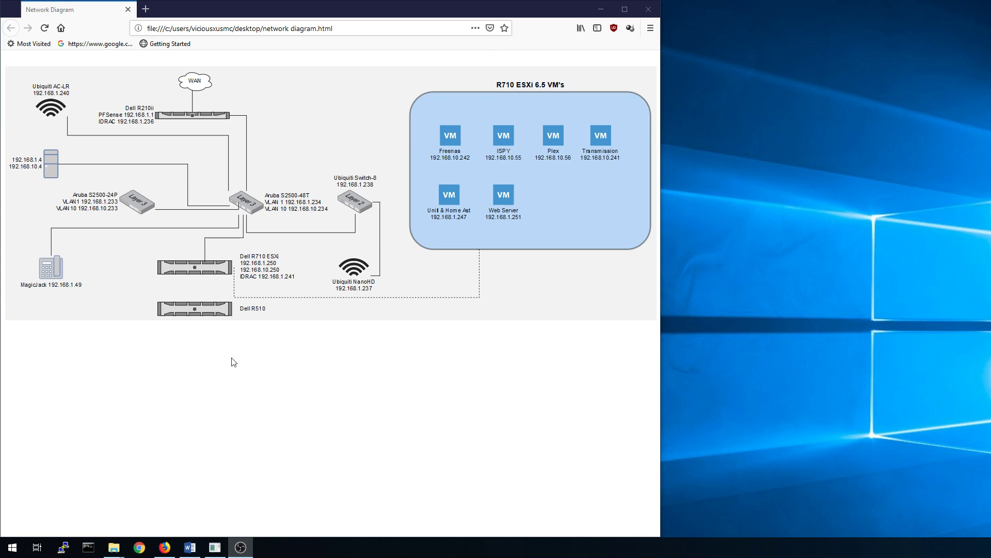
Open the UniFi controller linked from the AC-LR device, then return to the network diagram page
mouse_move(103, 92)
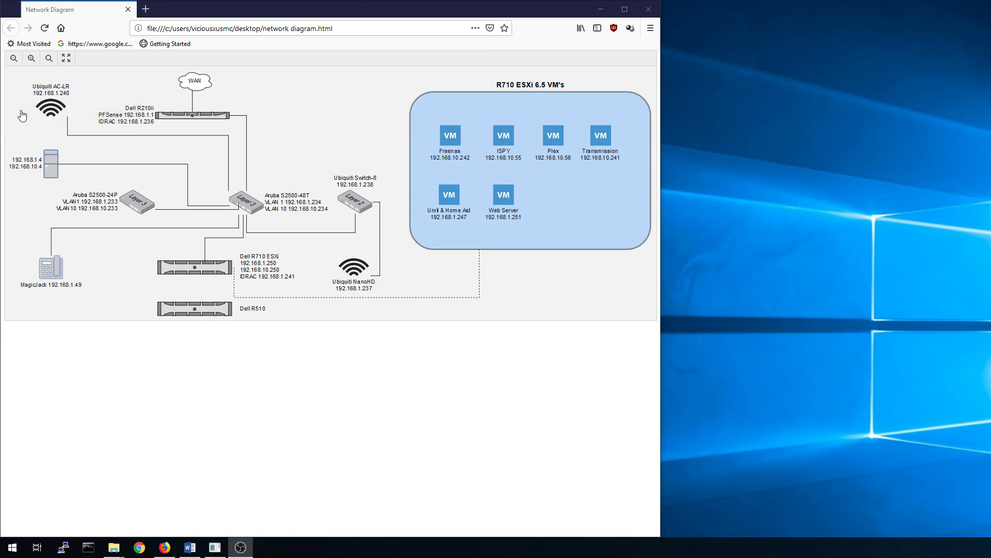
left_click(55, 113)
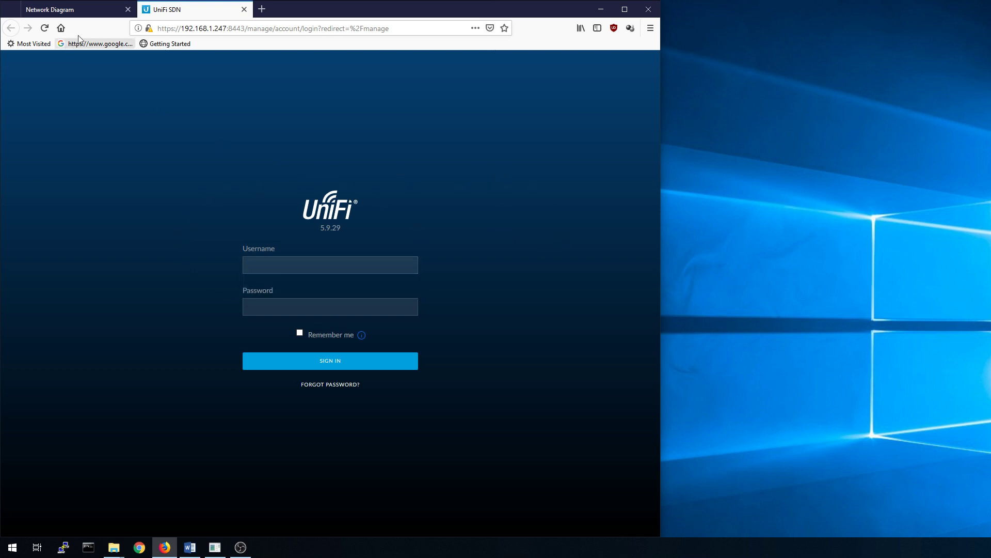
left_click(89, 11)
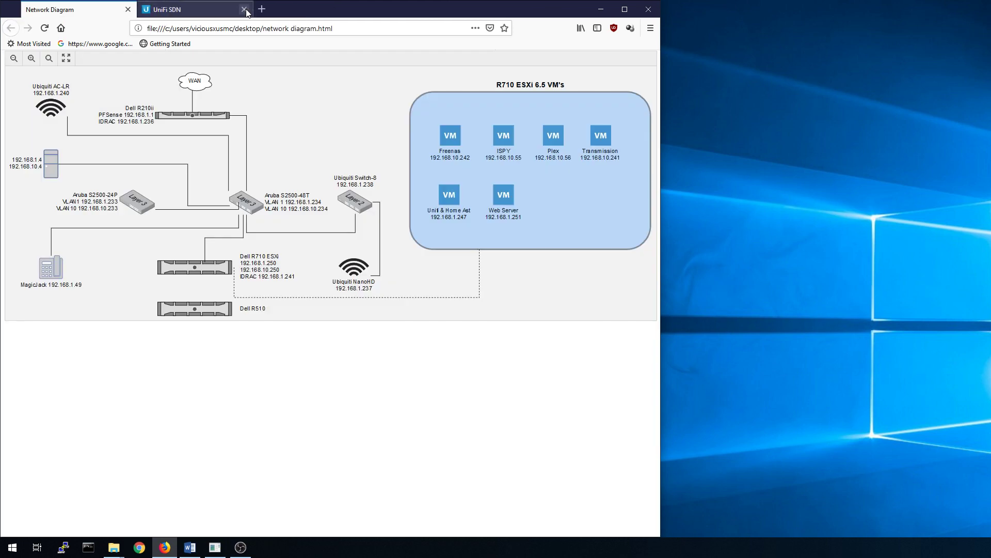
Close the ESXi, UniFi, terminal and empty tabs, then minimize Firefox to the desktop
left_click(244, 9)
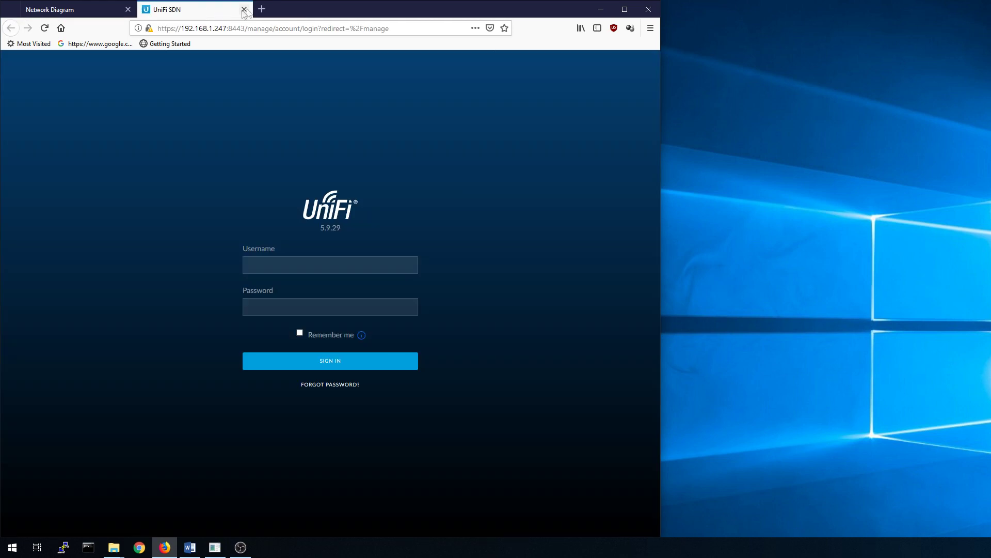
left_click(245, 10)
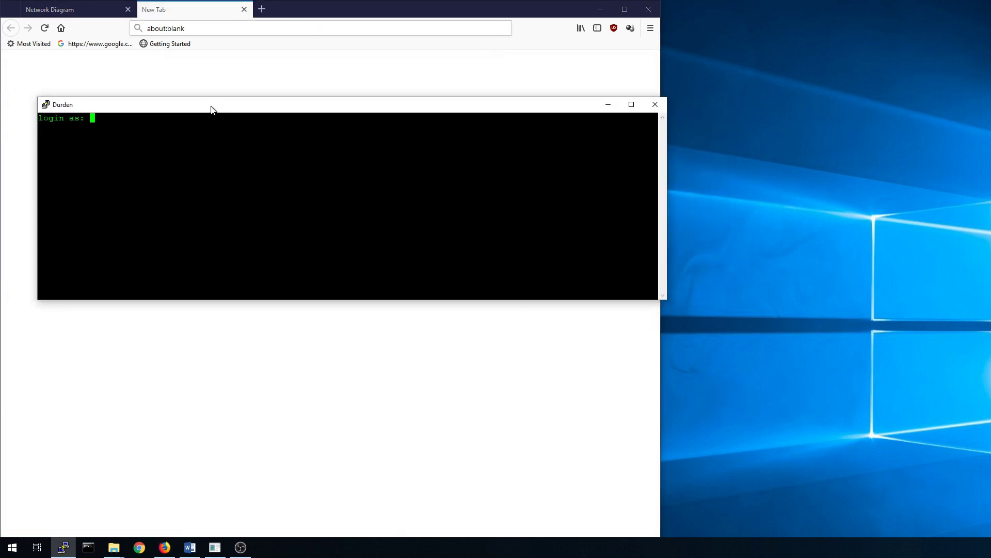
left_click(655, 105)
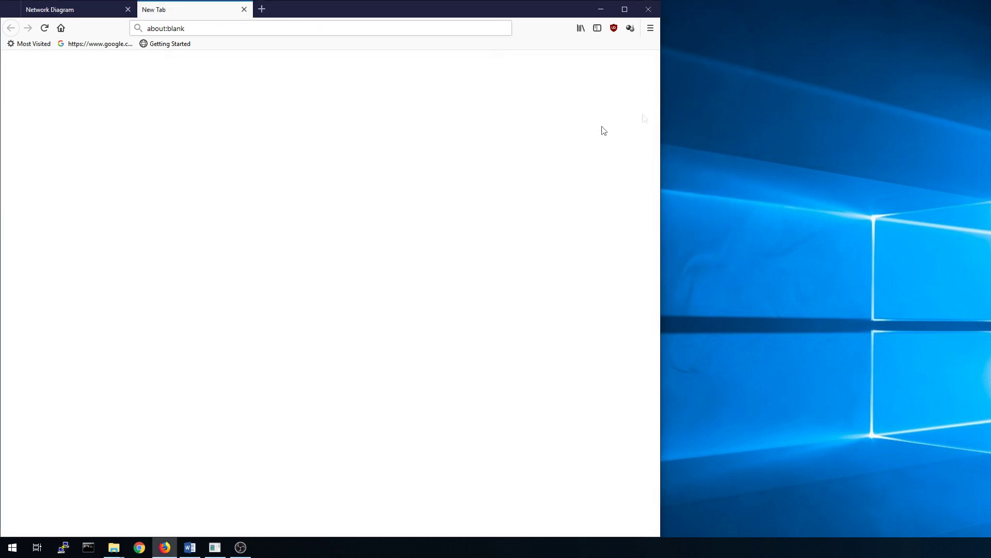
left_click(244, 9)
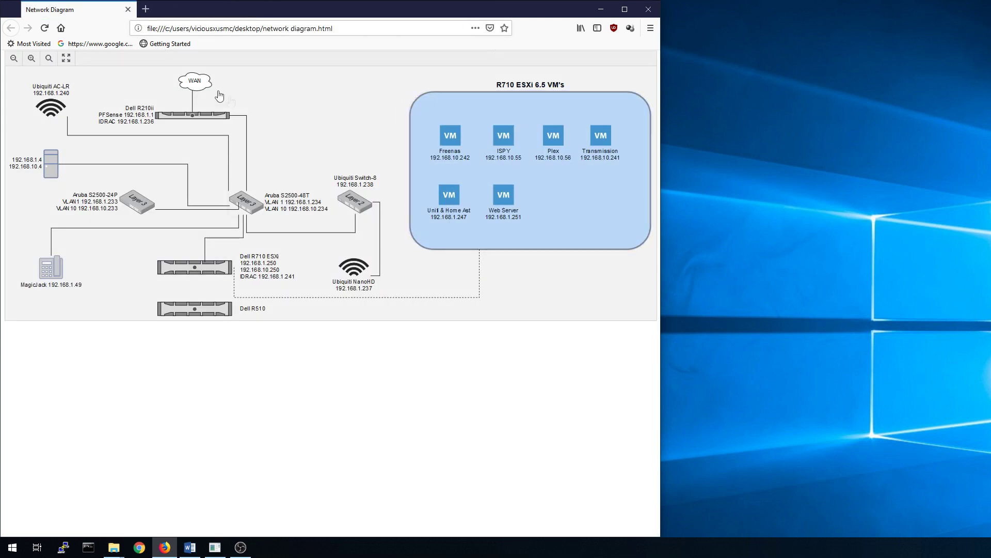
left_click(600, 9)
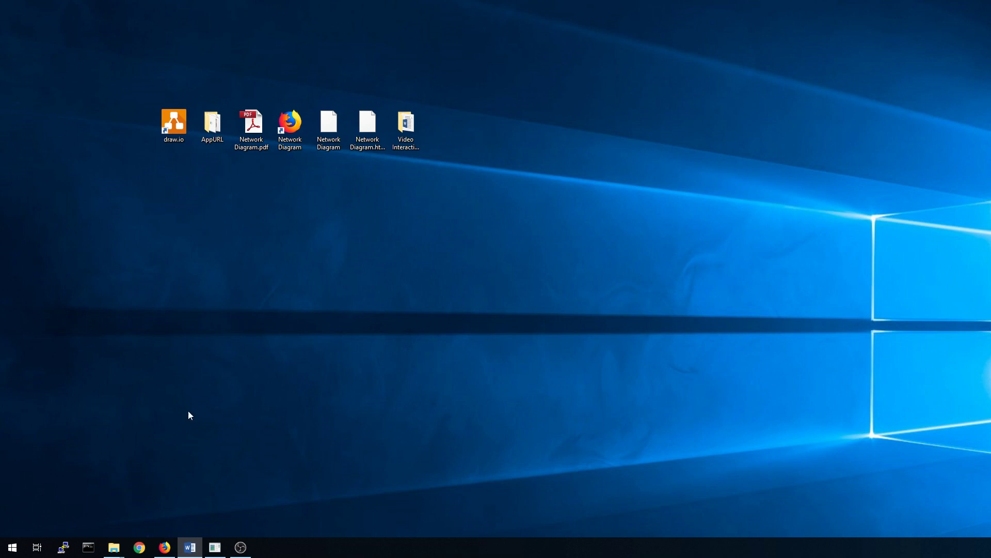
In a new Firefox window, search Google for draw.io and enter the web editor, deferring storage
right_click(164, 548)
left_click(162, 492)
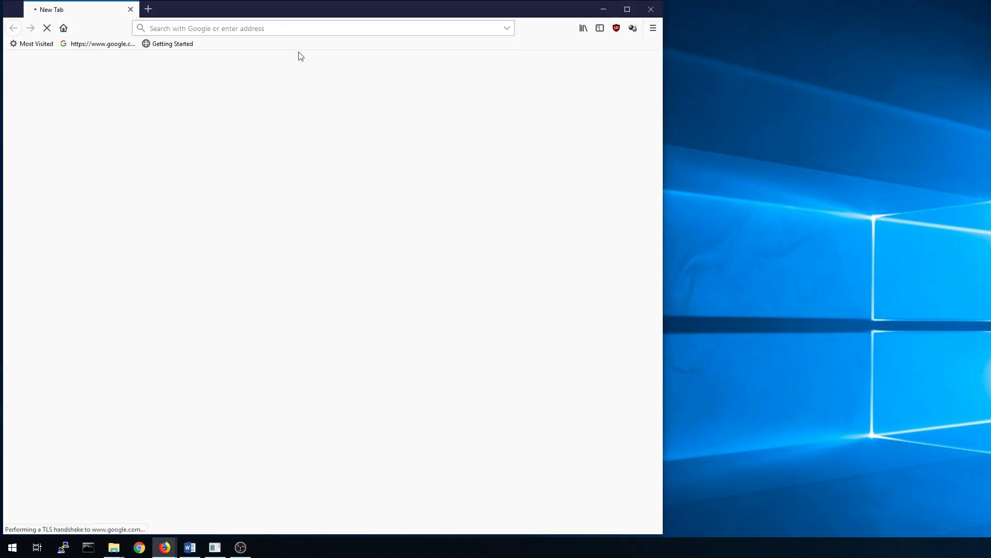
type("g draw")
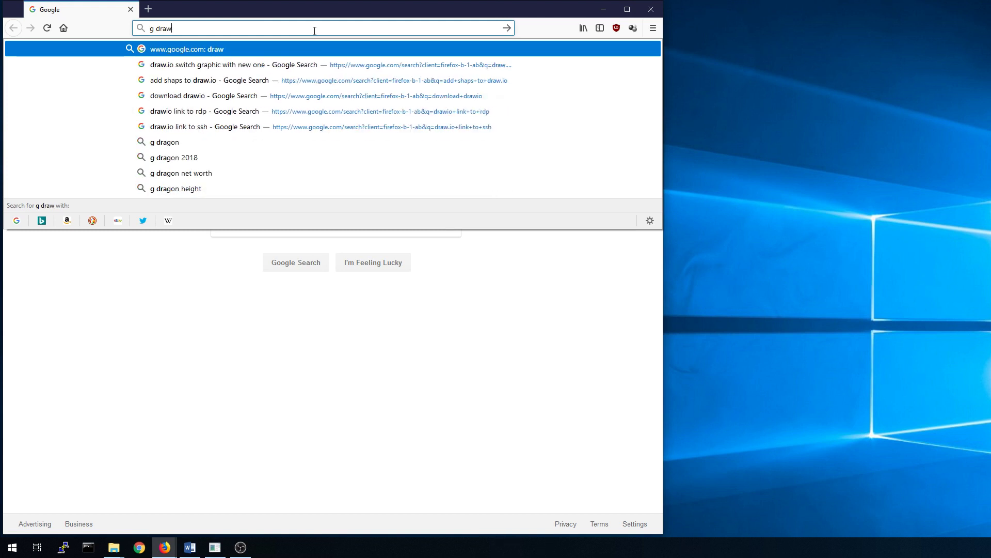
type(".io")
key("Return")
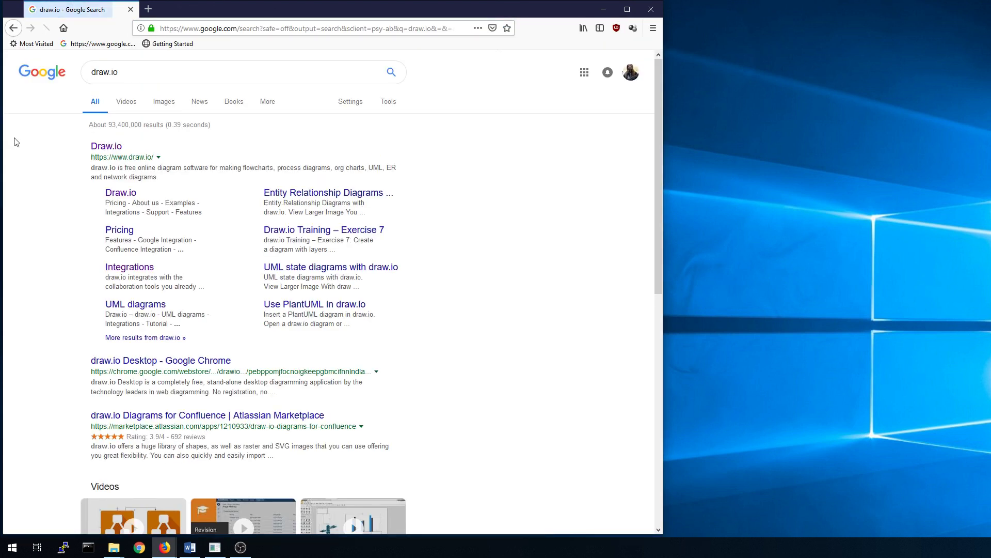
left_click(99, 156)
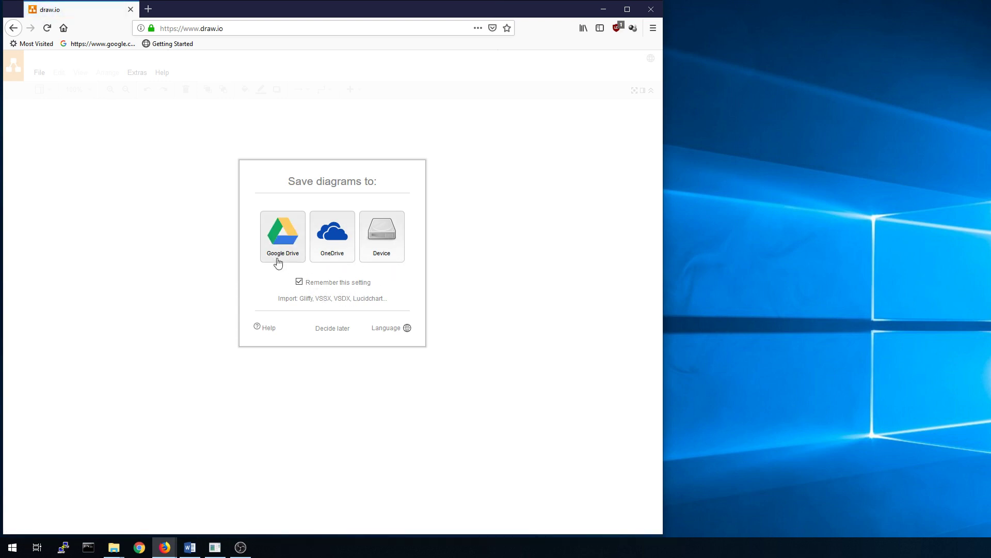
left_click(325, 329)
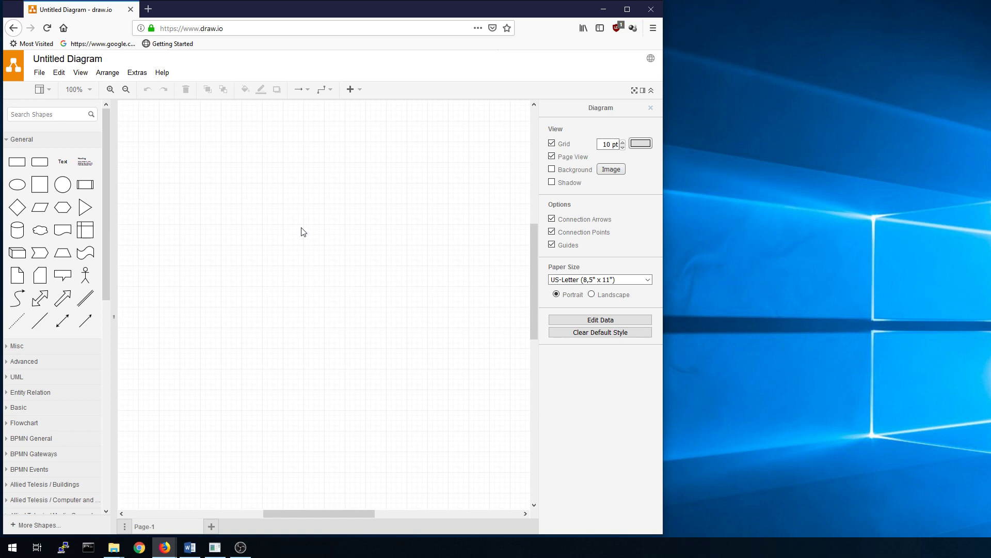
Close the web editor and create a blank Untitled Diagram.xml in the draw.io desktop app
left_click(651, 8)
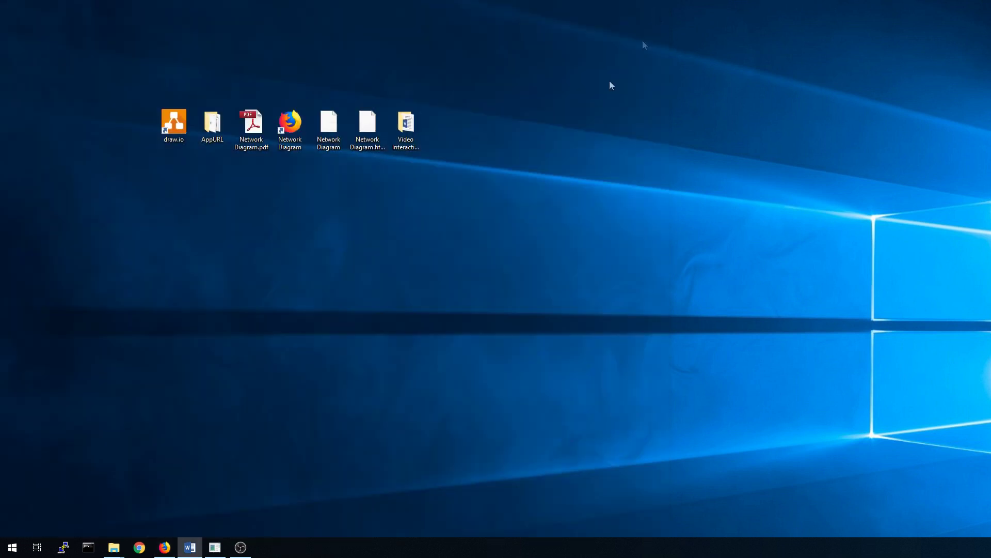
left_click(182, 121)
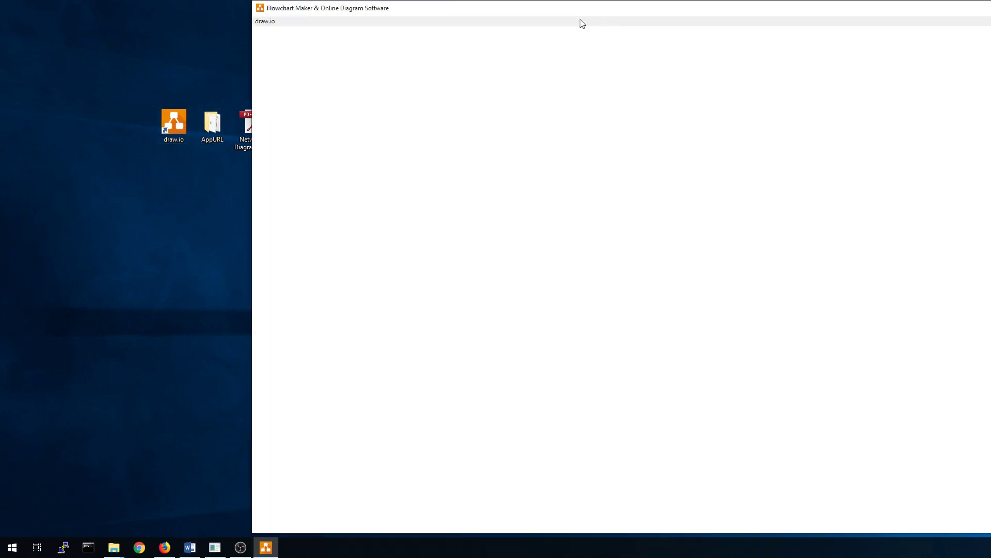
left_click_drag(595, 13, 1, 44)
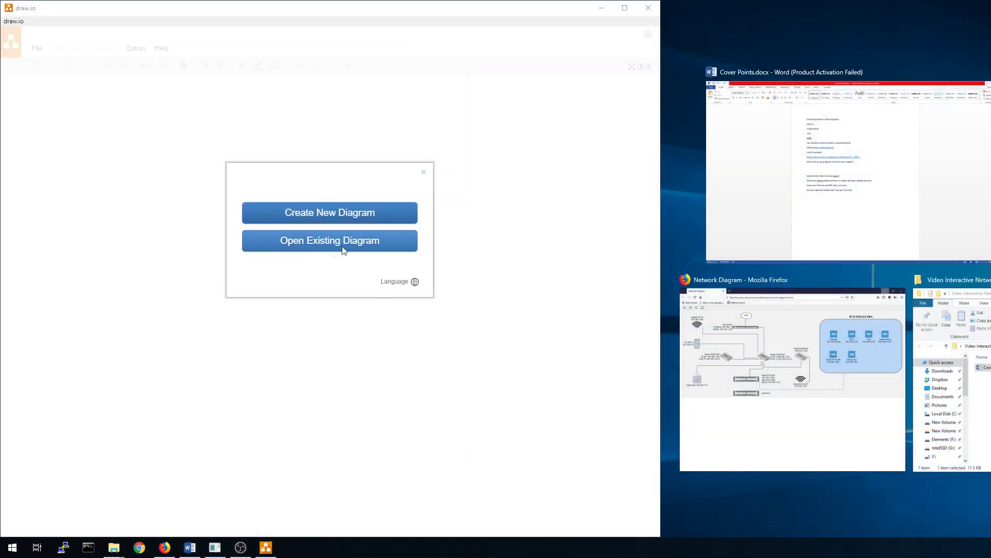
left_click(355, 211)
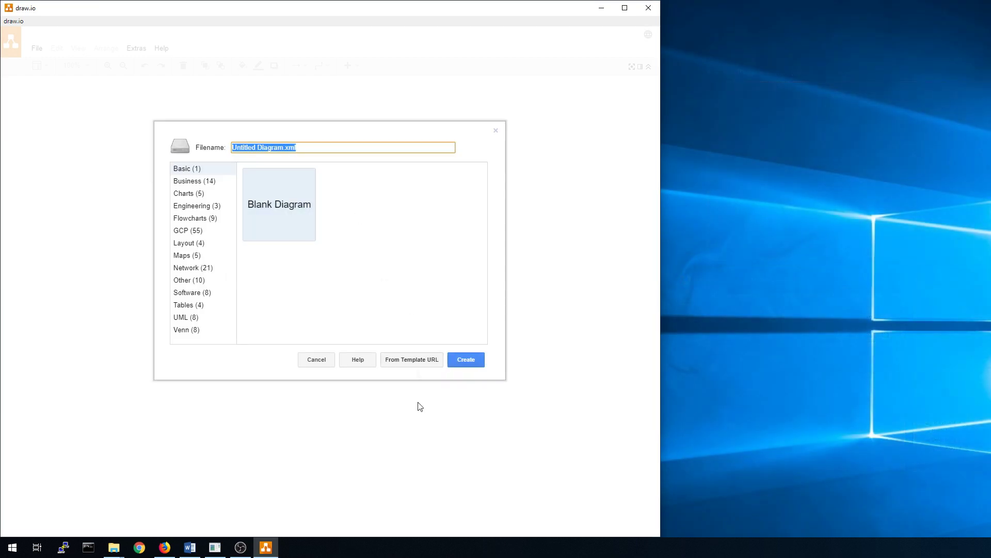
left_click(464, 359)
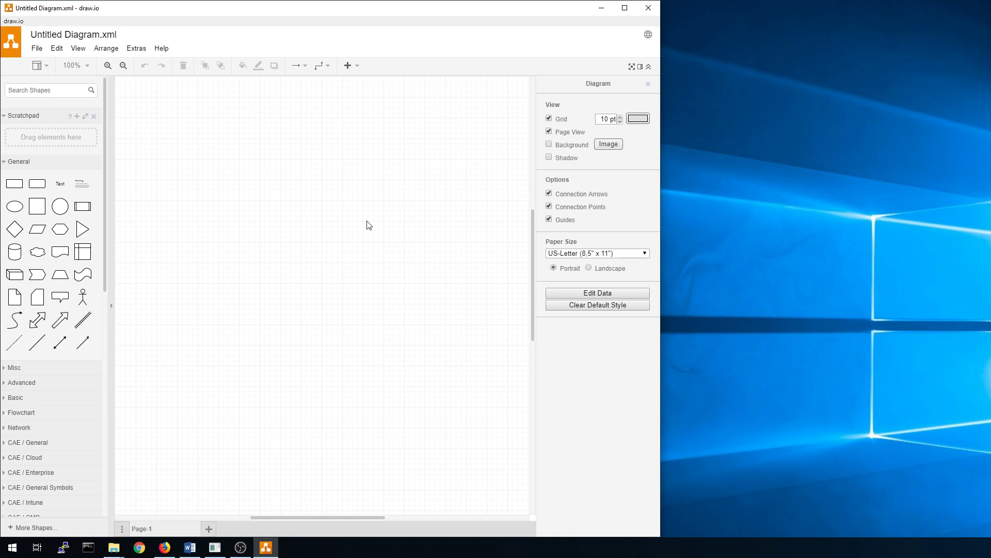
left_click(648, 8)
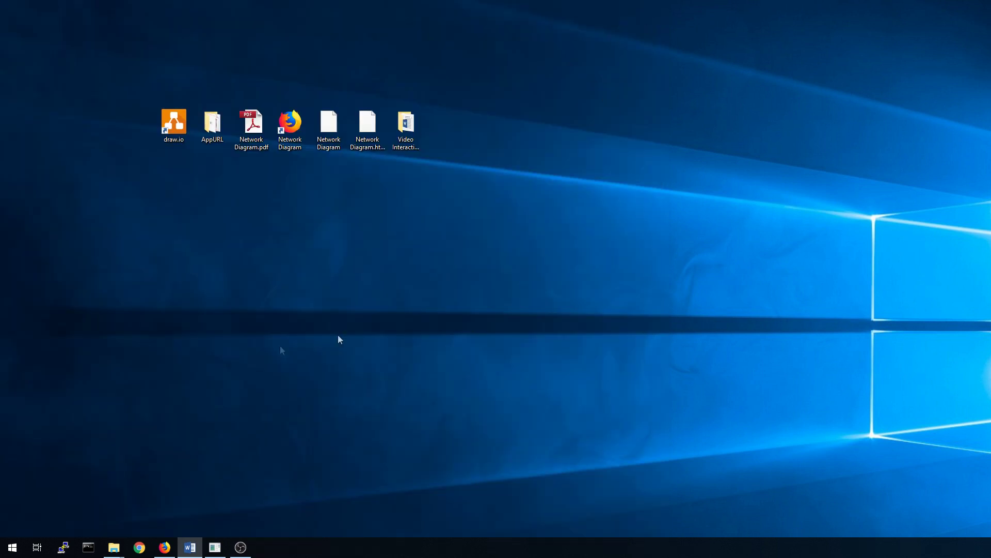
right_click(160, 551)
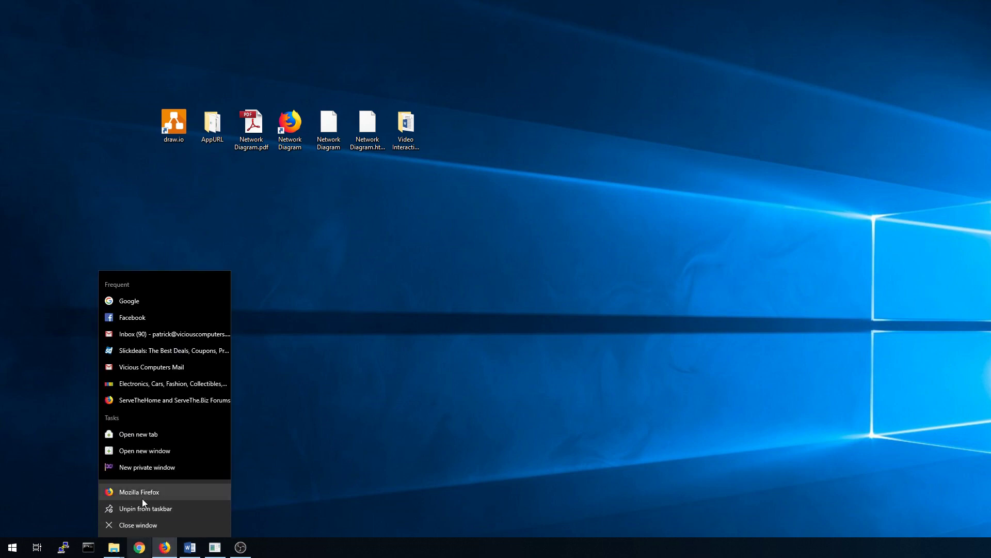
left_click(138, 482)
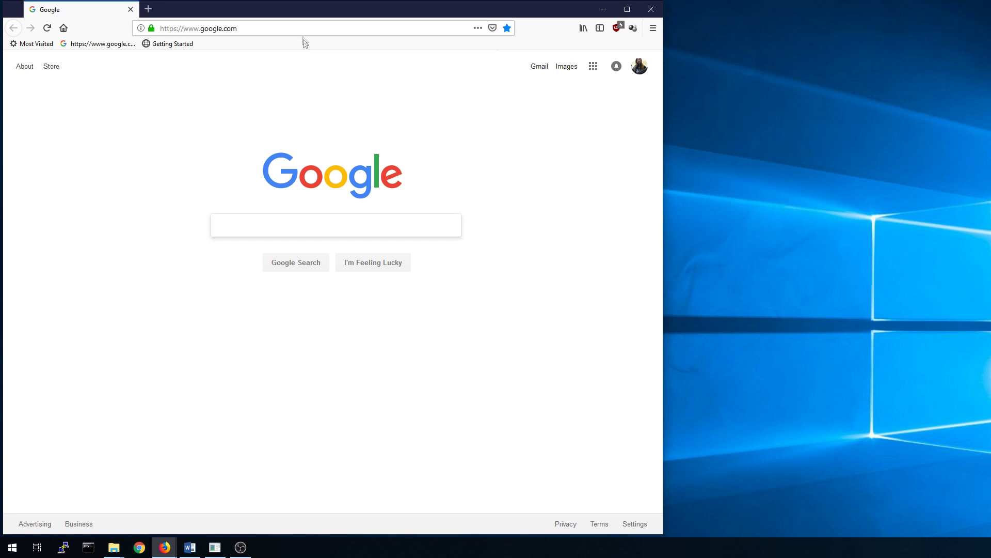
left_click(317, 28)
type("http")
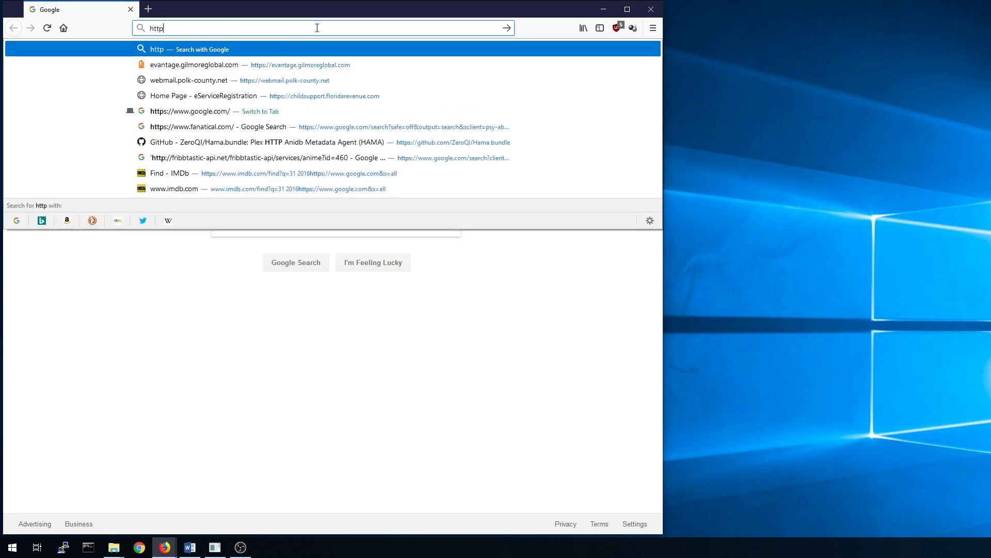
type("s://www.draw.io")
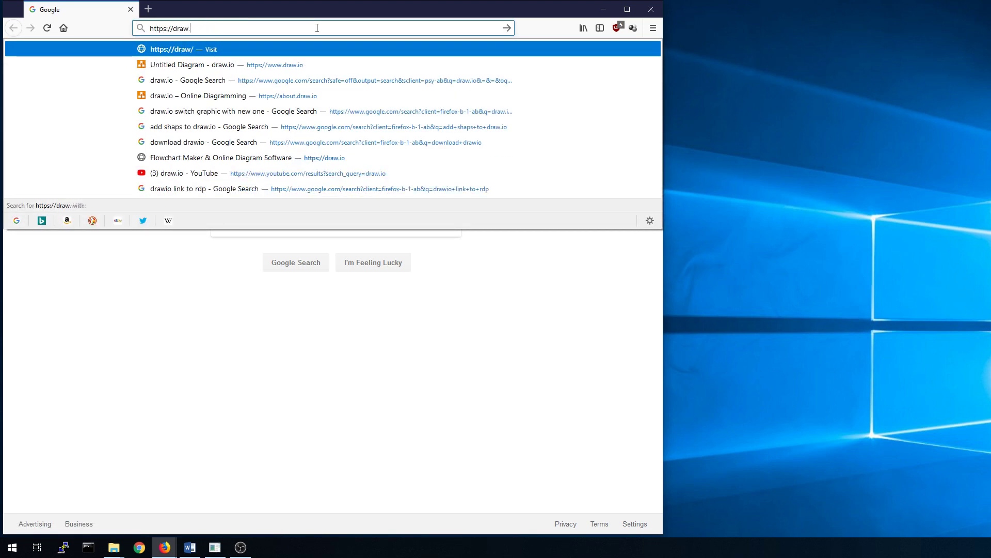
key("Return")
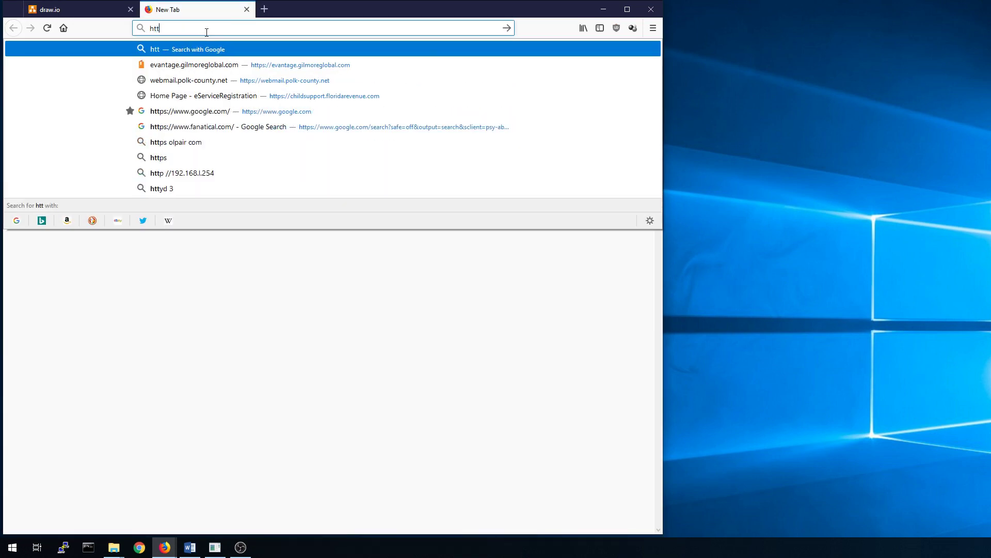
Go to about.draw.io's Integrations page and scroll to the draw.io Desktop downloads
type("a")
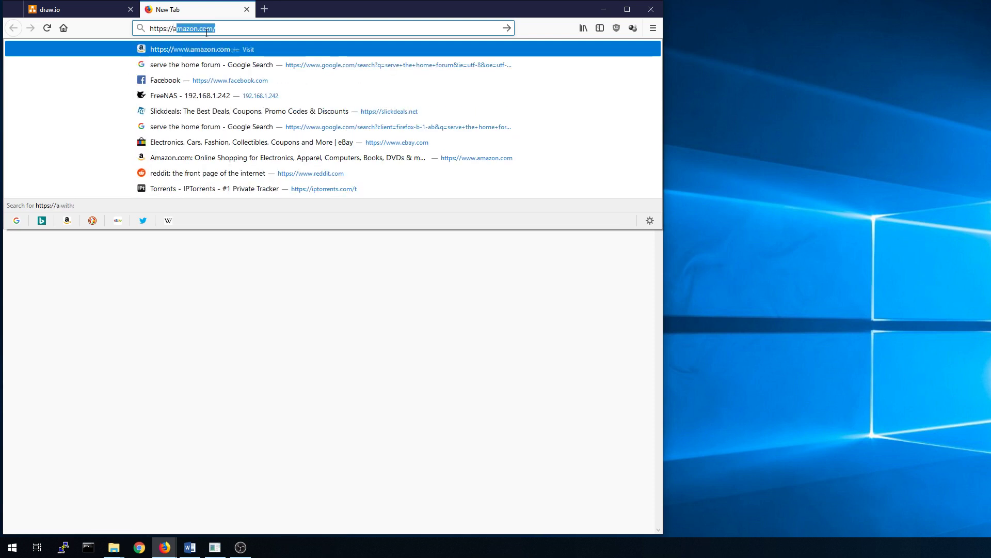
type("bout.draw.io")
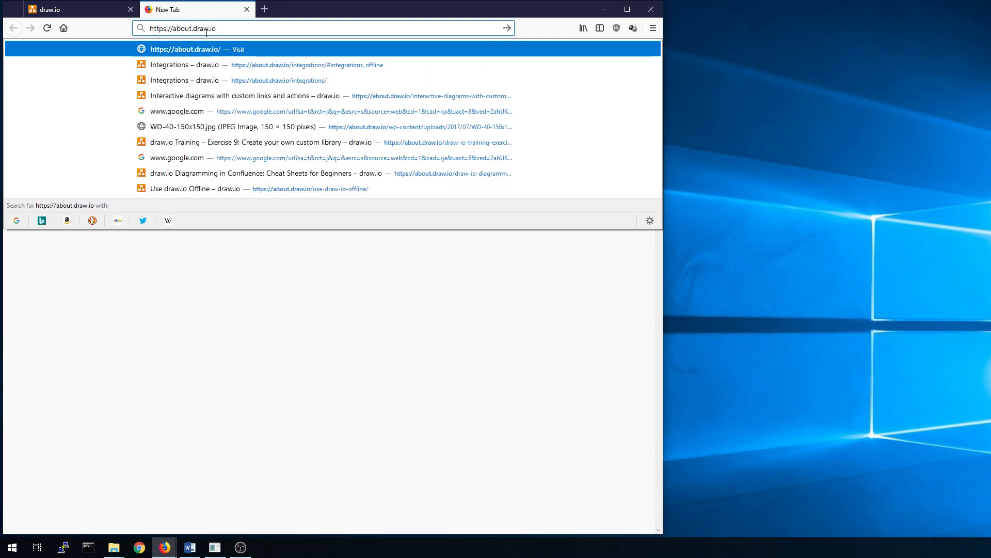
key("Return")
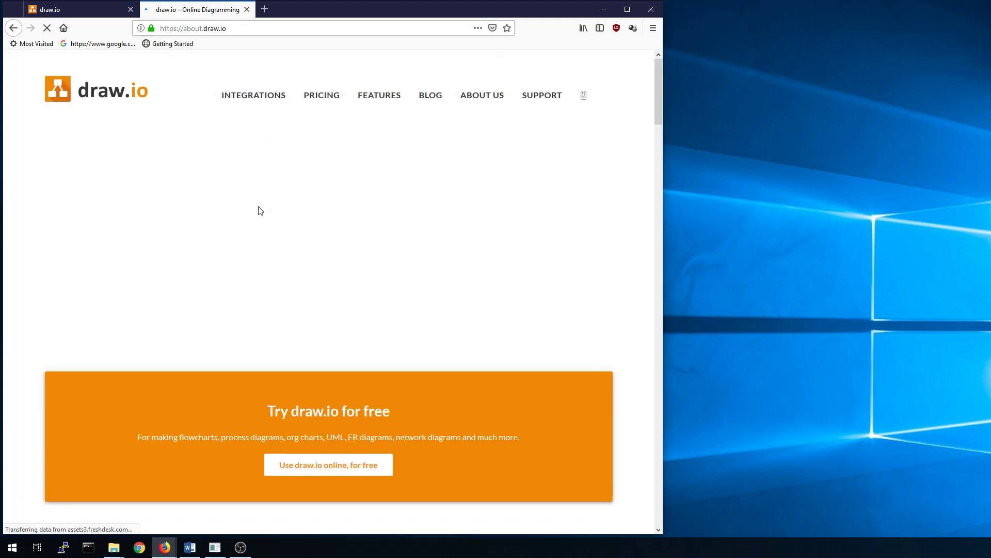
mouse_move(250, 97)
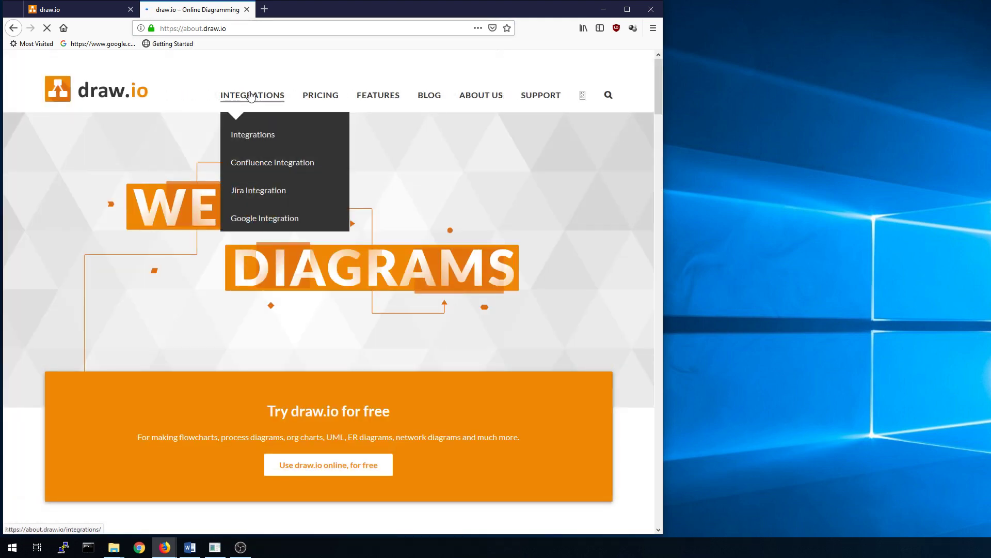
left_click(258, 133)
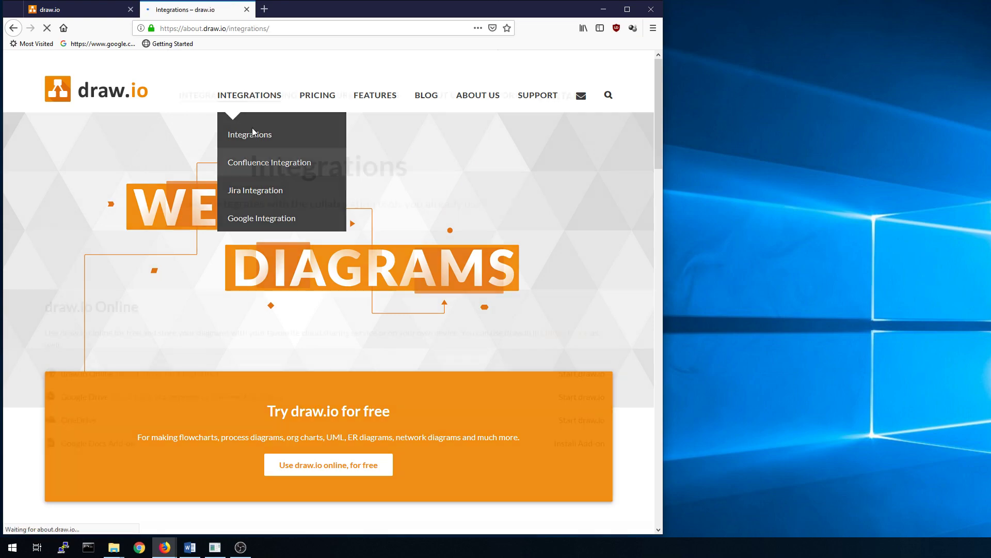
scroll(278, 199, "down", 1)
scroll(279, 201, "down", 20)
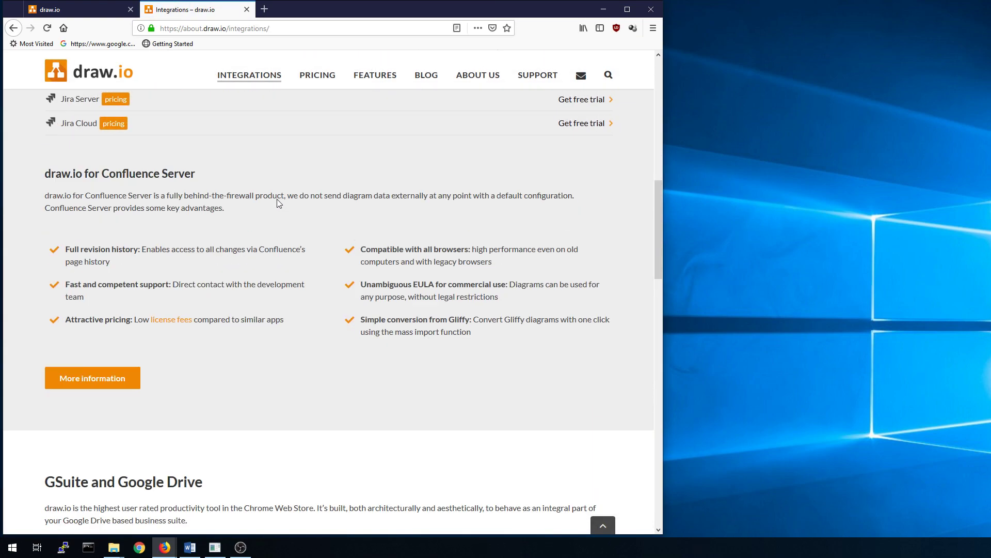
scroll(279, 204, "down", 4)
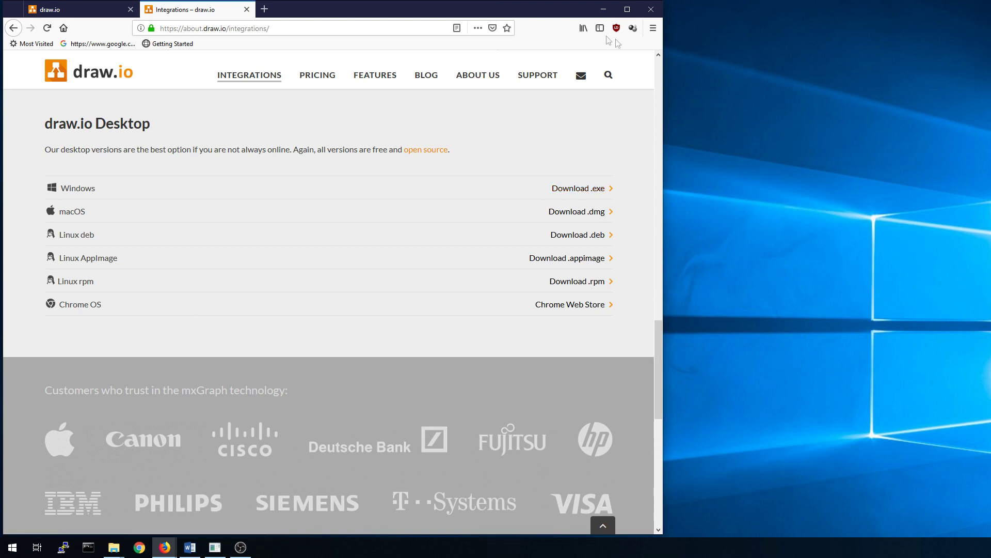
Maximize Firefox, then close it along with both its tabs
left_click(628, 9)
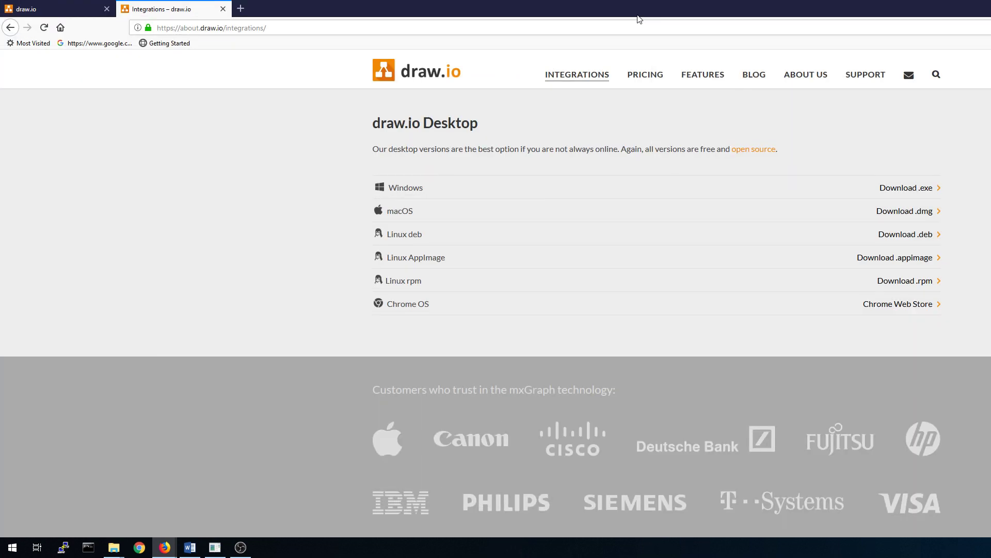
key("alt+F4")
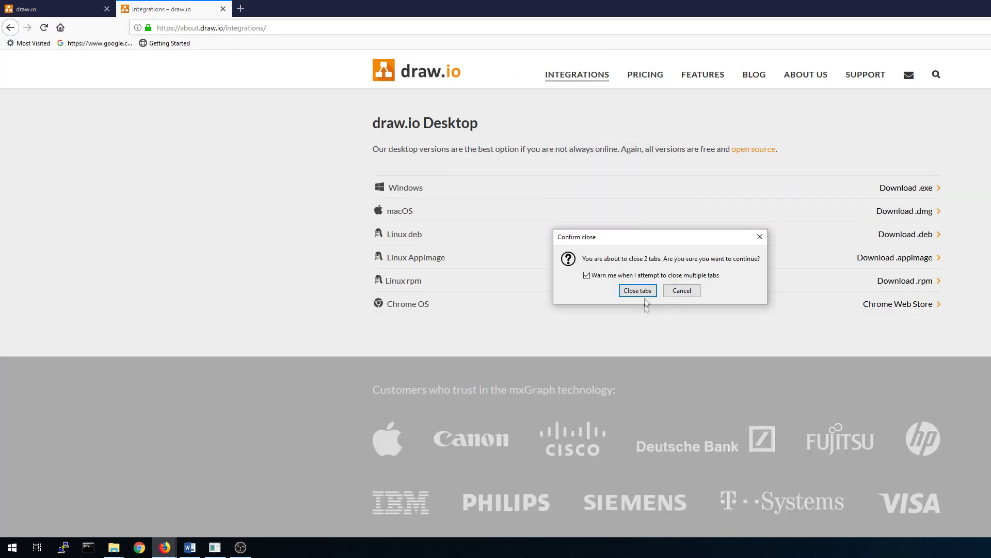
left_click(638, 293)
Relaunch draw.io Desktop docked left, create a blank Untitled Diagram.xml, and open the paper size list
double_click(174, 123)
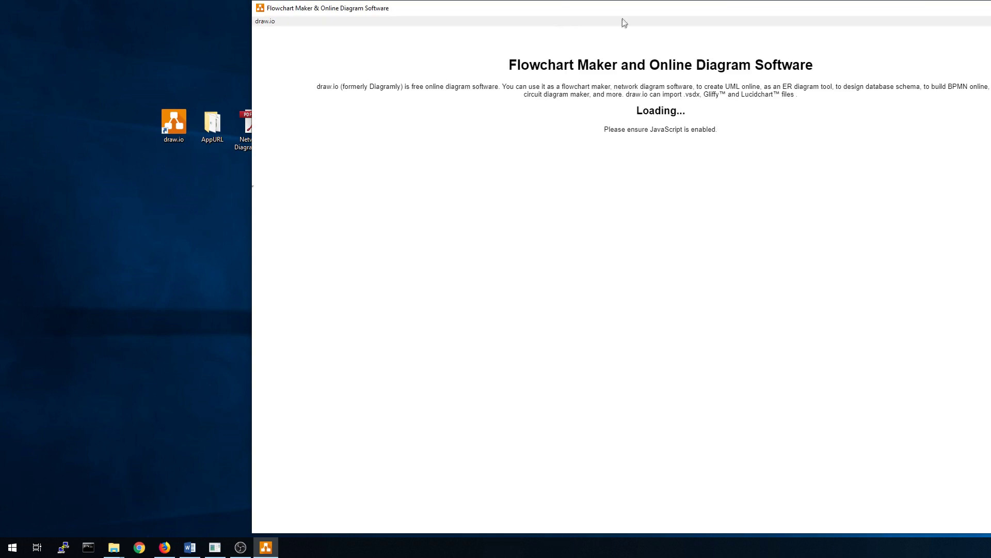
mouse_move(622, 9)
left_mouse_down()
mouse_move(427, 7)
mouse_move(1, 61)
left_mouse_up()
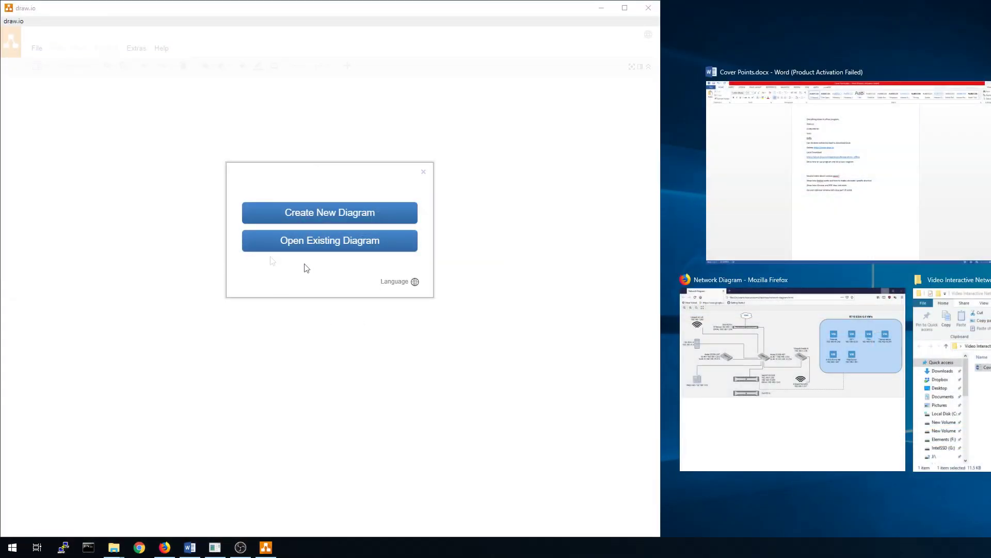
left_click(343, 217)
left_click(468, 362)
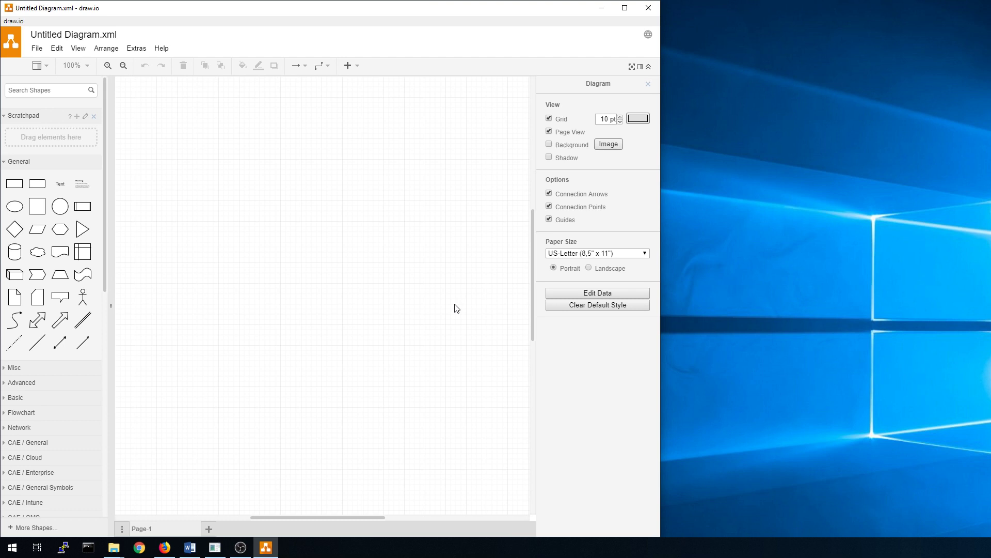
left_click(634, 254)
left_click(570, 356)
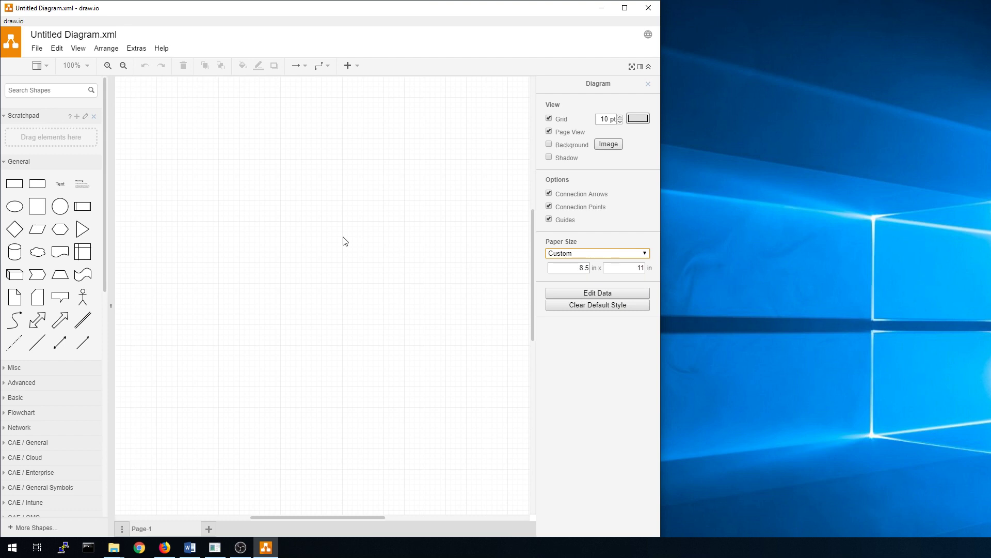
left_click(644, 256)
left_click(594, 273)
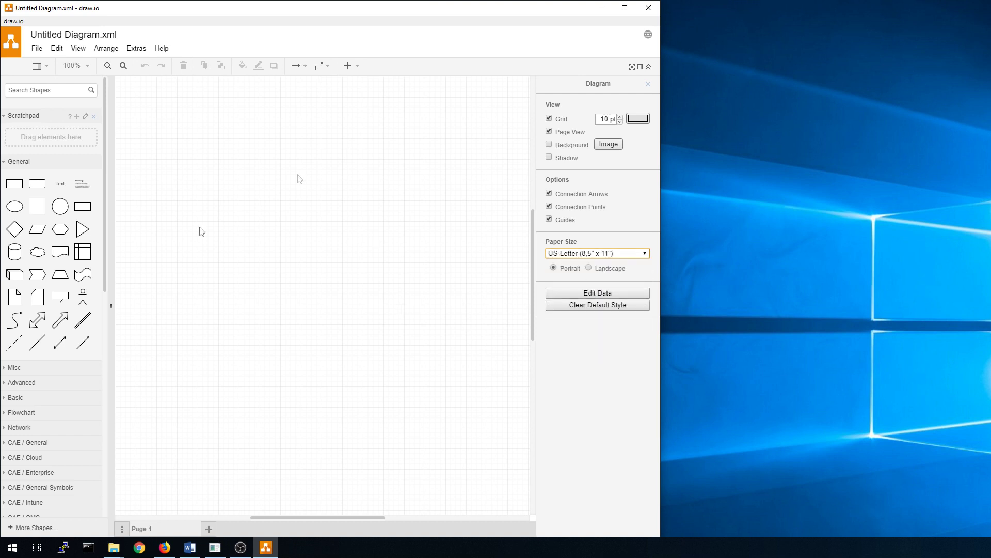
left_click_drag(107, 165, 86, 166)
scroll(70, 324, "down", 4)
scroll(67, 321, "up", 4)
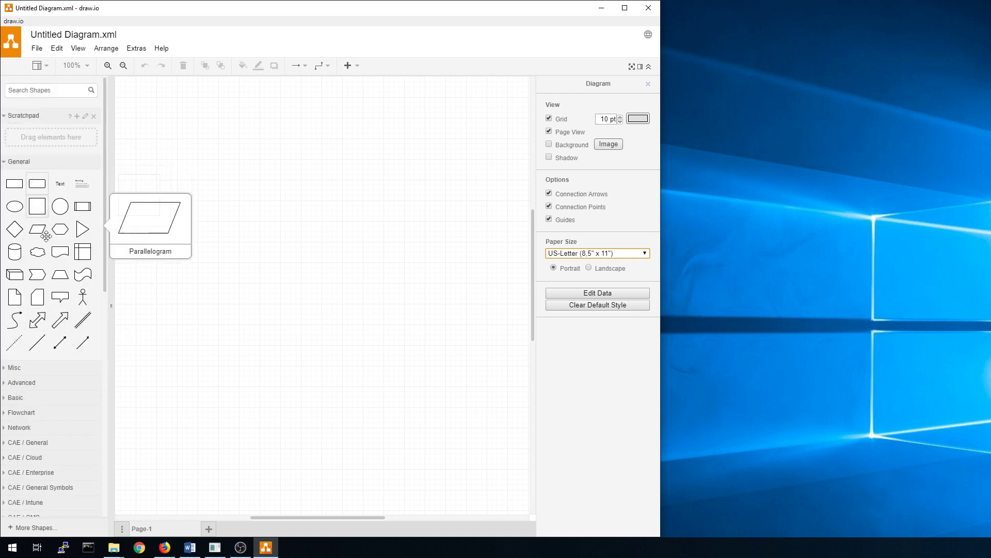
scroll(27, 288, "down", 2)
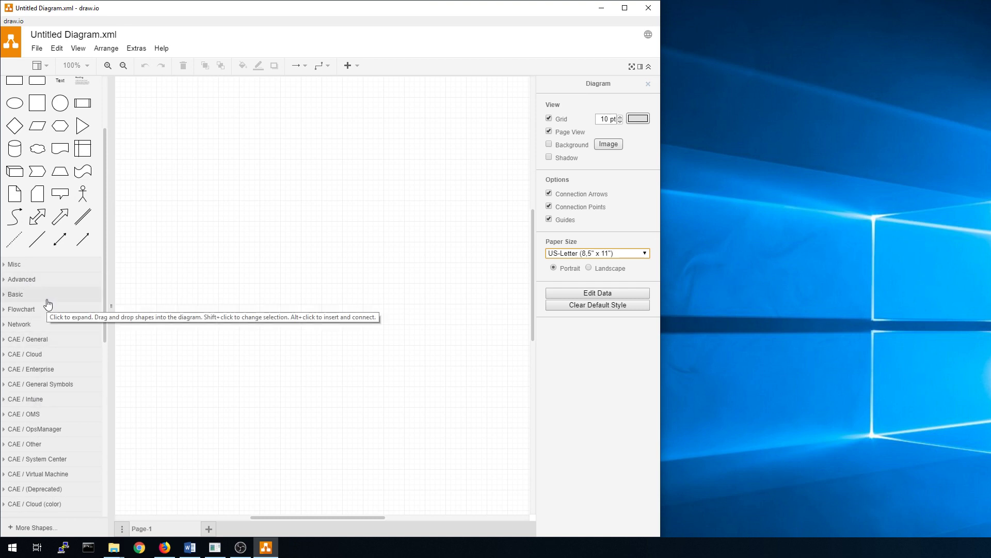
Tick Rack in the More Shapes Networking list, browse the rack shapes, and apply
left_click(38, 527)
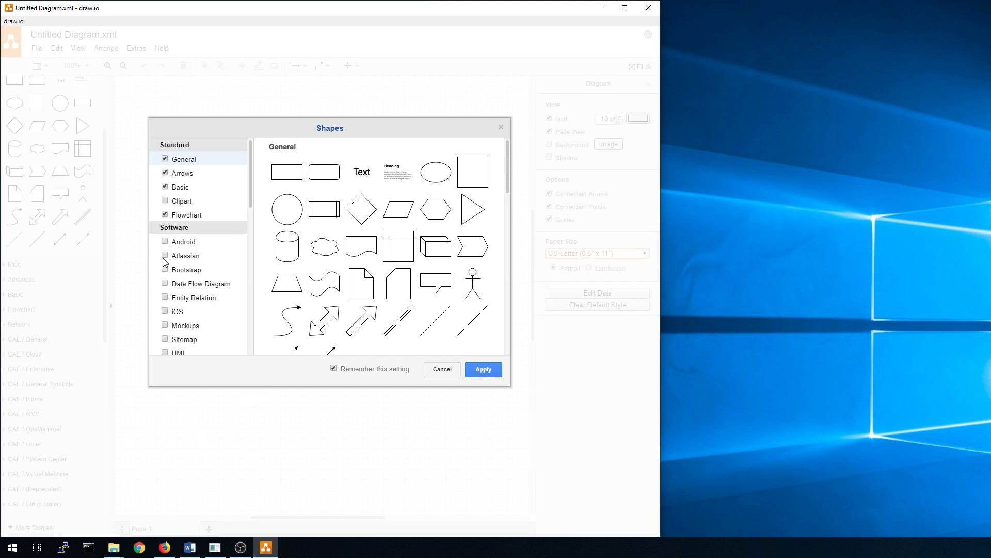
scroll(163, 260, "down", 7)
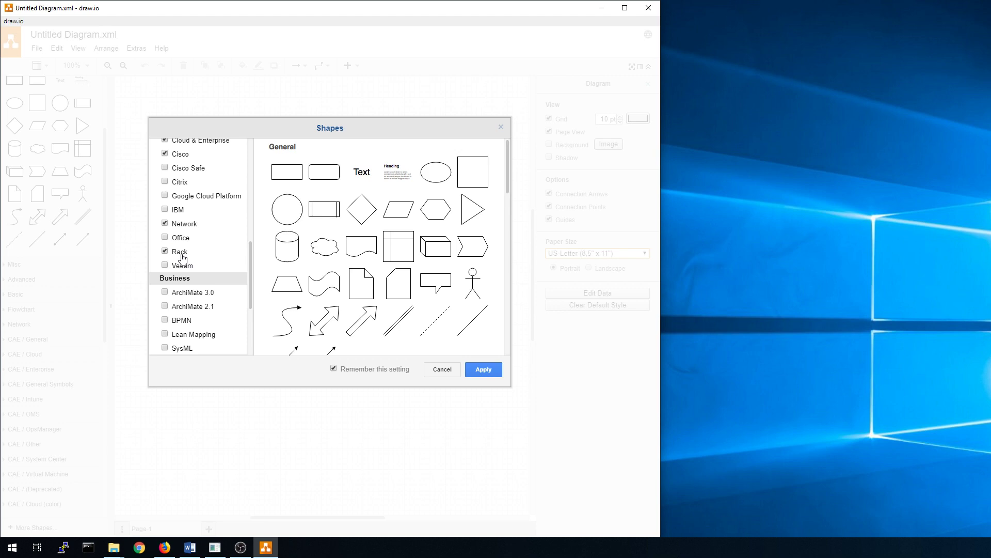
left_click(179, 253)
scroll(372, 256, "down", 5)
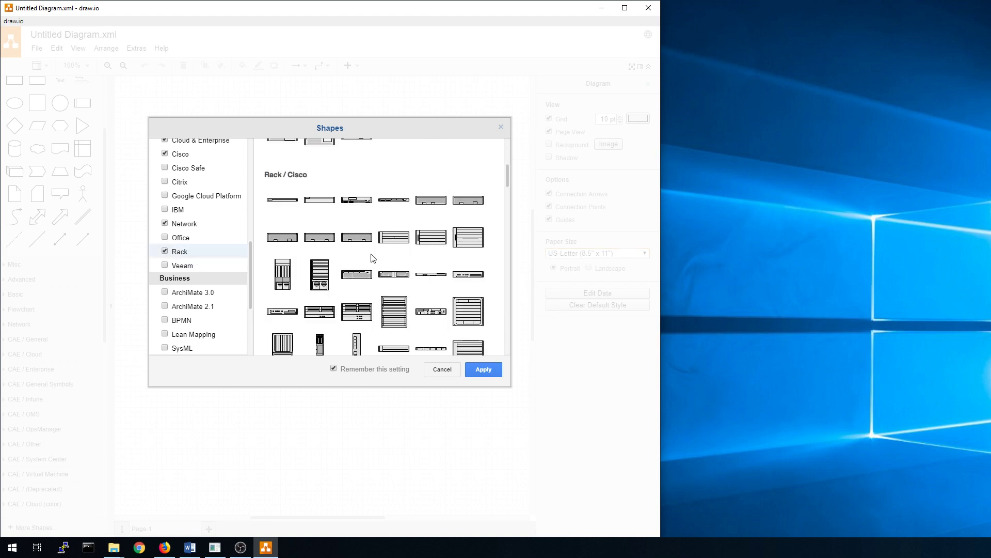
scroll(373, 258, "down", 6)
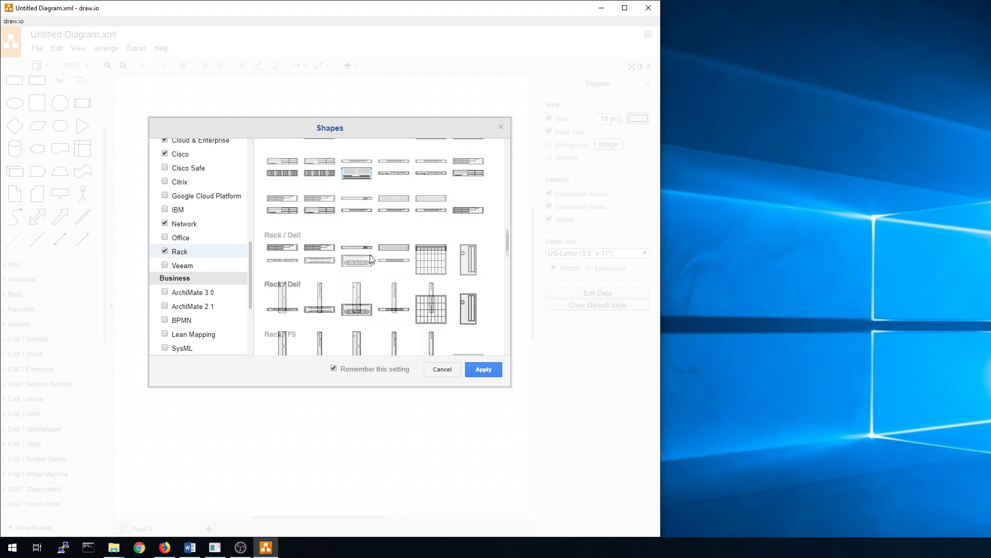
scroll(372, 258, "down", 8)
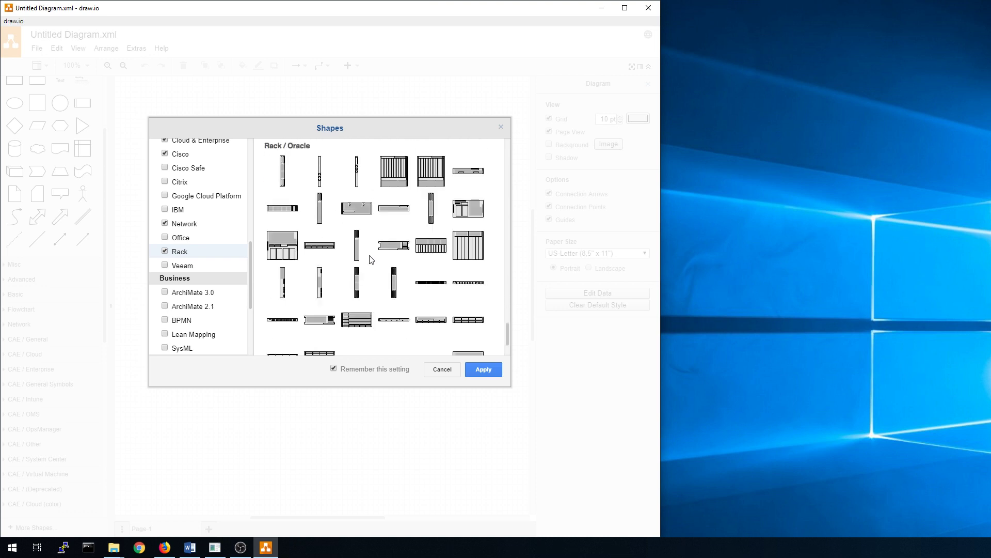
scroll(372, 259, "up", 7)
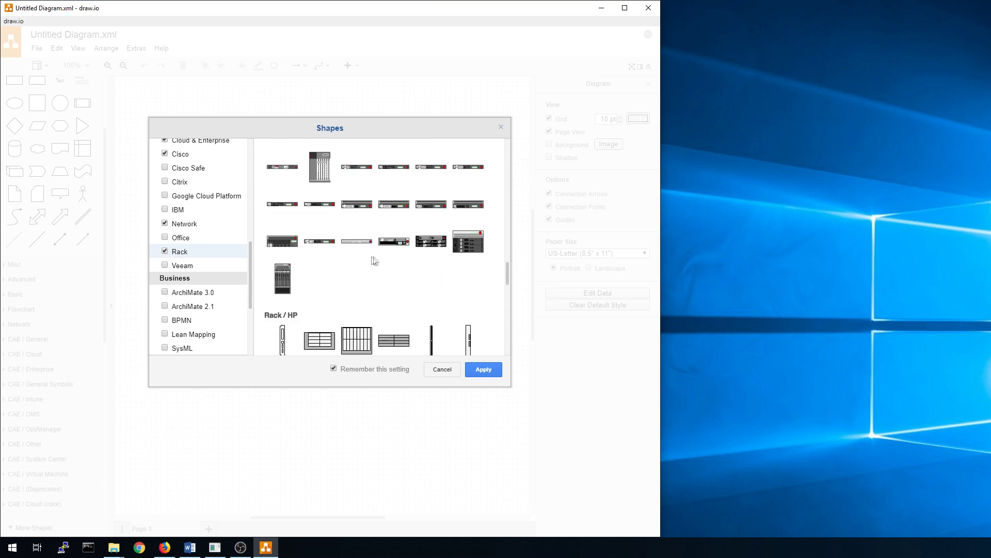
scroll(371, 245, "down", 8)
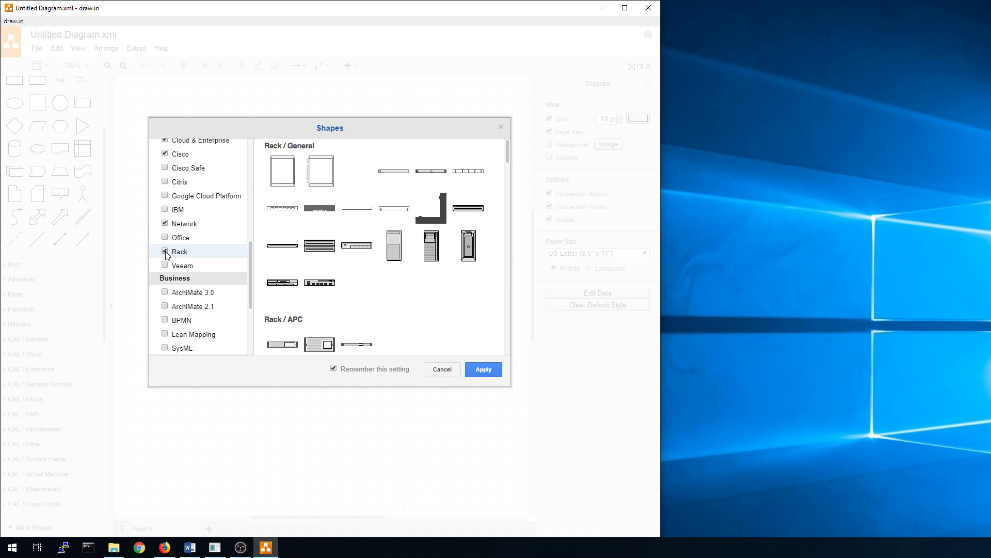
left_click(482, 369)
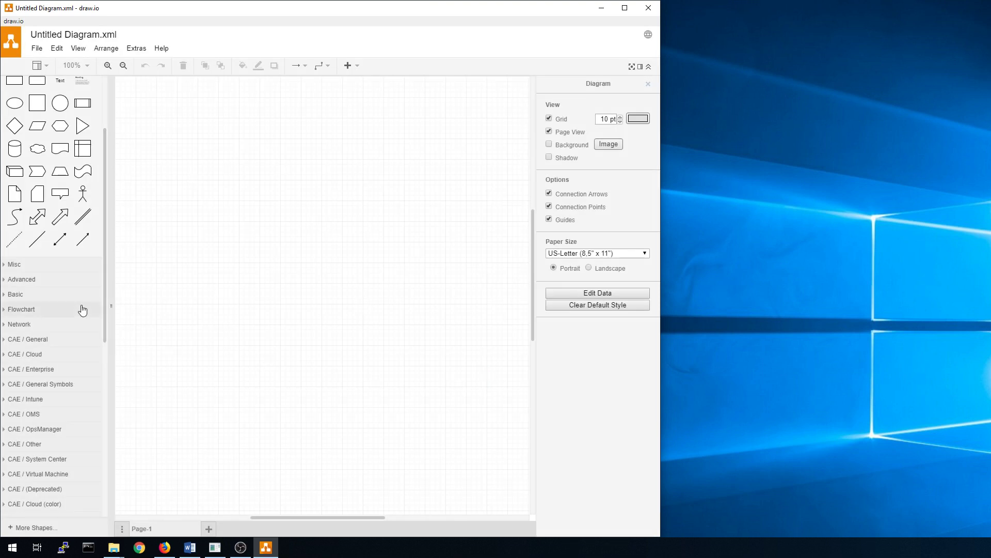
From Rack / Dell, place a Dell PowerEdge 2U server and a second Dell server below it
scroll(83, 310, "down", 2)
scroll(81, 354, "down", 2)
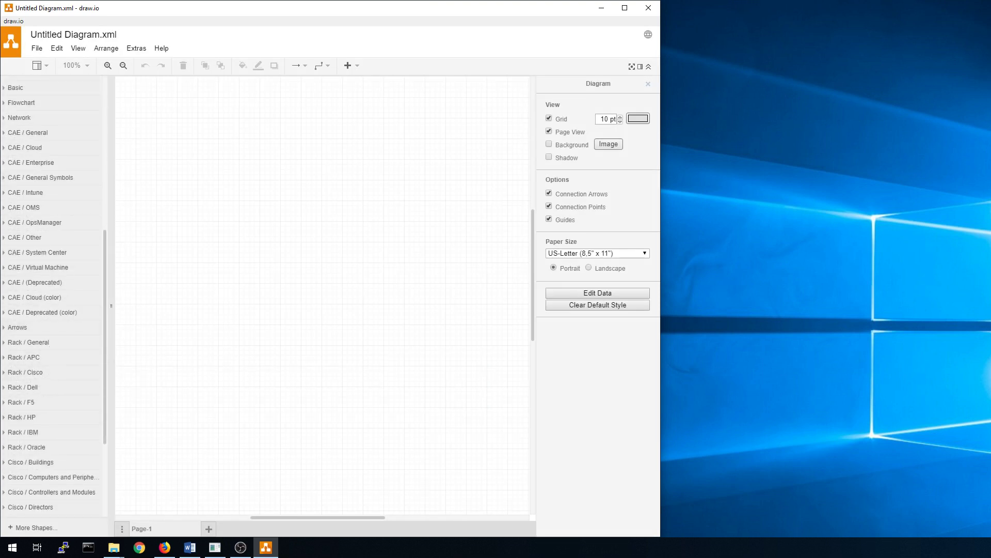
left_click(9, 390)
scroll(10, 400, "down", 2)
mouse_move(44, 309)
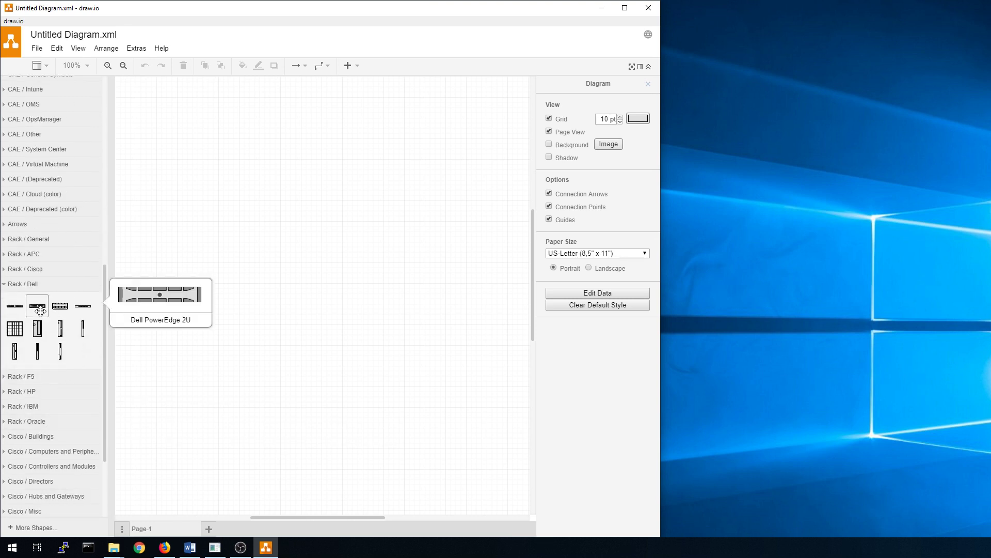
left_click_drag(41, 310, 225, 148)
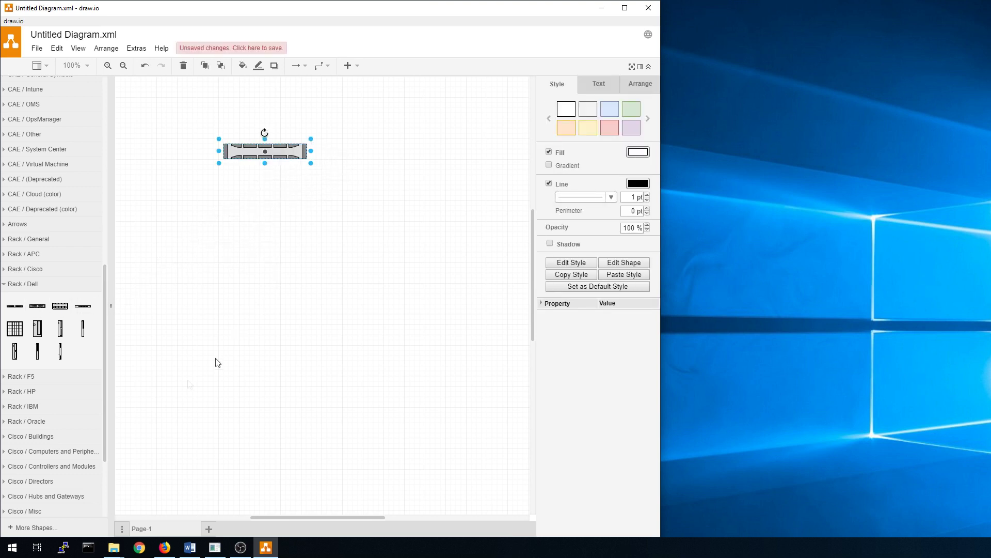
left_click_drag(60, 306, 225, 268)
Start a shape library search for "sw"
scroll(39, 380, "up", 8)
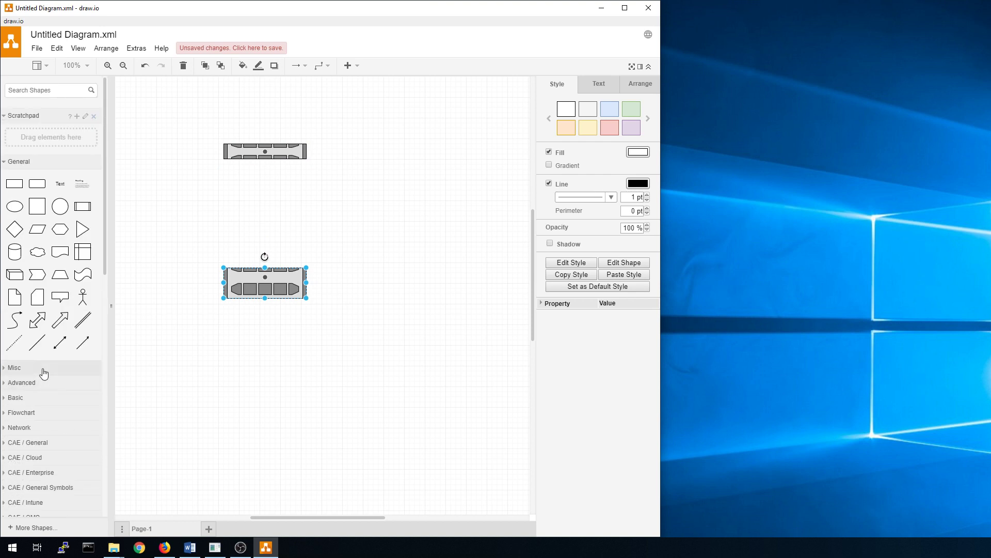
left_click(64, 90)
type("switch")
Run the switch shape search and load more results until rack-style switches appear
key("Return")
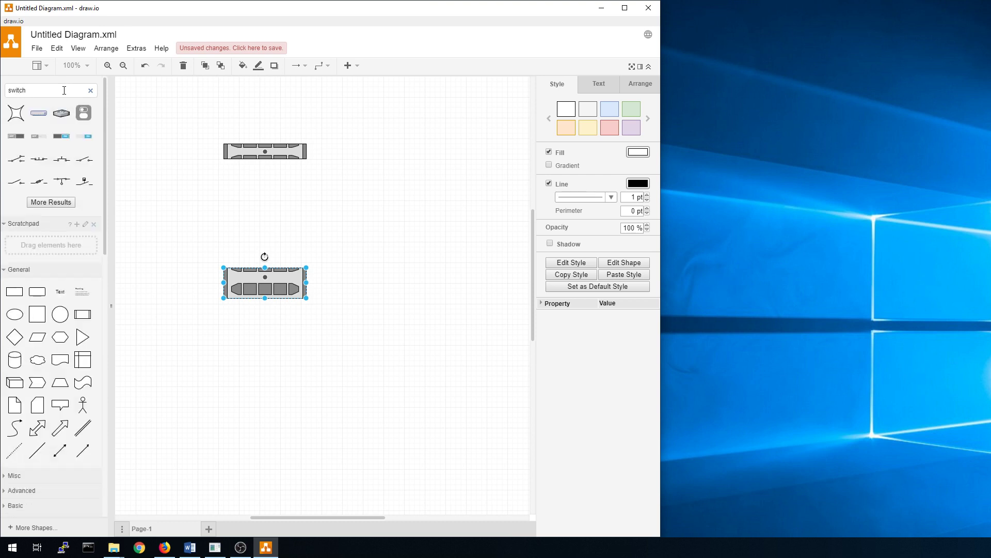
left_click(58, 201)
scroll(48, 173, "down", 1)
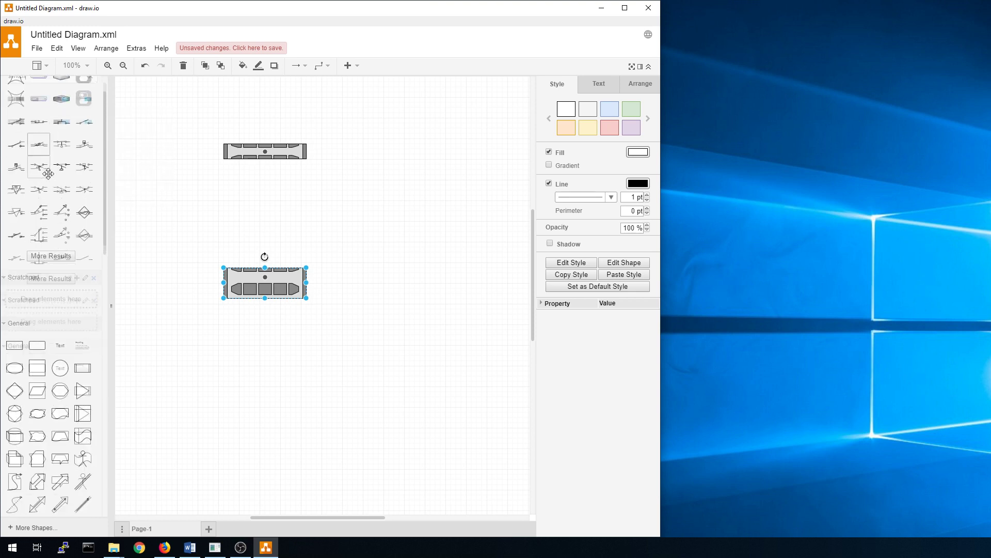
scroll(46, 217, "up", 3)
left_click(51, 292)
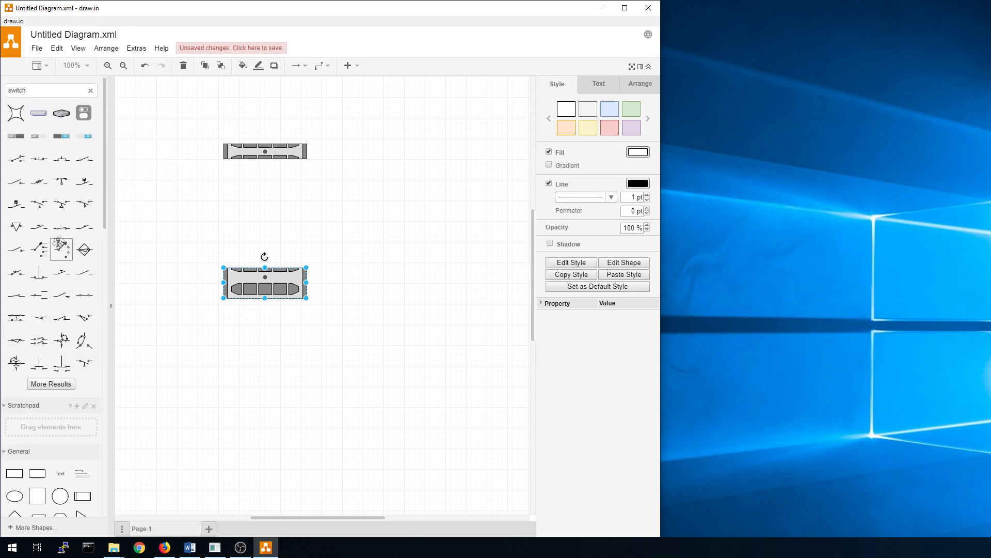
scroll(57, 258, "down", 2)
left_click(52, 282)
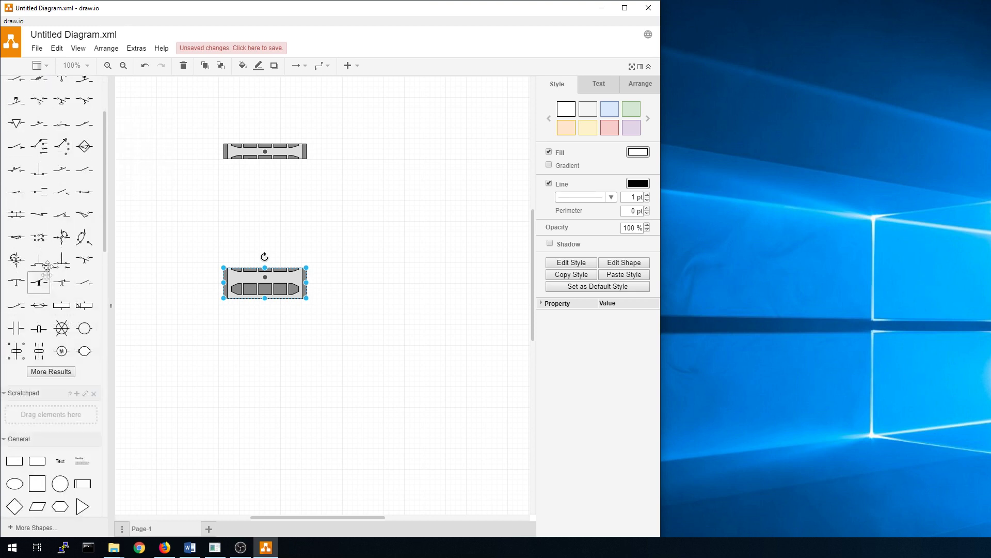
left_click(52, 371)
scroll(58, 361, "down", 2)
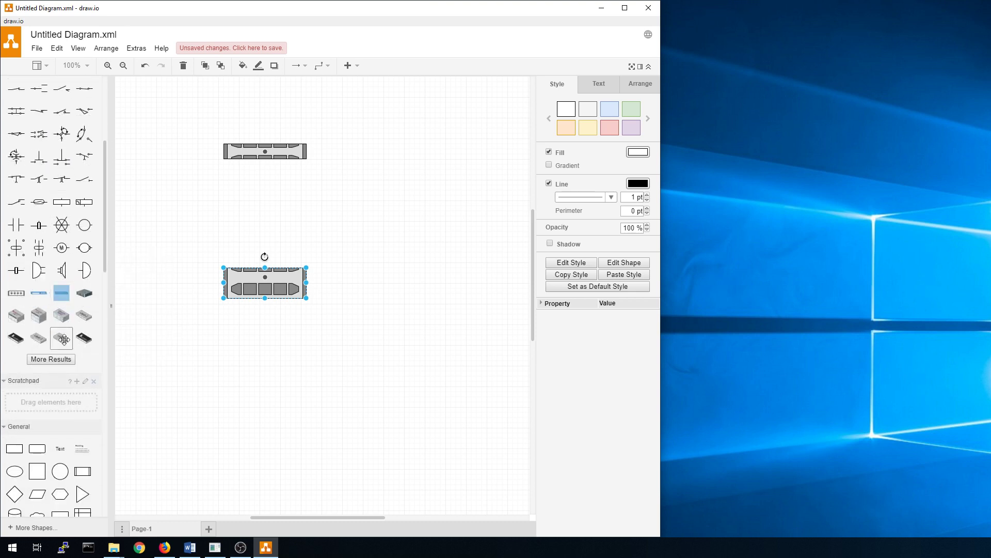
Place the 24-port L3 switch between the two Dell servers, then select the top server
mouse_move(63, 339)
left_click_drag(63, 340, 264, 219)
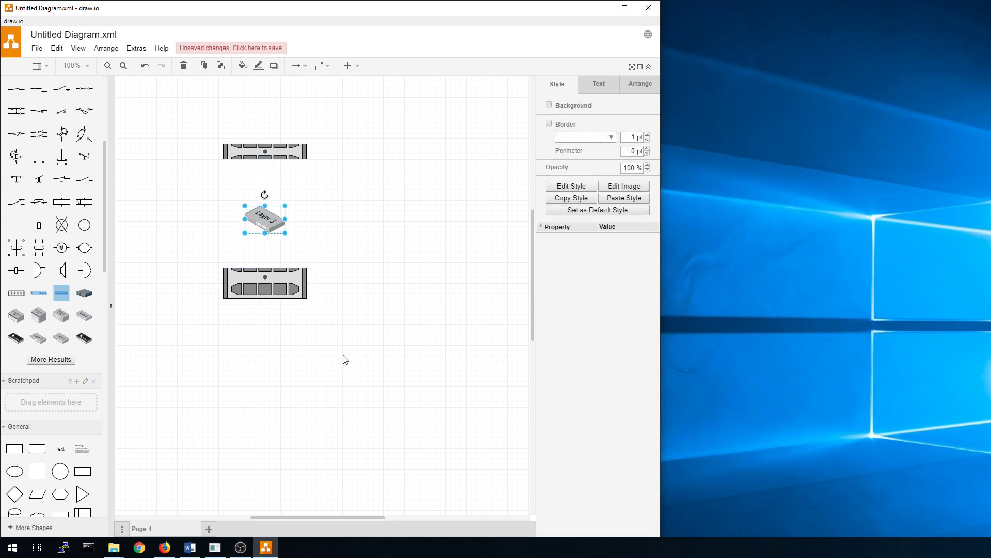
left_click(353, 230)
left_click(261, 151)
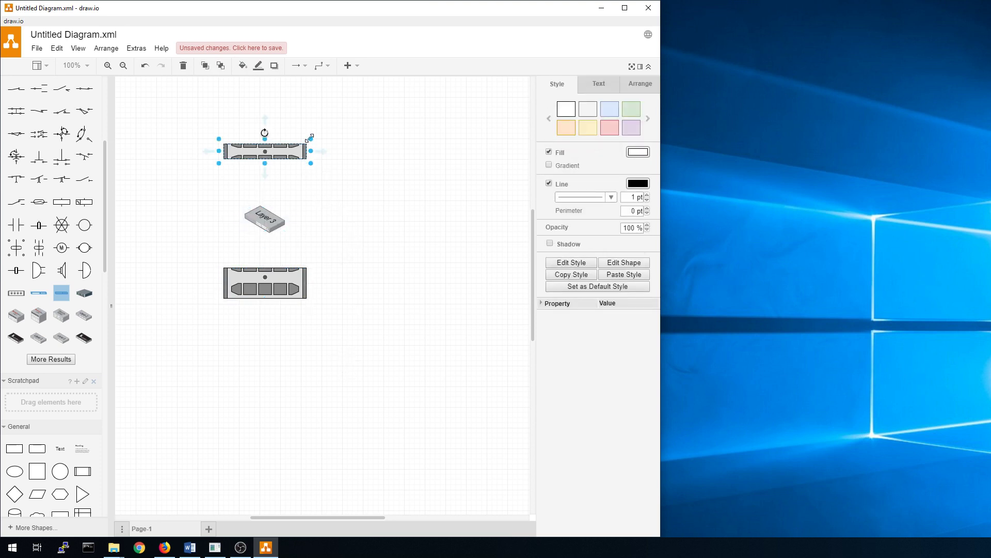
Shrink the top server slightly and label it 'Dell R710' with 'IP: 192.168.1.50' underneath
left_click_drag(311, 164, 272, 155)
double_click(273, 155)
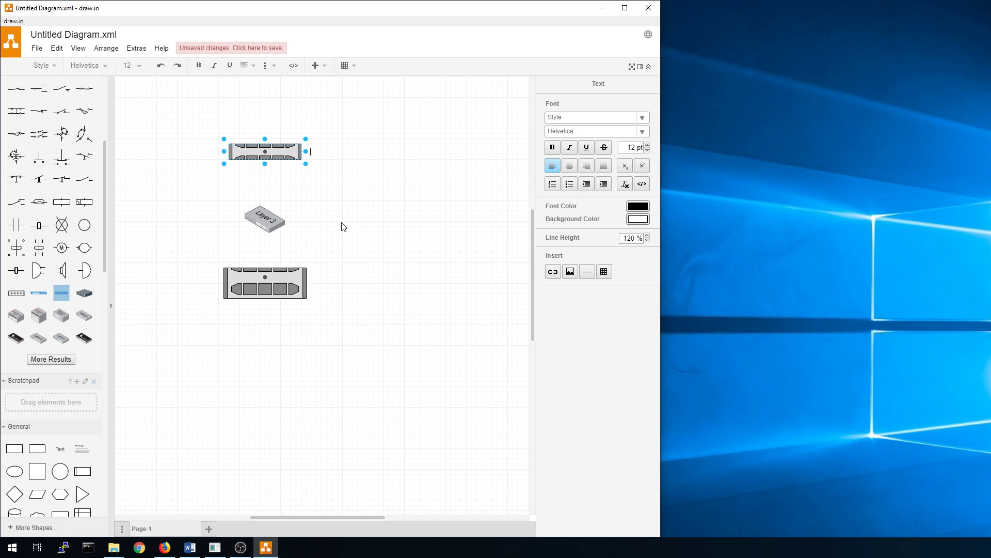
type("Dell R710")
key("Return")
left_click(355, 198)
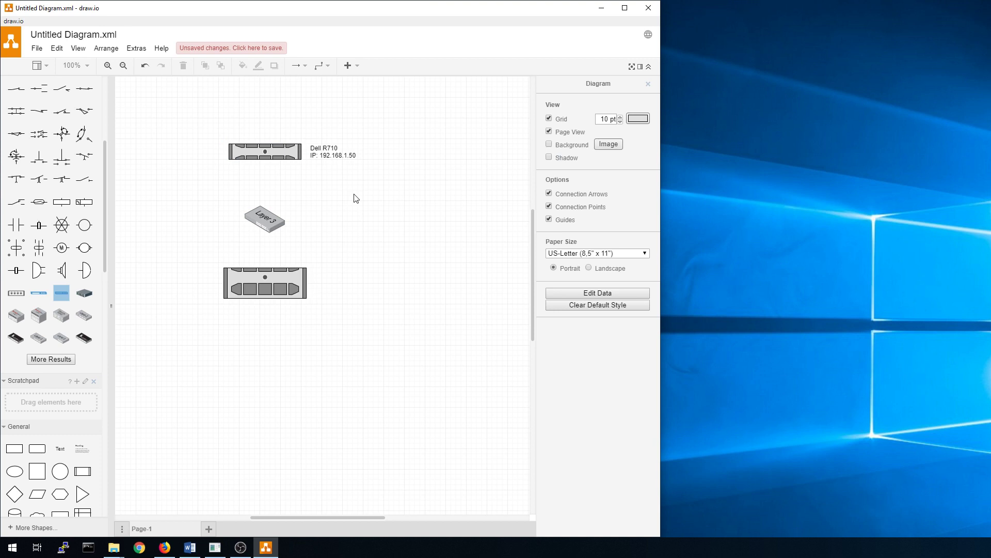
left_click(284, 154)
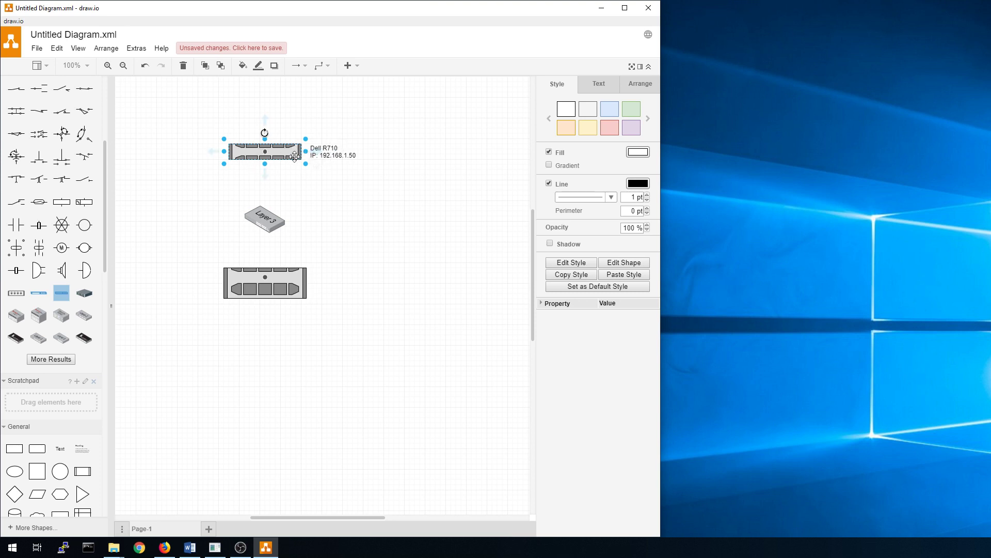
Set the Dell R710 label's Text position to Left of the server
left_click(597, 88)
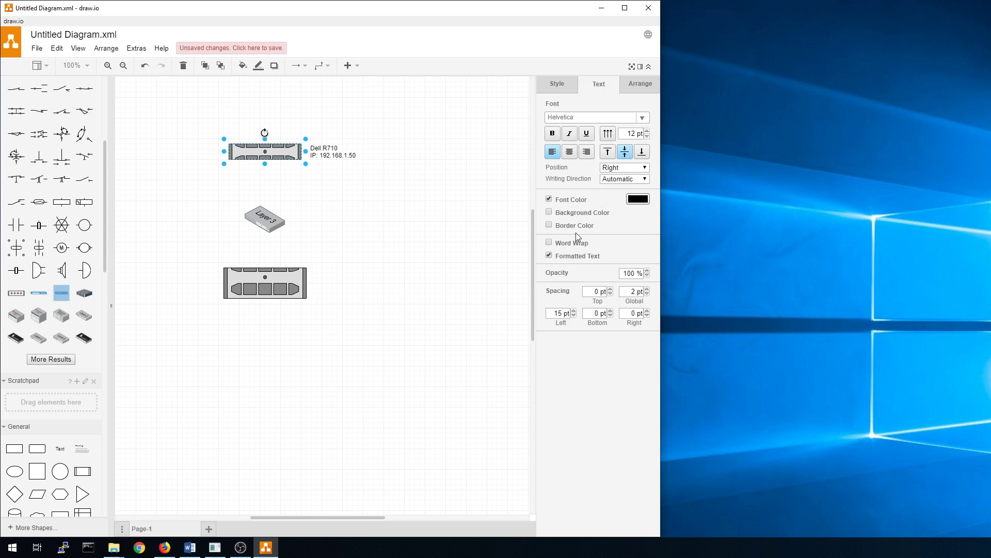
left_click(642, 168)
left_click(640, 183)
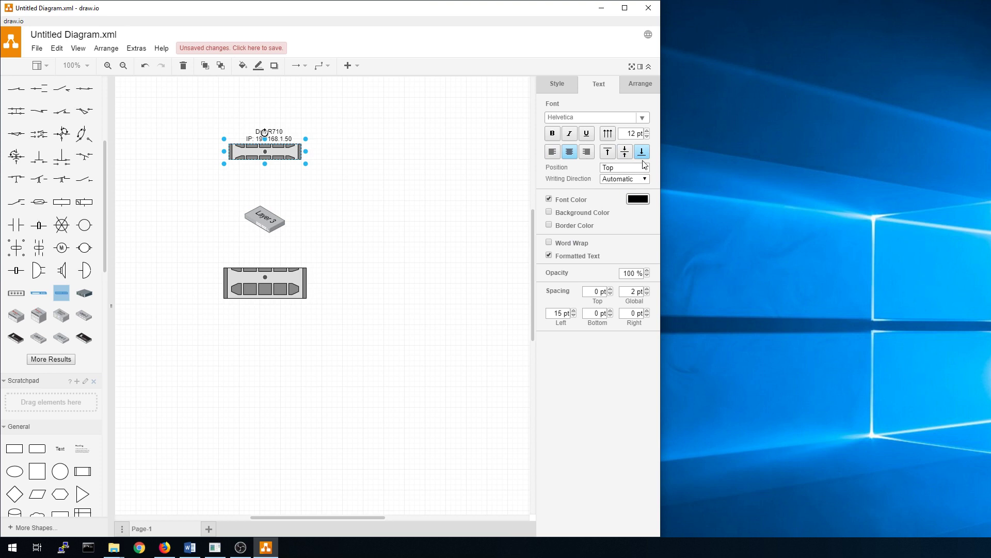
left_click(643, 167)
left_click(617, 203)
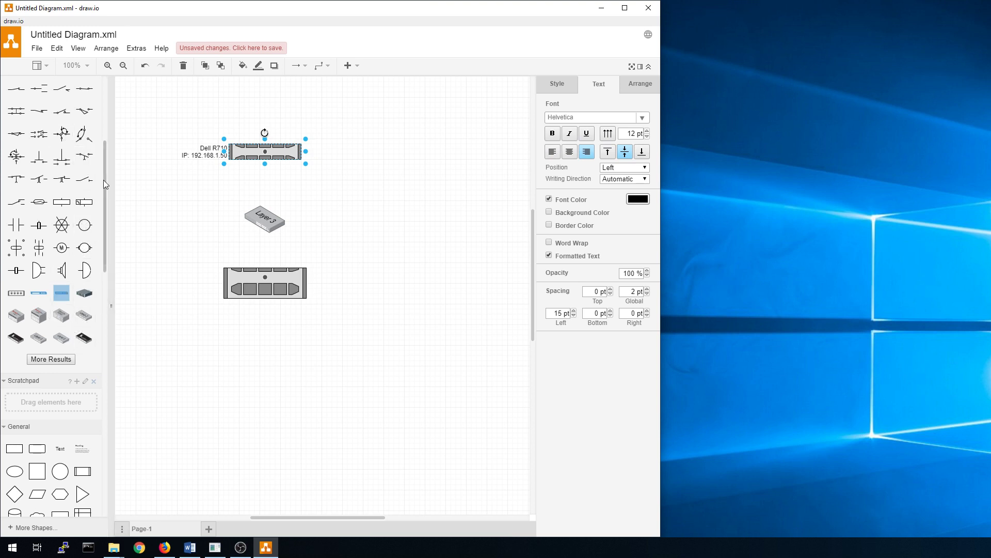
mouse_move(104, 180)
left_mouse_down()
mouse_move(104, 216)
mouse_move(101, 168)
left_mouse_up()
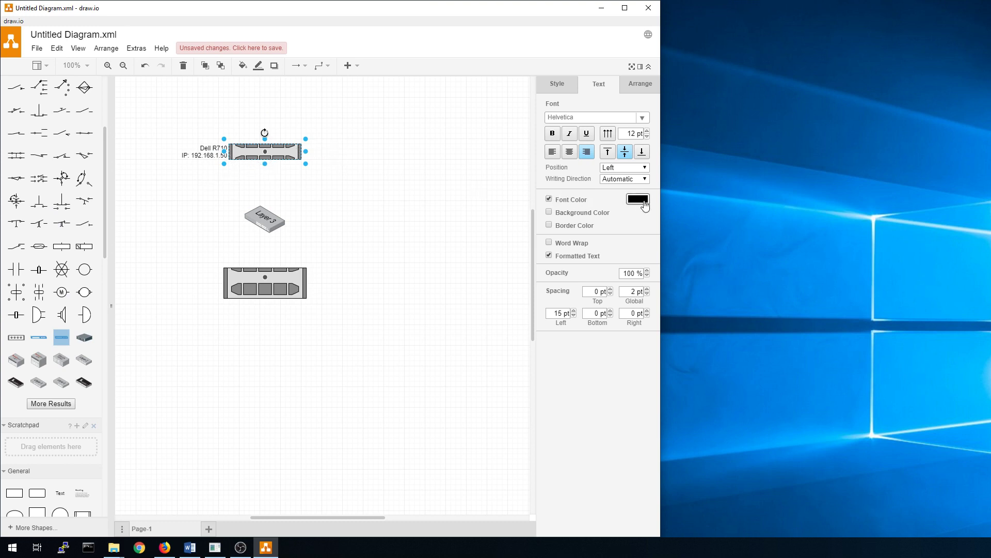
Give the label a green background, then bring up the reference network diagram in Firefox
left_click(549, 212)
left_click(638, 212)
left_click(325, 295)
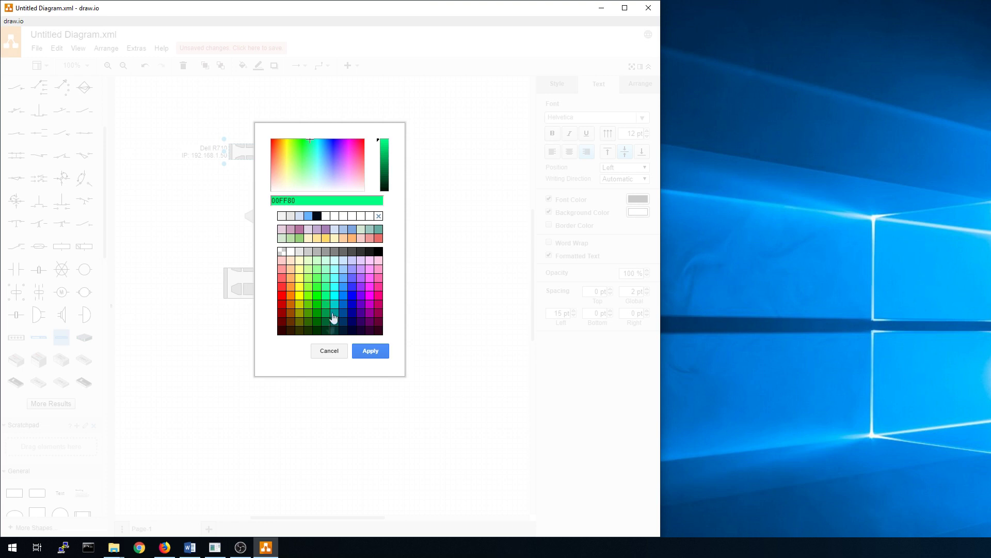
left_click(374, 351)
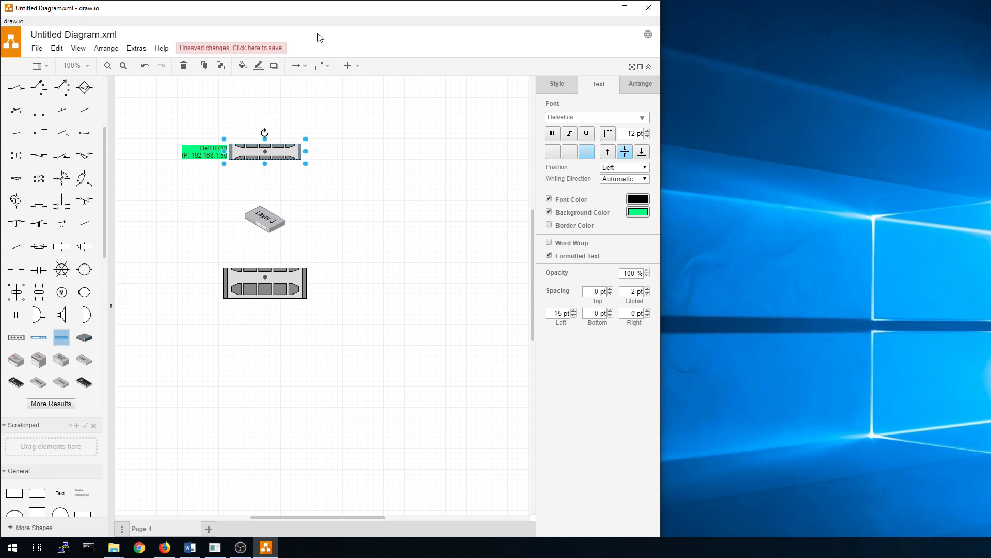
mouse_move(164, 547)
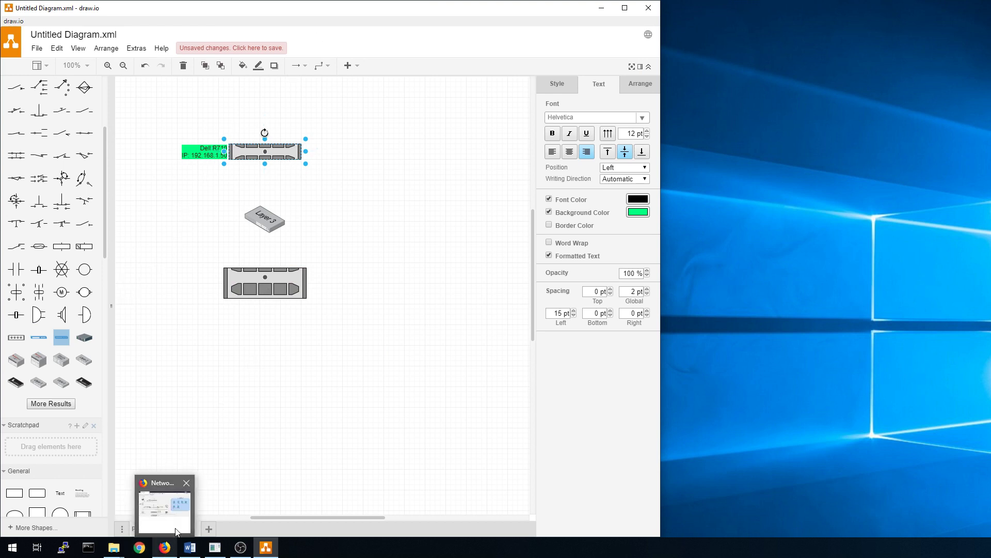
left_click(164, 511)
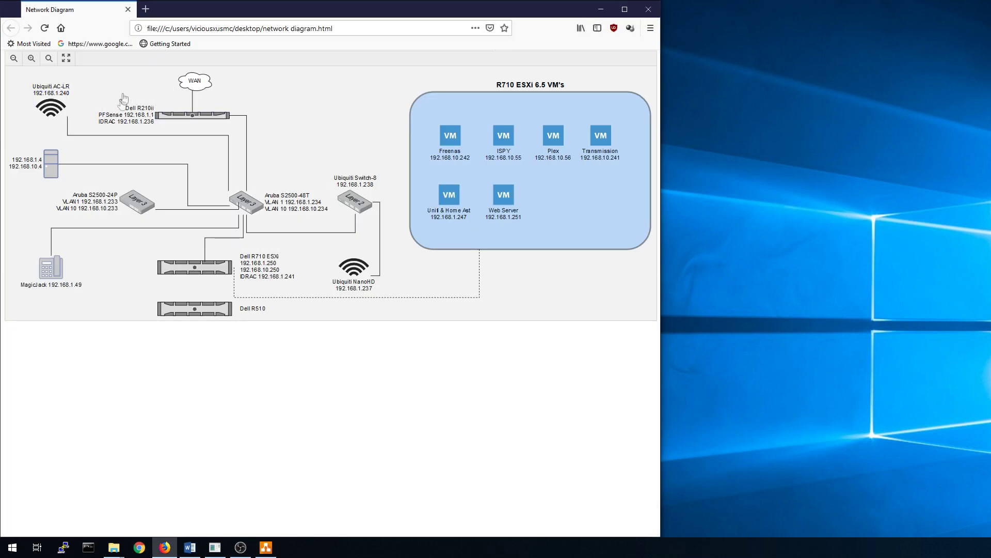
left_click(600, 9)
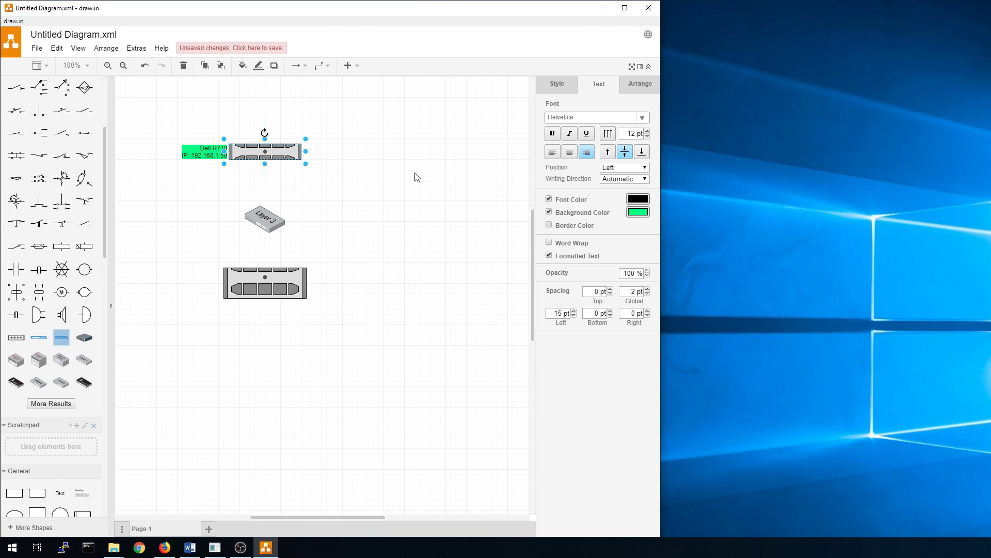
Set new connectors to plain lines using the toolbar connector style options
left_click(306, 66)
left_click(317, 67)
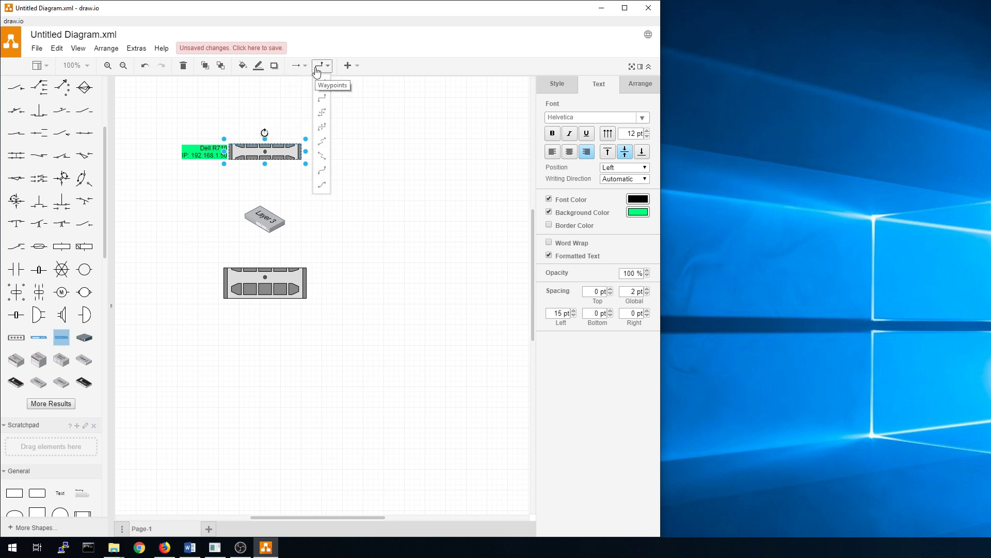
left_click(369, 104)
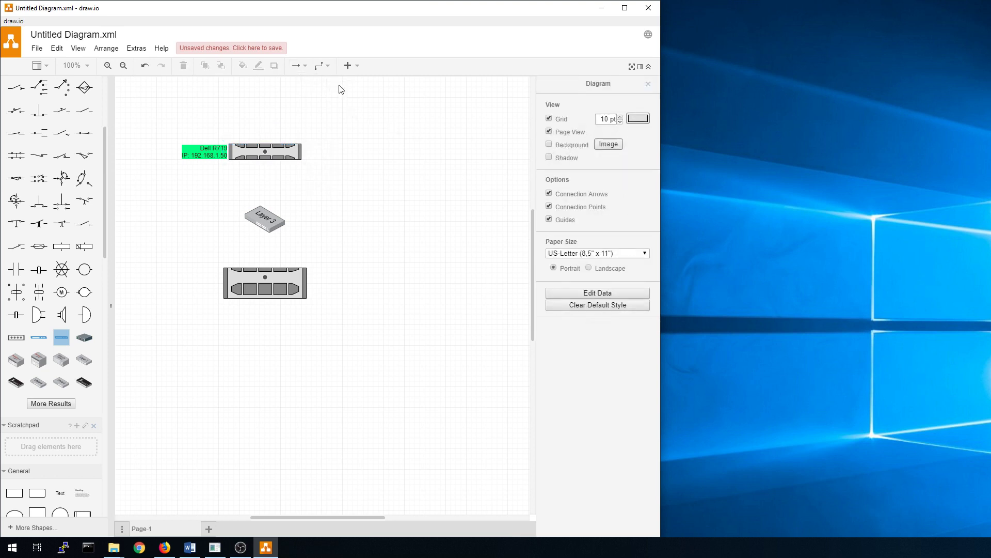
left_click(299, 65)
left_click(299, 85)
Draw an elbow connector from the Dell R710 server down toward the Layer 3 switch, deleting the extra connector
left_click(267, 210)
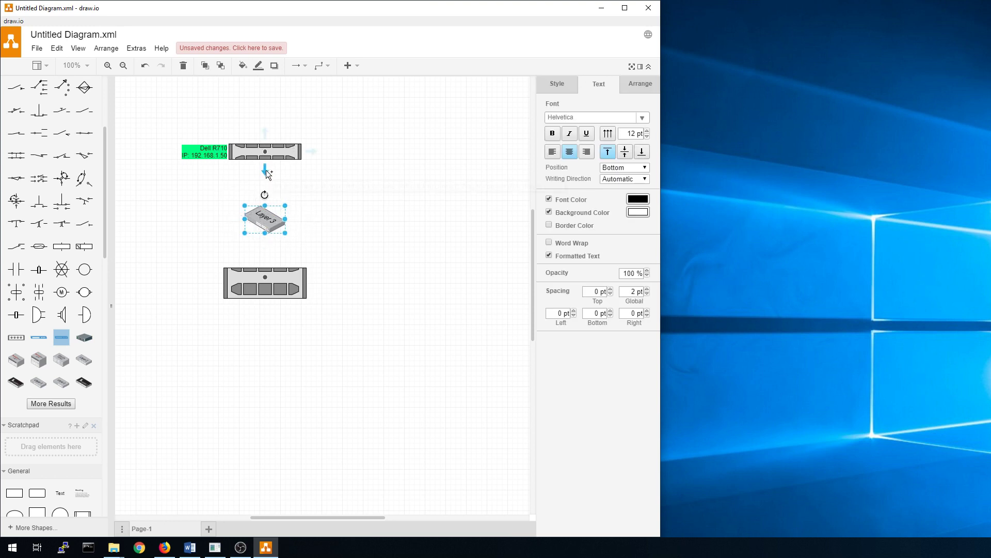
mouse_move(265, 169)
left_mouse_down()
mouse_move(323, 202)
mouse_move(287, 222)
mouse_move(271, 207)
mouse_move(274, 198)
mouse_move(288, 206)
left_mouse_up()
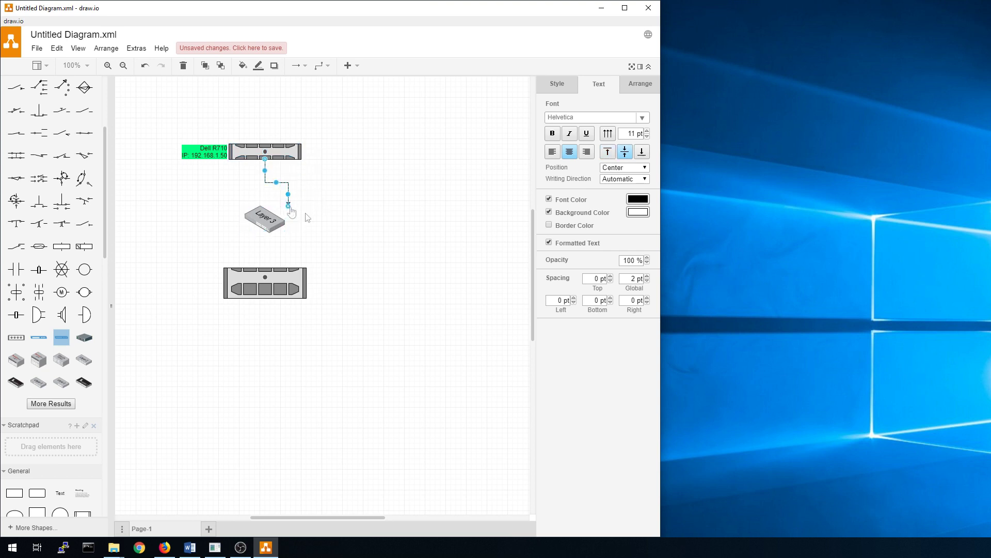
left_click(353, 204)
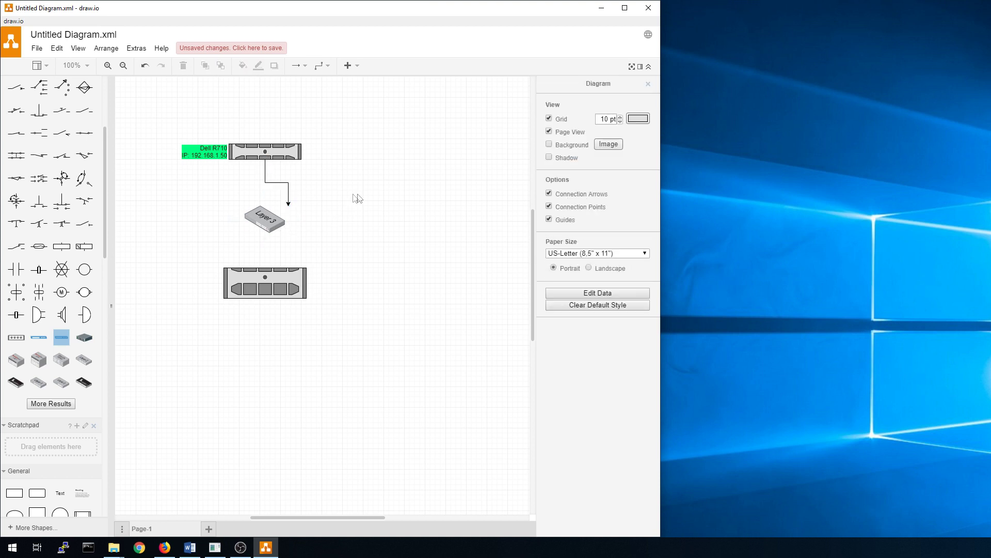
left_click(303, 71)
left_click(306, 124)
left_click_drag(264, 131, 314, 290)
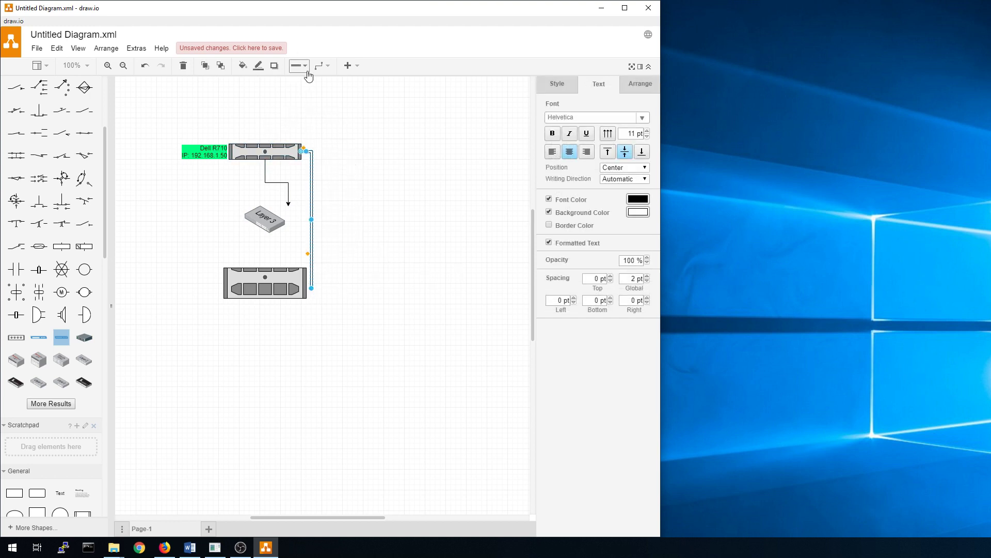
key("Delete")
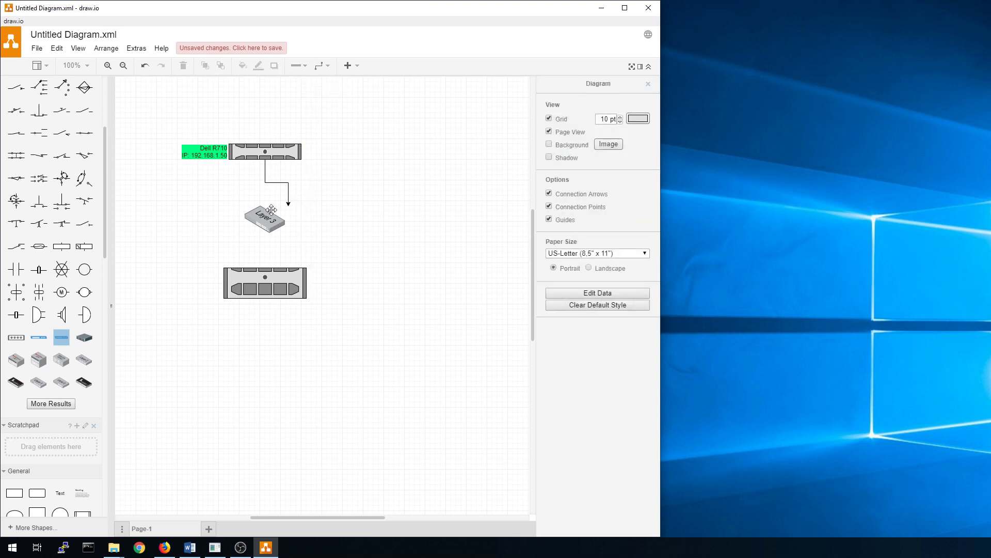
Delete the elbow connector, switch routing to Straight, and discard a trial straight connector
left_click(264, 178)
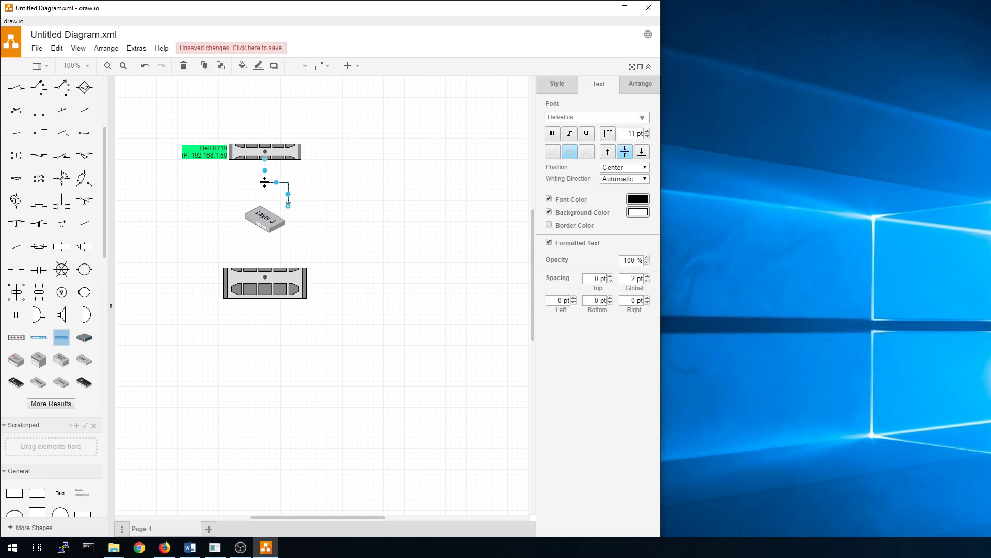
key("Delete")
left_click(327, 66)
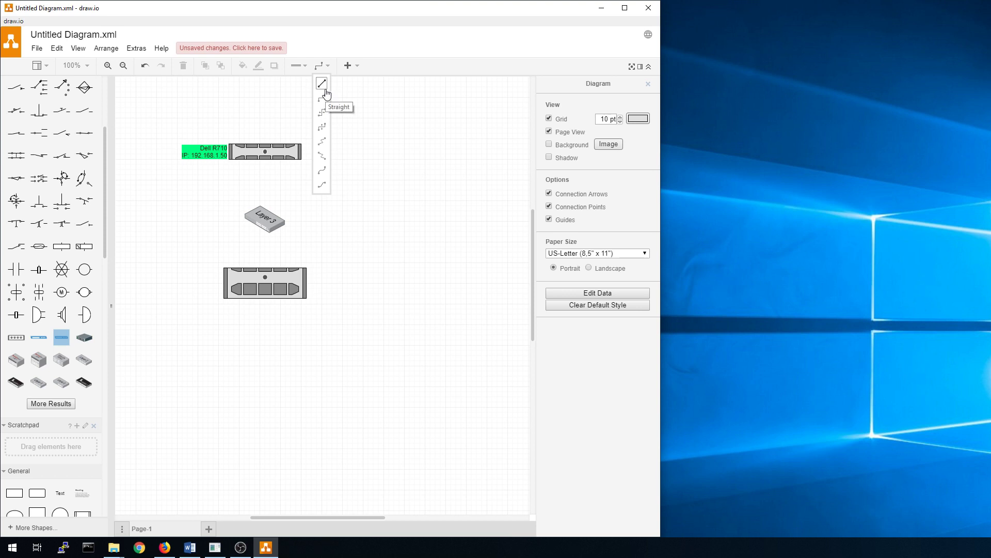
left_click(326, 93)
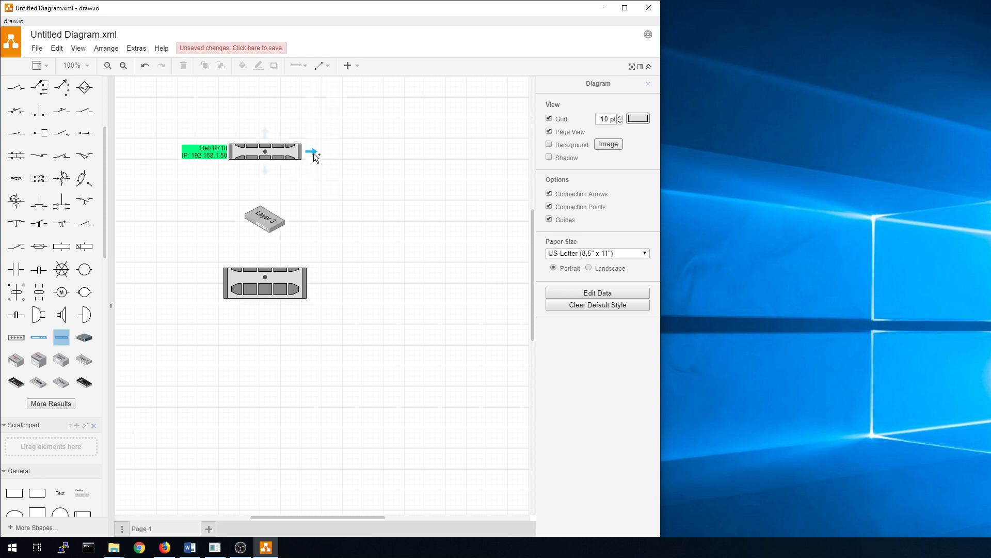
left_click_drag(312, 151, 301, 190)
key("Delete")
Connect the Dell R710 server toward the Layer 3 switch with a curved, arrowed connector and bend its midpoint
left_click(321, 65)
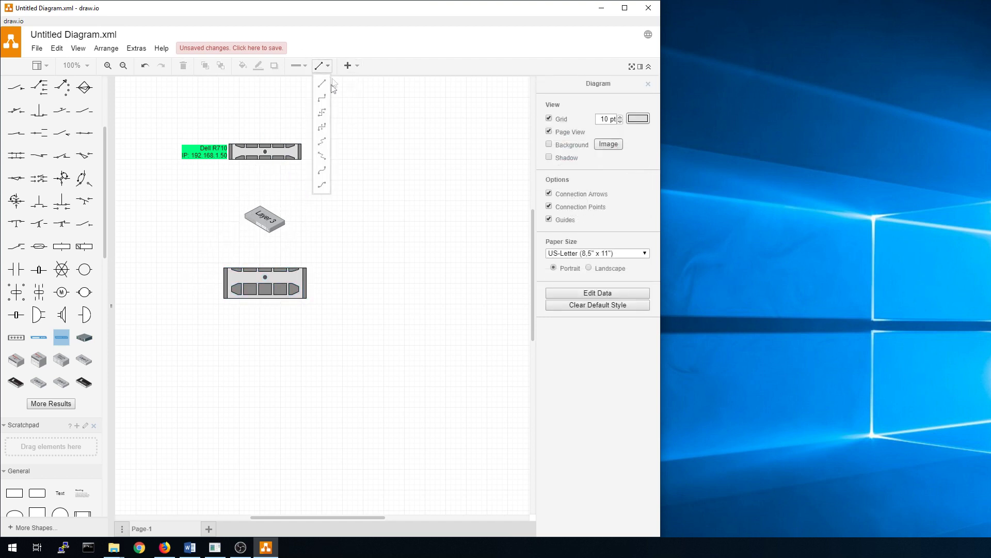
left_click(322, 169)
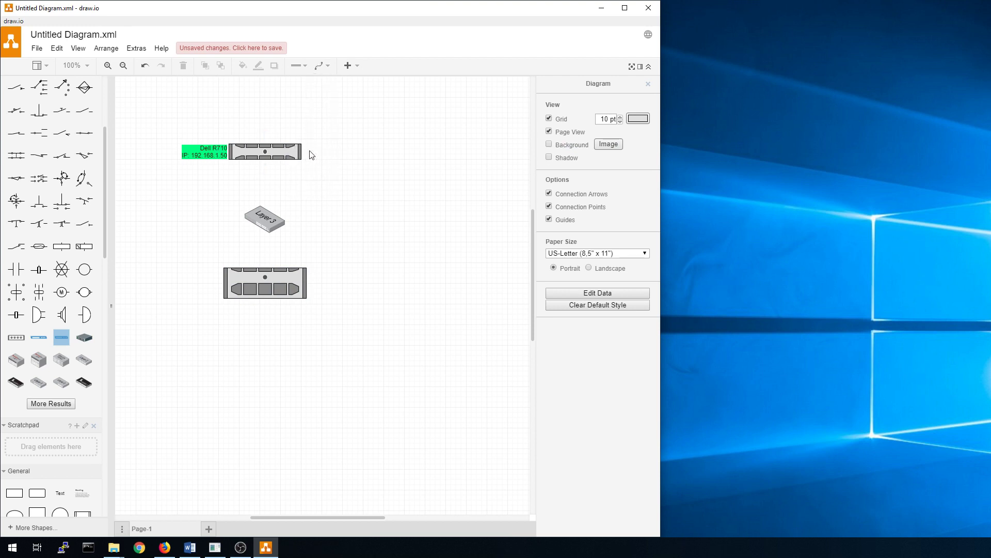
left_click(270, 148)
left_click_drag(316, 154, 250, 221)
left_click(304, 66)
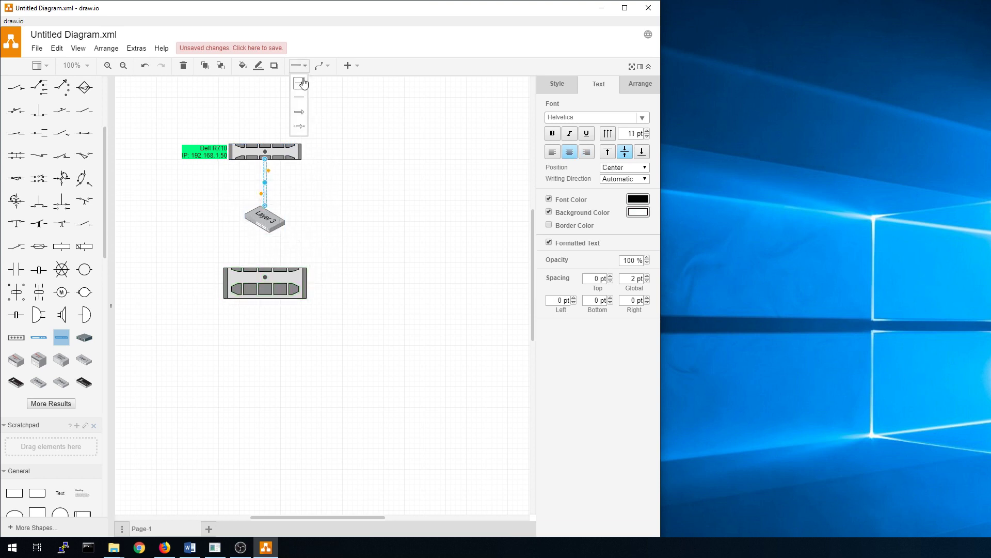
left_click(311, 95)
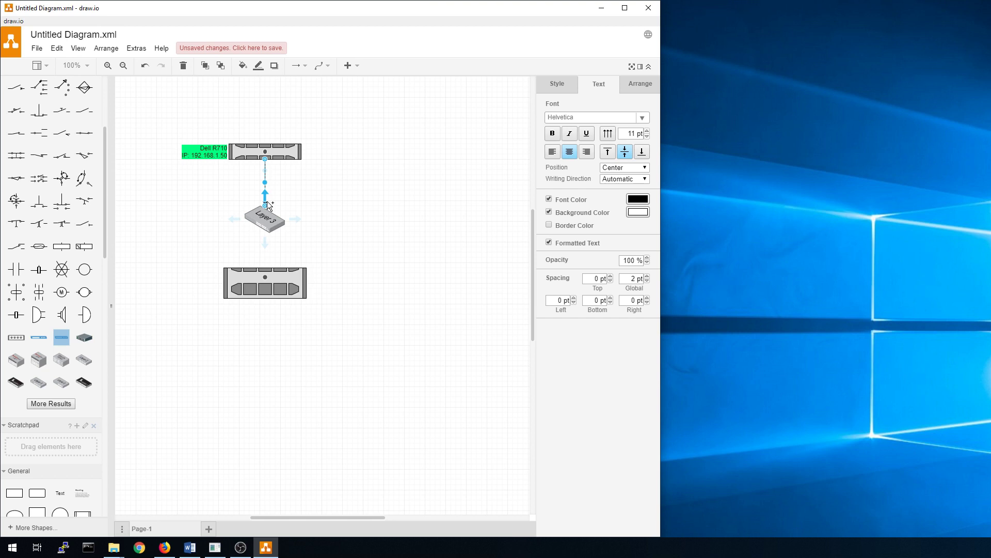
left_click_drag(265, 182, 383, 246)
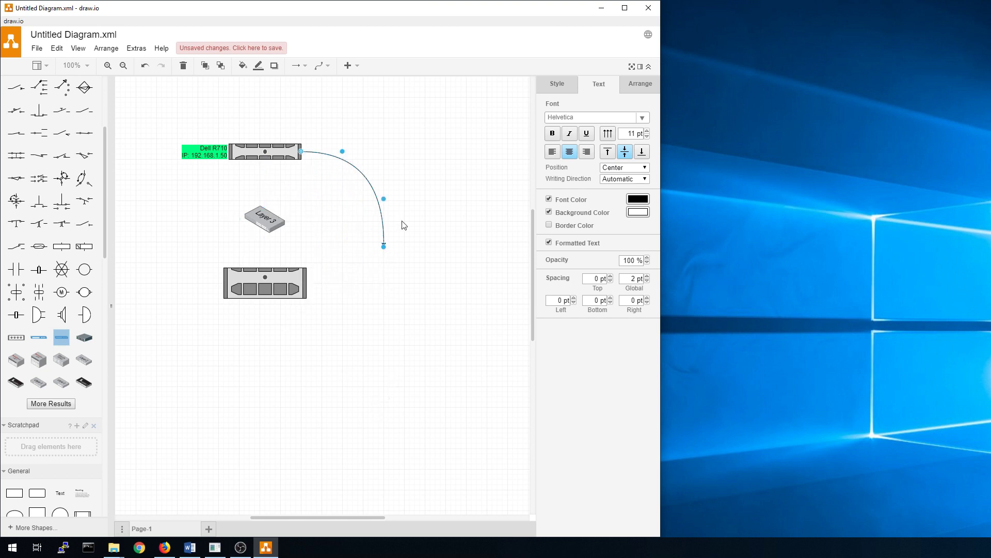
Swap the curved link for an orthogonal connector from the top Dell server to the lower server, aligning its vertical run
key("Delete")
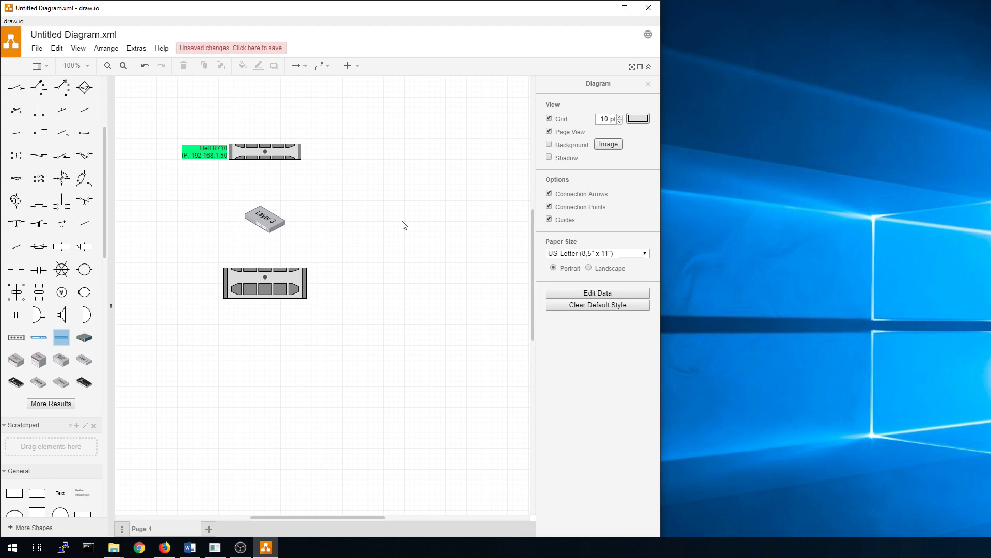
left_click(324, 66)
left_click(323, 98)
left_click(285, 152)
left_click_drag(312, 151, 304, 291)
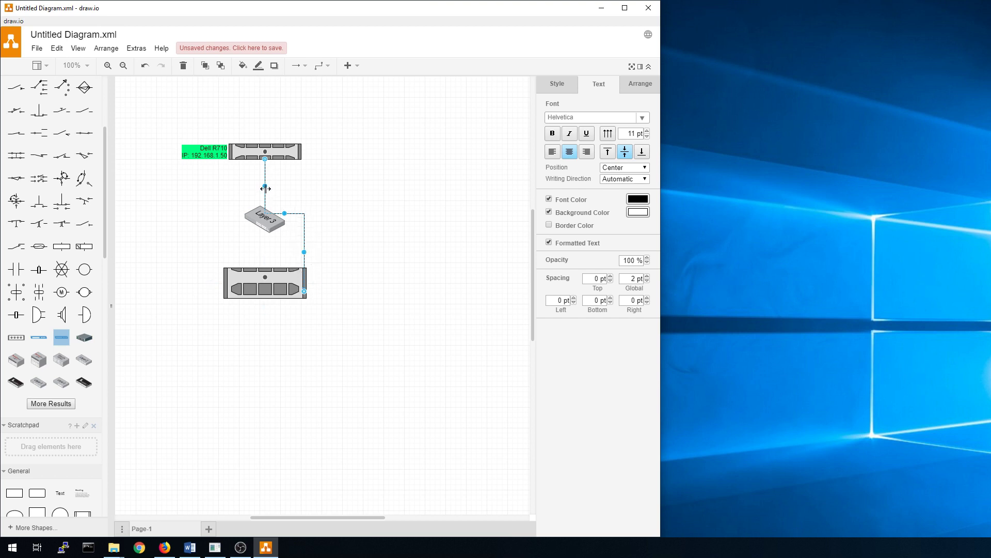
left_click_drag(266, 189, 305, 199)
Remove the connector's arrowhead and set its line width to 4 pt
left_click(561, 85)
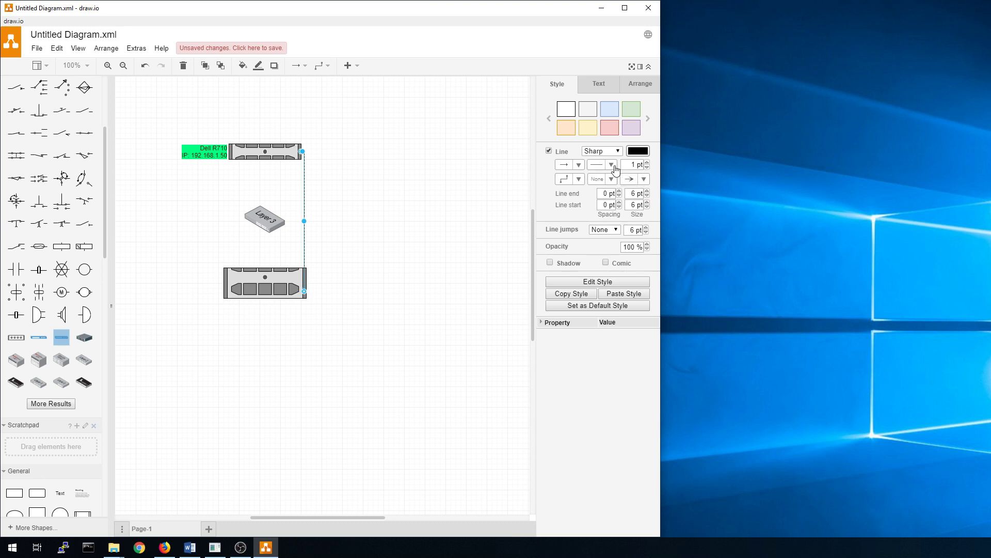
left_click(643, 181)
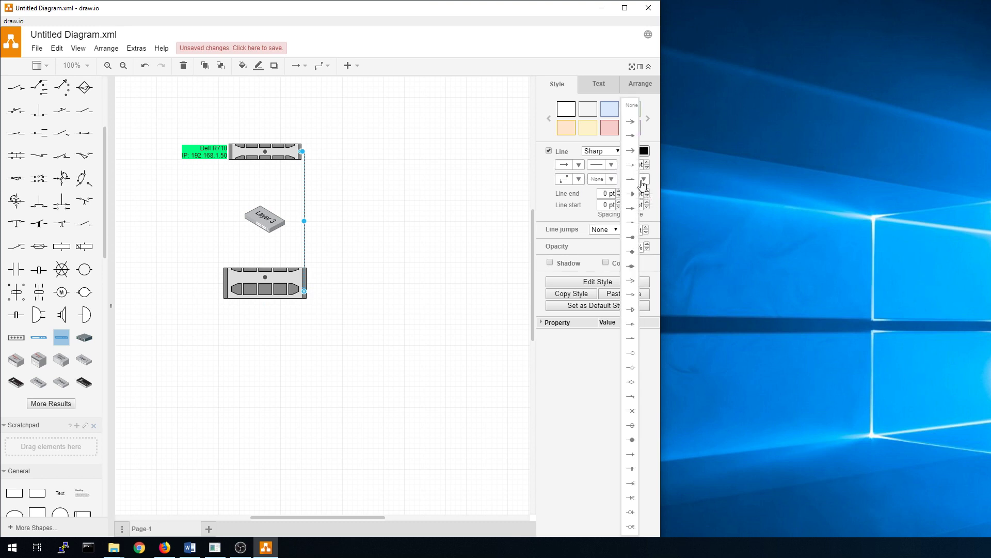
left_click(632, 105)
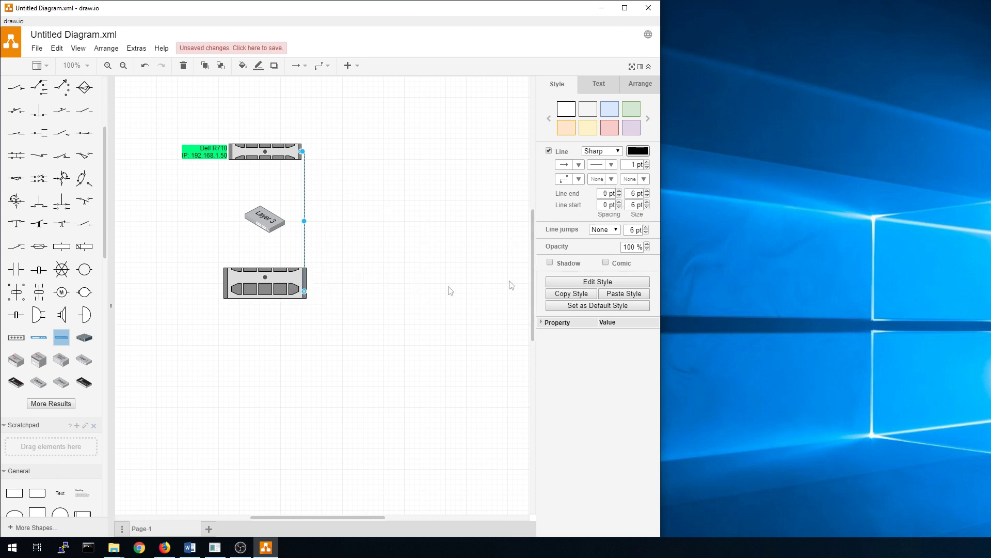
left_click(579, 165)
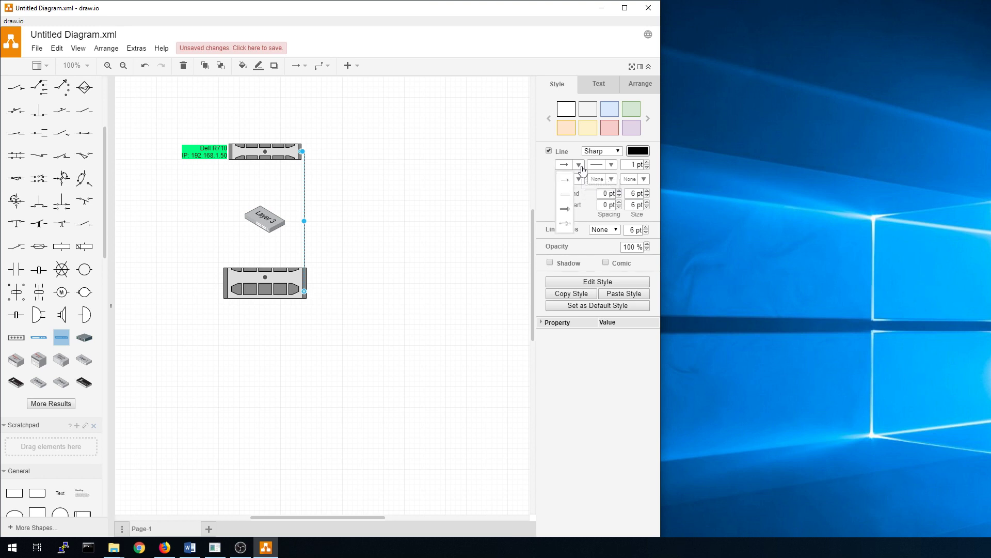
left_click(611, 165)
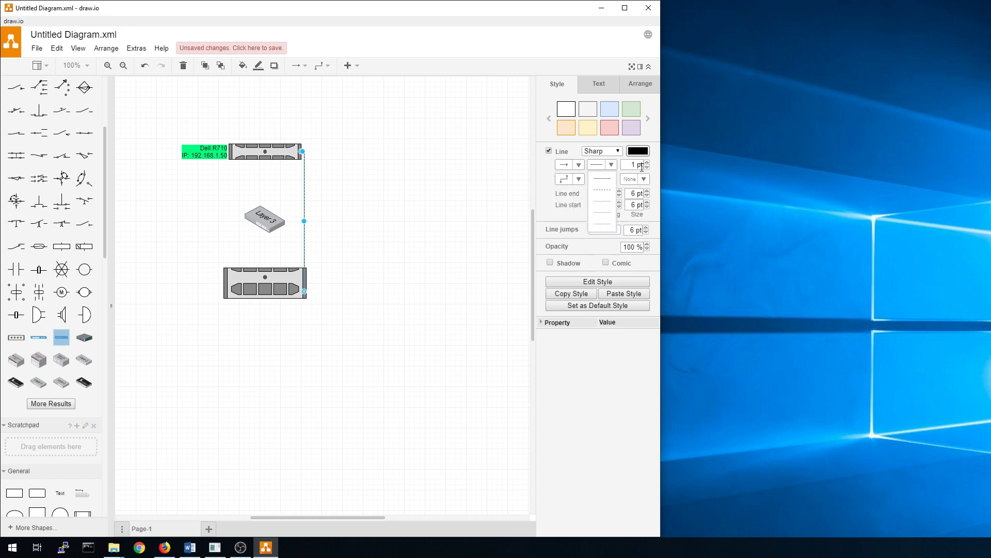
left_click(647, 163)
left_click(647, 163)
left_click(647, 162)
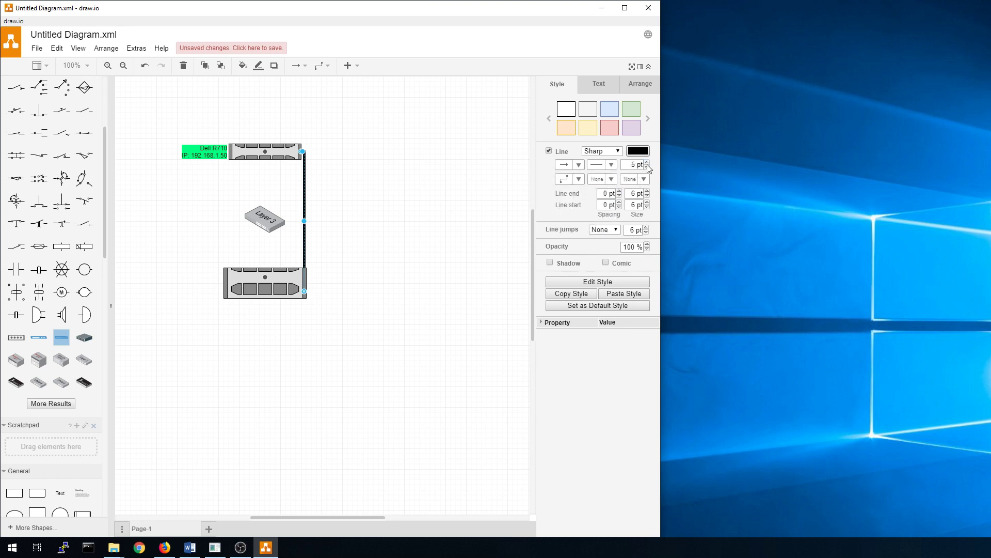
left_click(646, 162)
left_click(647, 163)
left_click(647, 167)
left_click(647, 168)
left_click(277, 221)
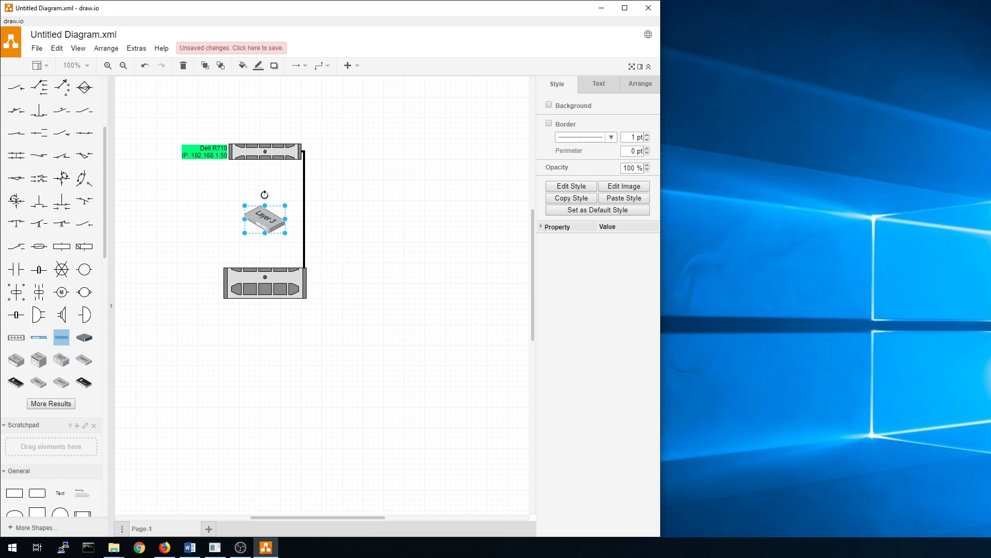
Delete both Dell servers, the Layer 3 switch and their connector, then clear the shape search
left_click(159, 125)
left_click_drag(144, 102, 332, 317)
key("Delete")
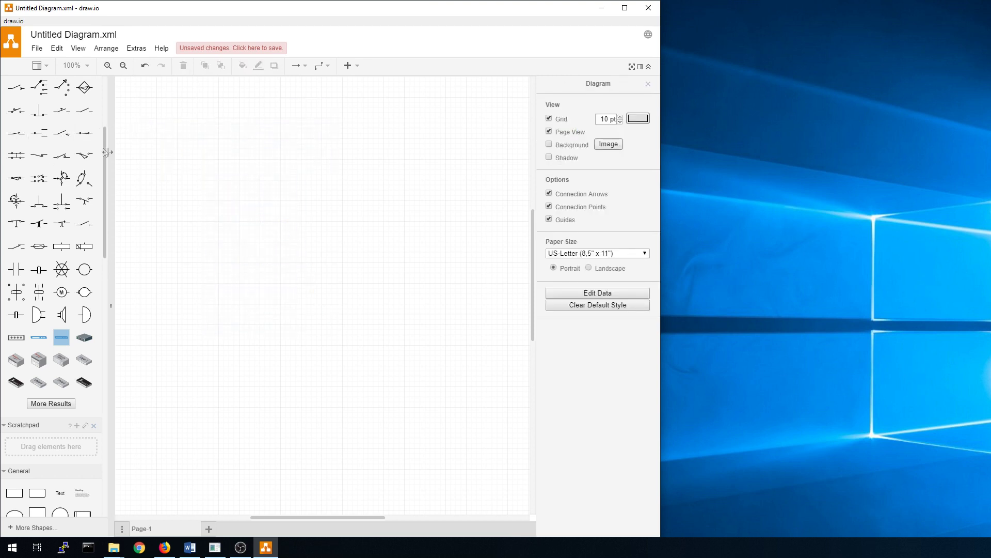
scroll(104, 175, "up", 3)
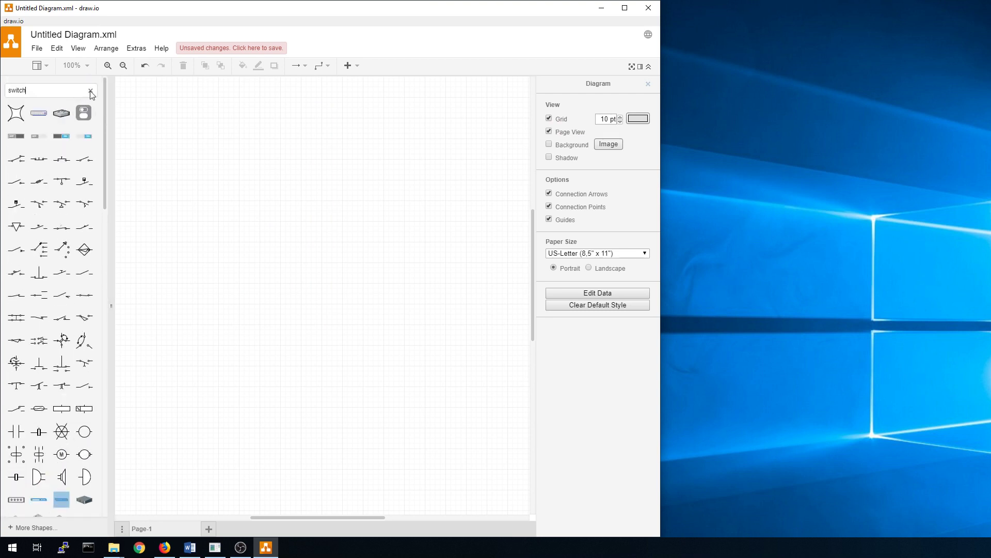
left_click(91, 91)
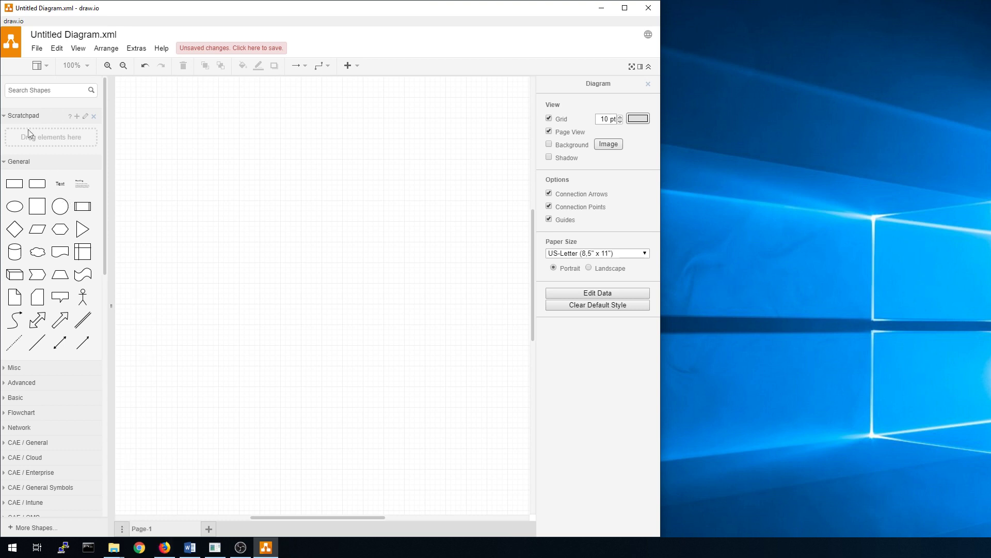
In a new Firefox window, search Google Images for 'dell r710' and preview the Amazon PowerEdge R710 photo
right_click(167, 552)
left_click(174, 541)
right_click(163, 553)
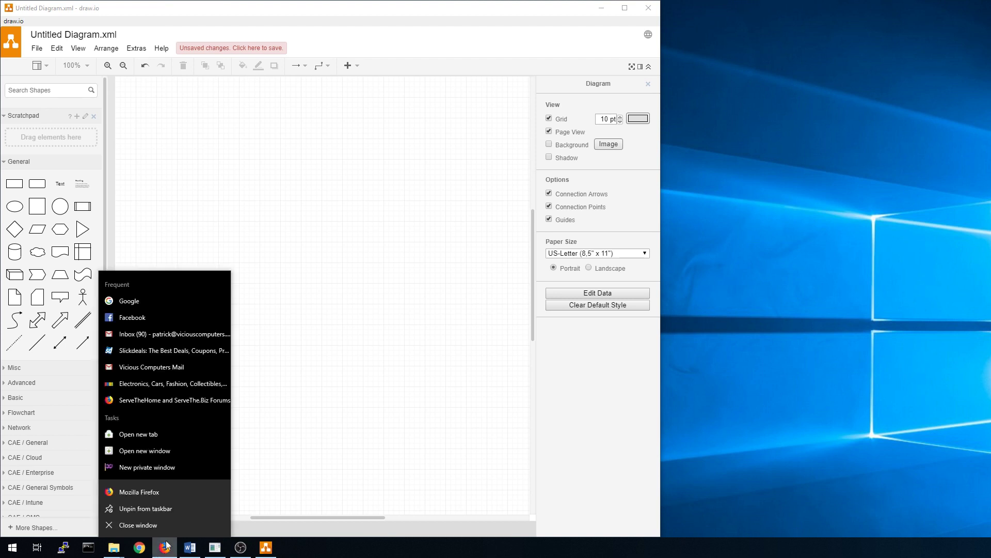
left_click(153, 497)
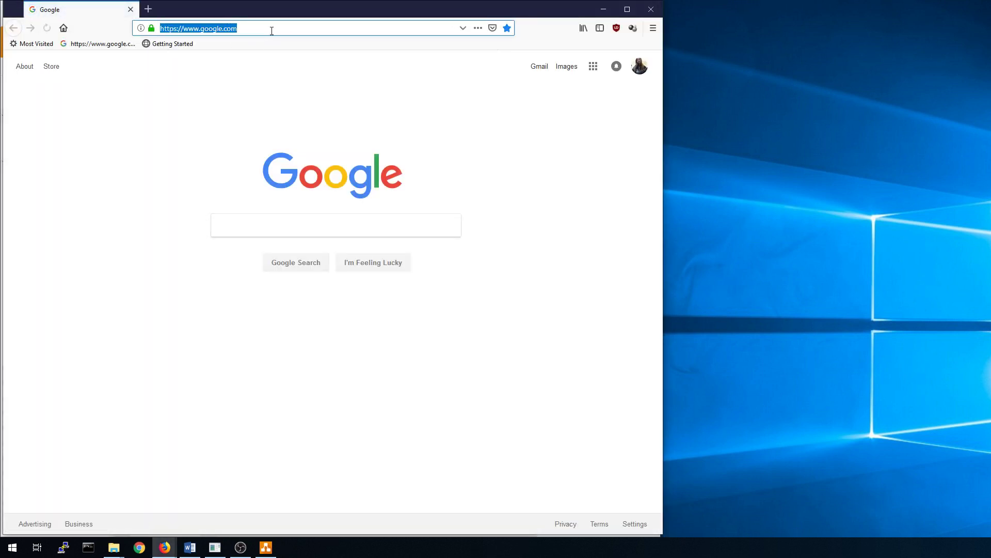
left_click(265, 232)
type("dell r710")
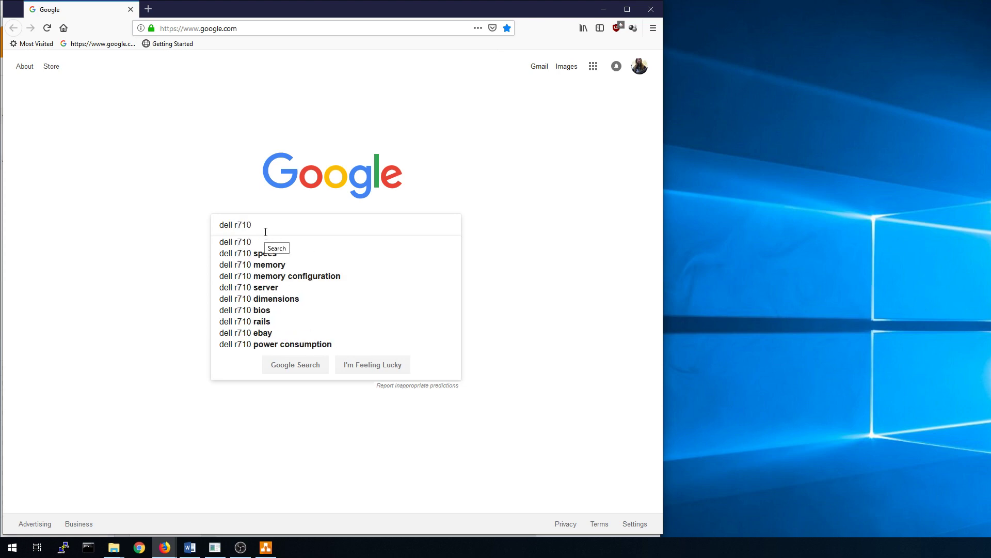
key("Return")
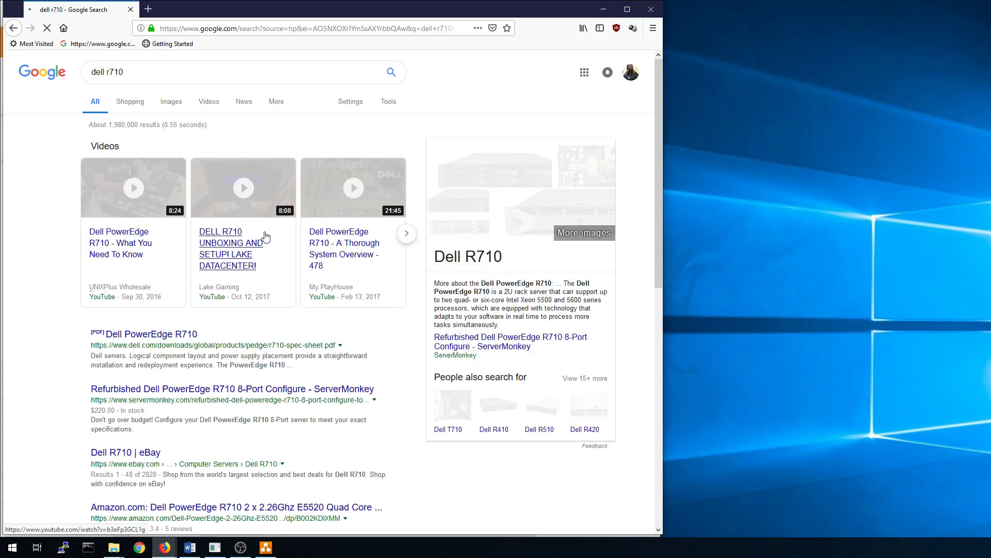
left_click(165, 105)
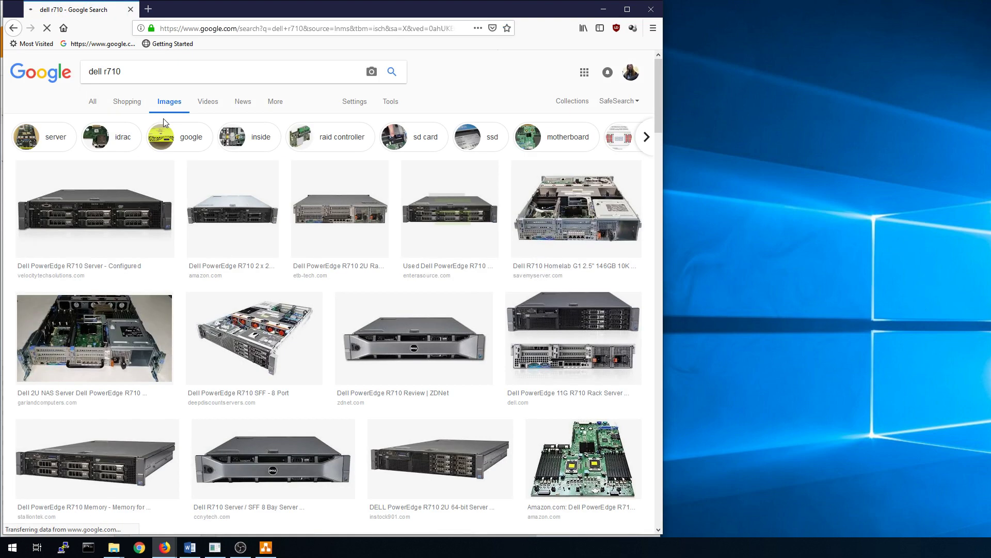
left_click(253, 216)
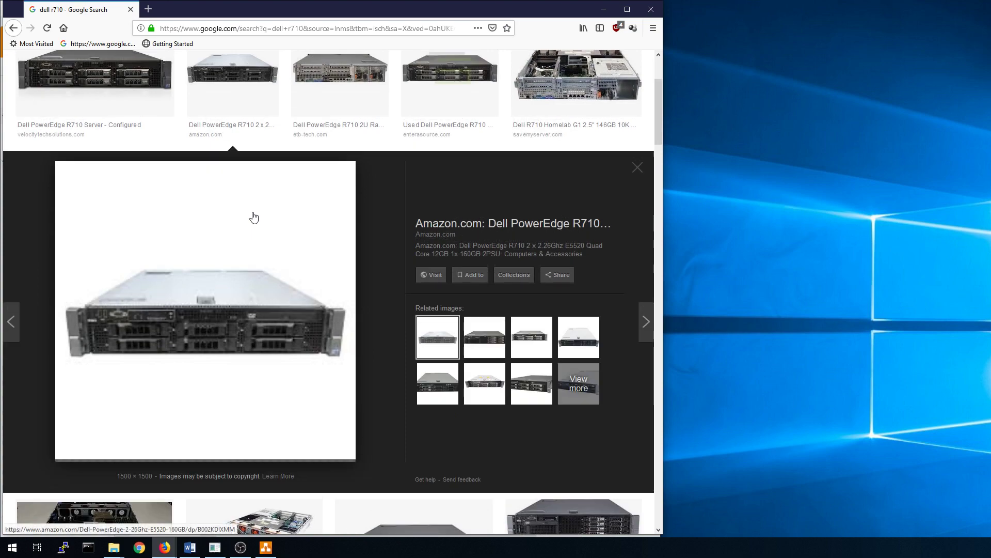
Drag the Dell R710 photo from Firefox into draw.io's Scratchpad, choosing to downscale it
mouse_move(274, 4)
left_mouse_down()
mouse_move(288, 15)
mouse_move(657, 38)
left_mouse_up()
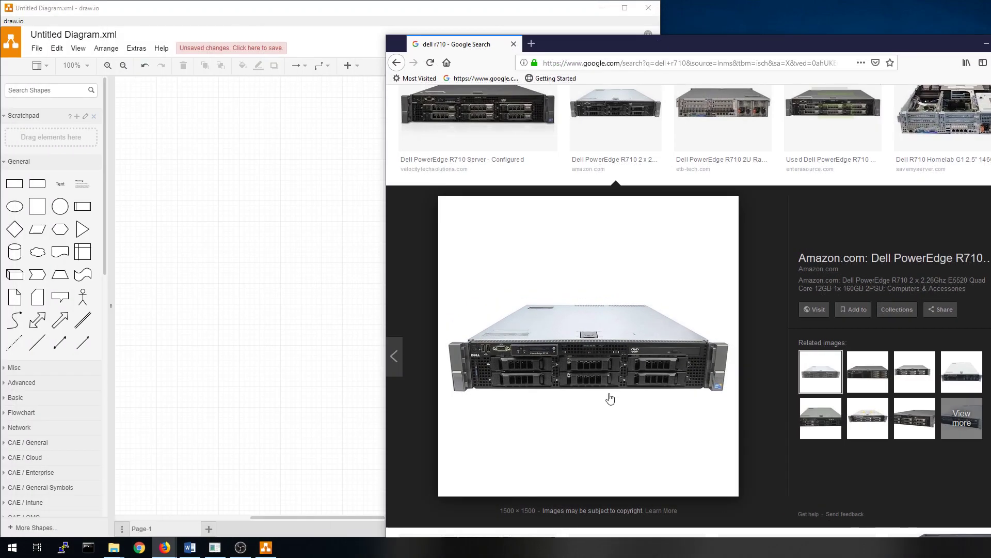
mouse_move(610, 399)
left_mouse_down()
mouse_move(62, 140)
mouse_move(72, 143)
left_mouse_up()
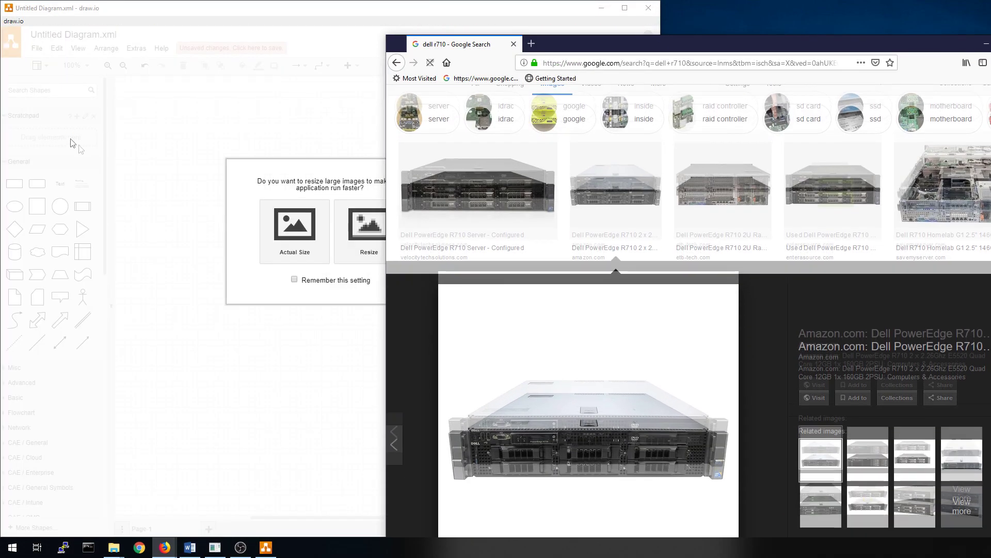
left_click(333, 177)
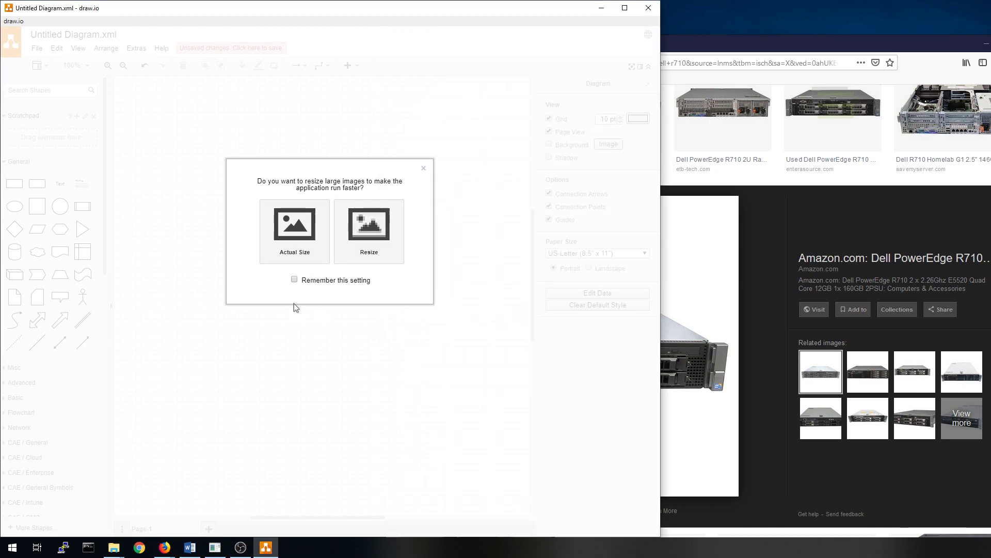
left_click(378, 243)
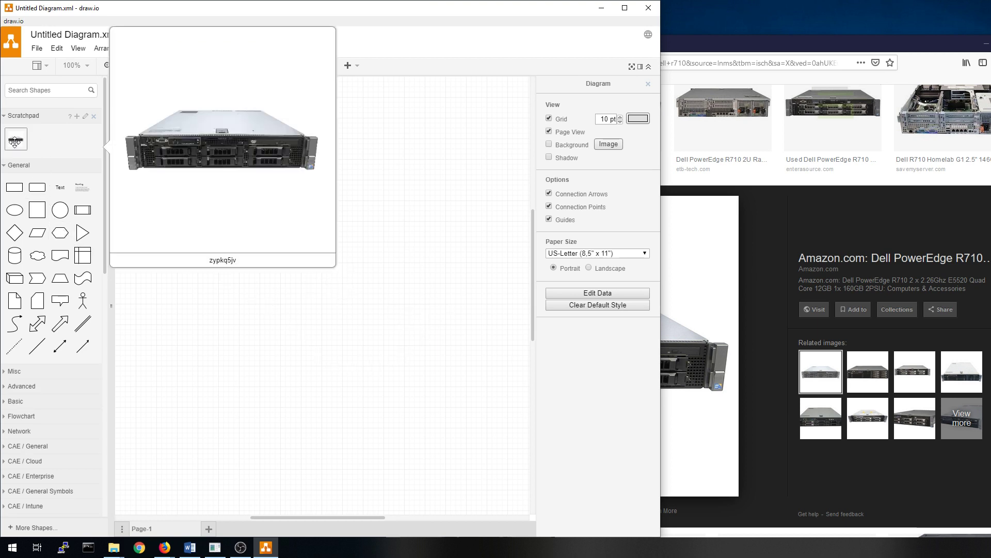
Place the scratchpad server image on the canvas, shrink it to about 120×120, reposition it, then delete it
left_click_drag(16, 139, 291, 262)
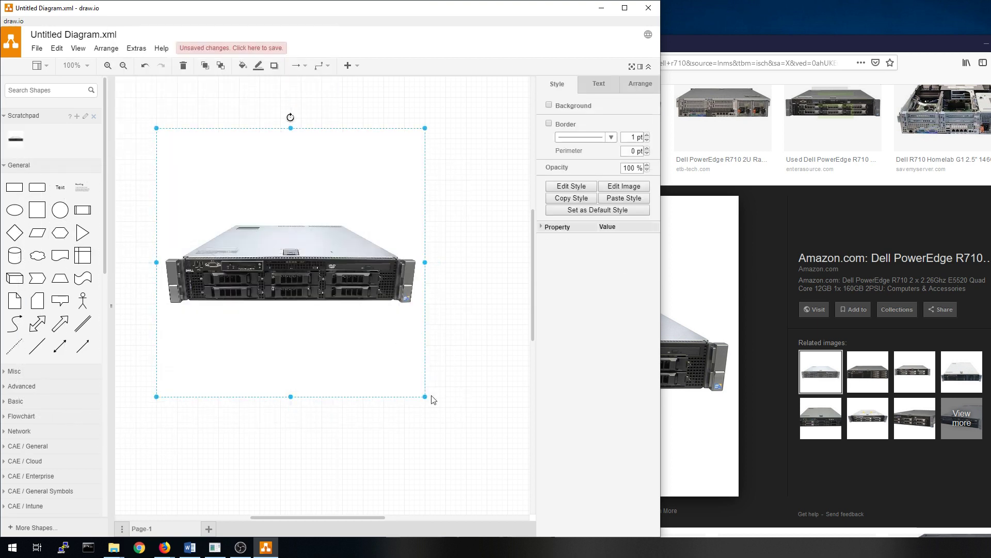
left_click_drag(425, 396, 212, 196)
left_click_drag(176, 163, 318, 210)
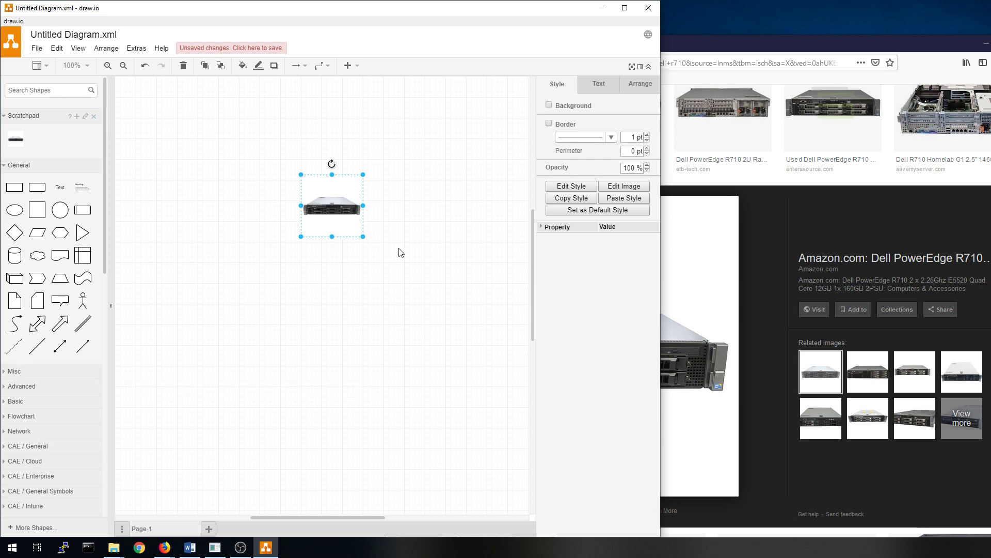
left_click_drag(335, 208, 242, 205)
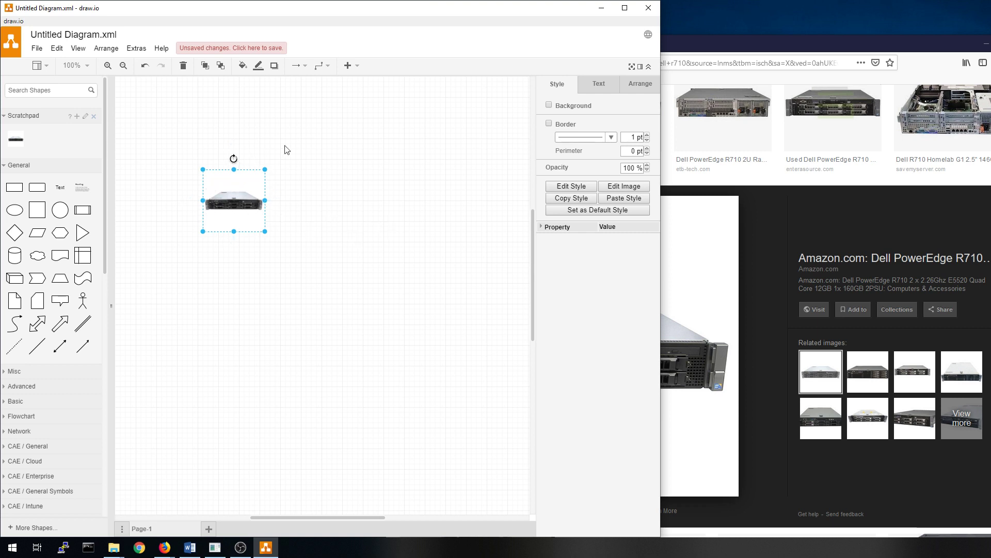
key("Delete")
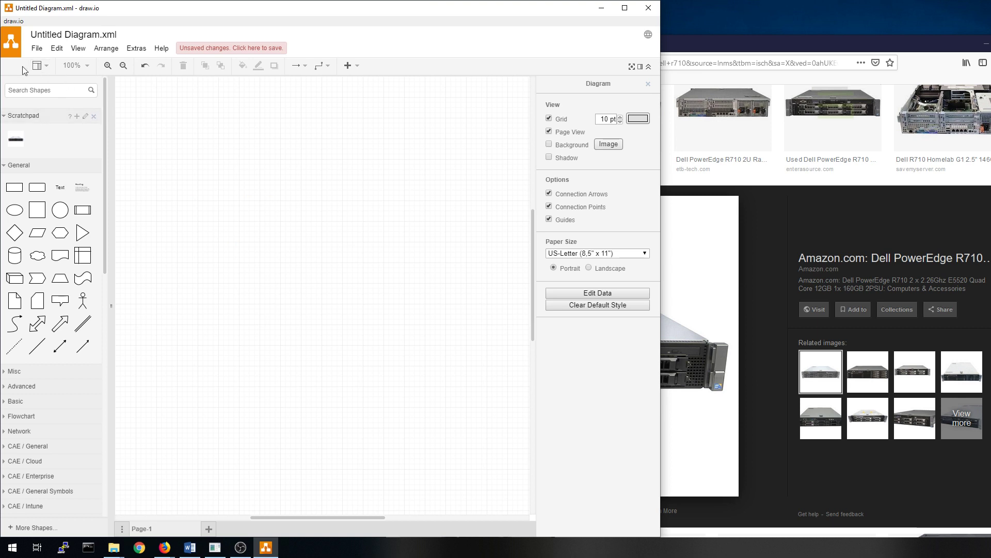
Start a new 'My' shape library and add the resized Dell R710 server photo to it
left_click(37, 48)
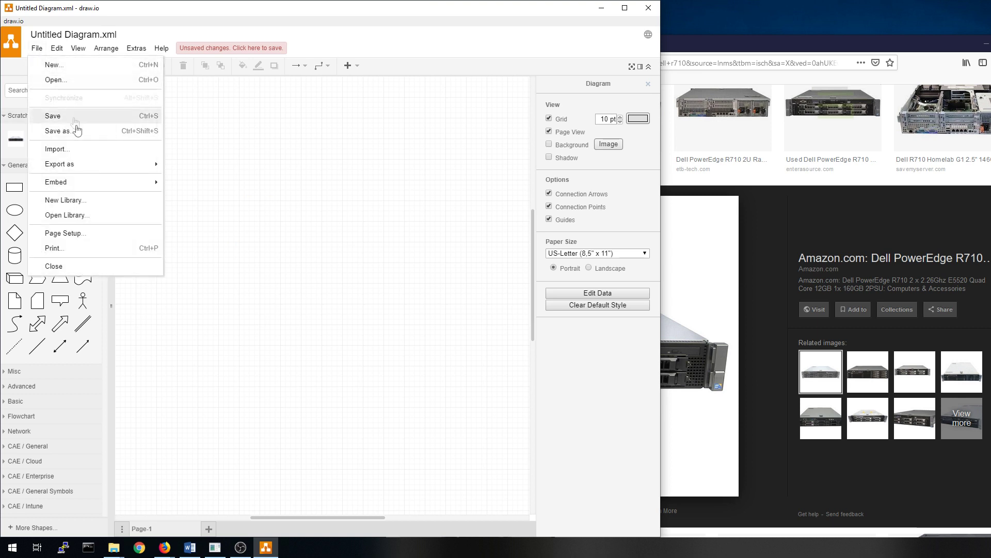
left_click(71, 200)
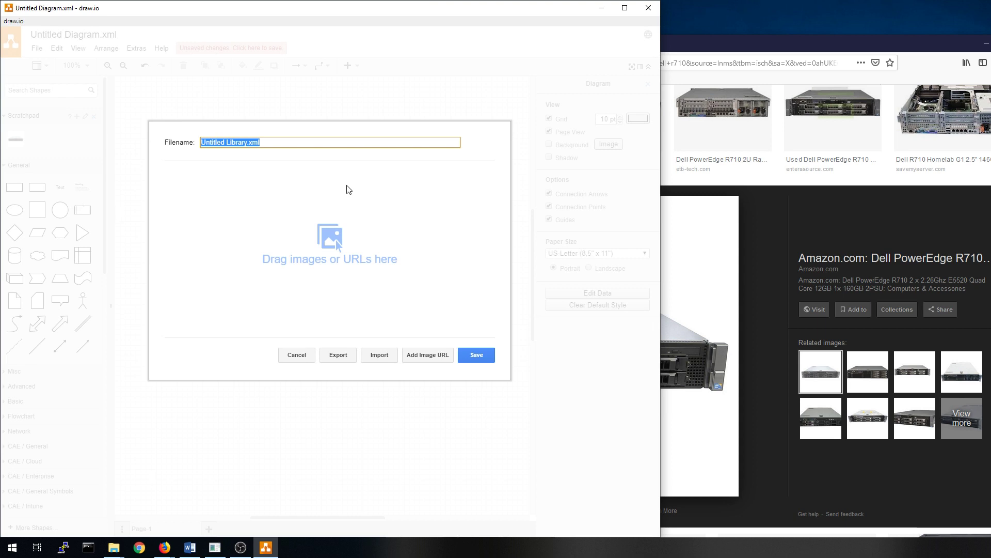
type("My Equipment")
left_click(779, 51)
left_click_drag(814, 358, 362, 258)
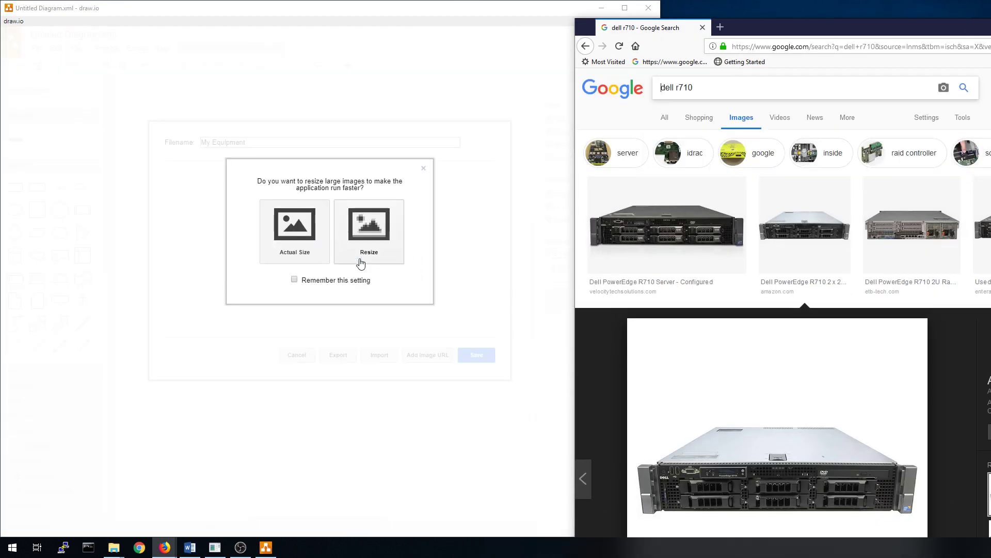
left_click(376, 248)
Search images for 'dell r210' and add a resized R210 photo to the library
scroll(800, 290, "up", 3)
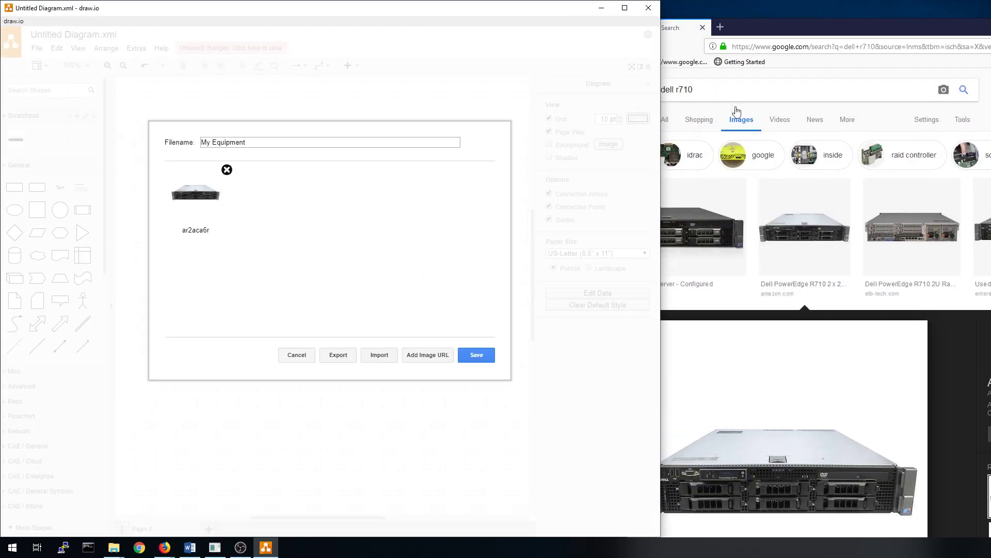
left_click(735, 91)
key("BackSpace")
key("BackSpace")
type("210")
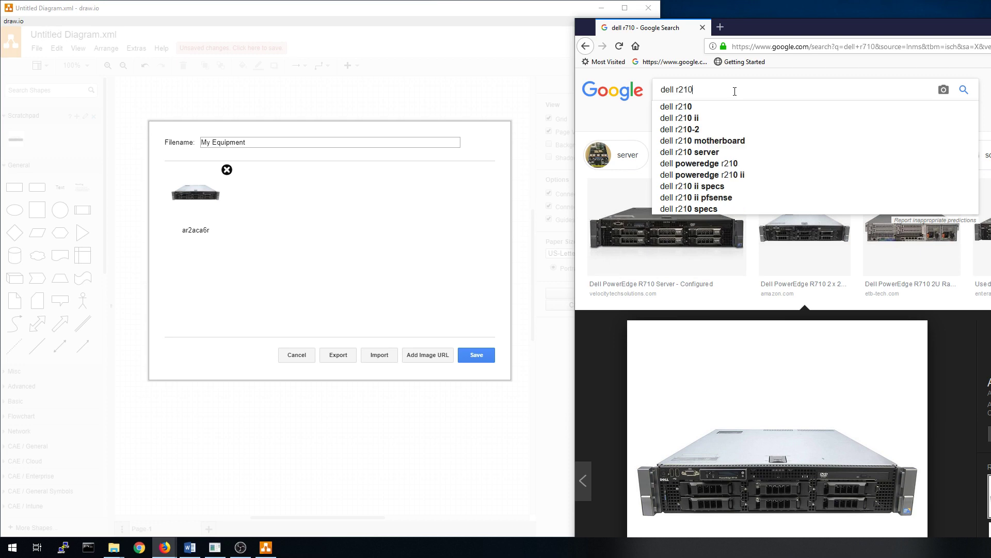
key("Return")
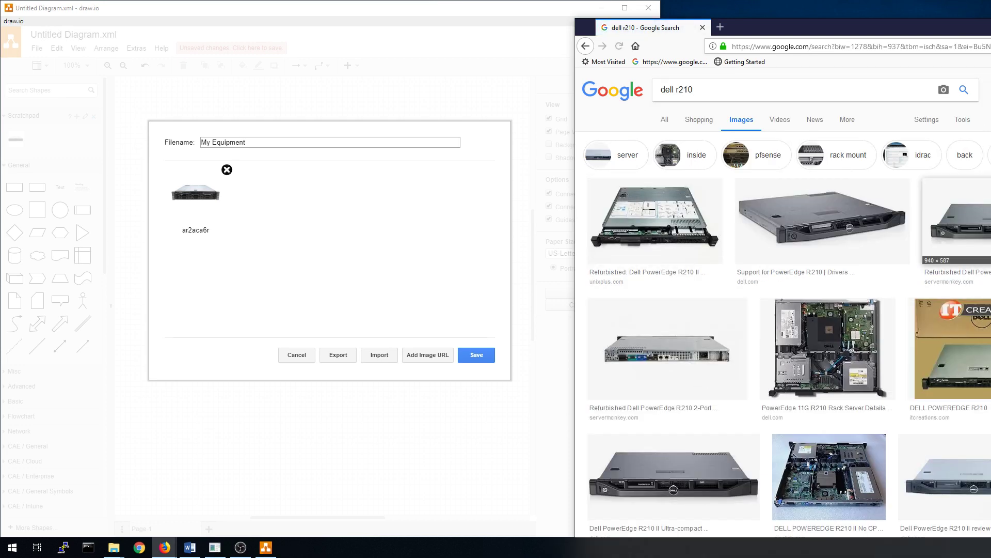
left_click(955, 227)
left_click_drag(738, 375, 413, 279)
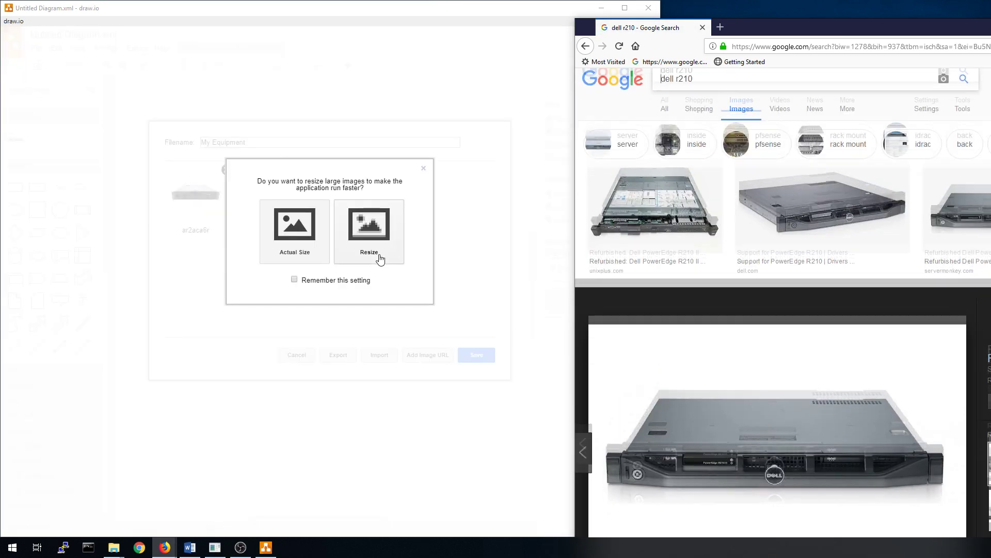
left_click(369, 227)
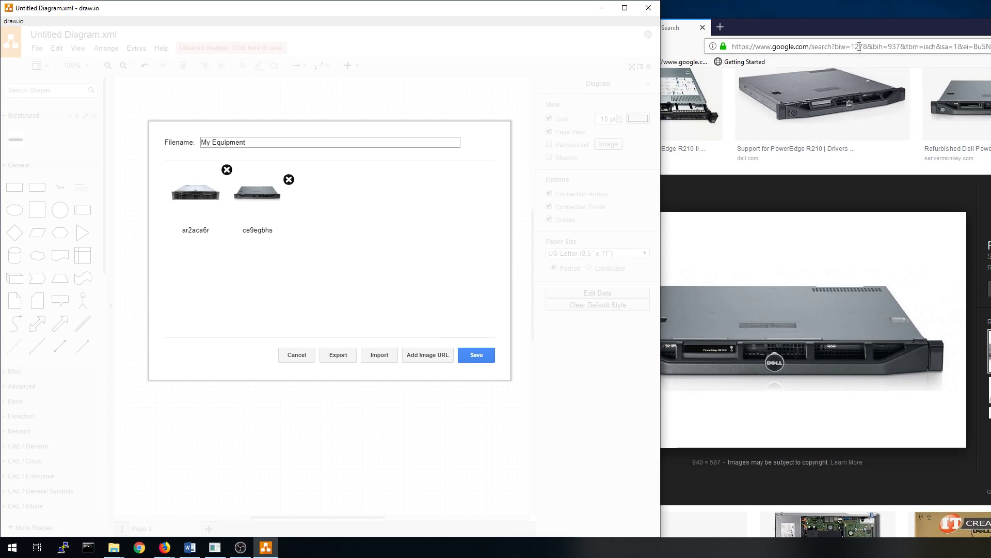
Search images for 'dell r510' and add a resized R510 photo to the library
scroll(769, 120, "up", 3)
left_click(770, 86)
key("BackSpace")
key("BackSpace")
key("BackSpace")
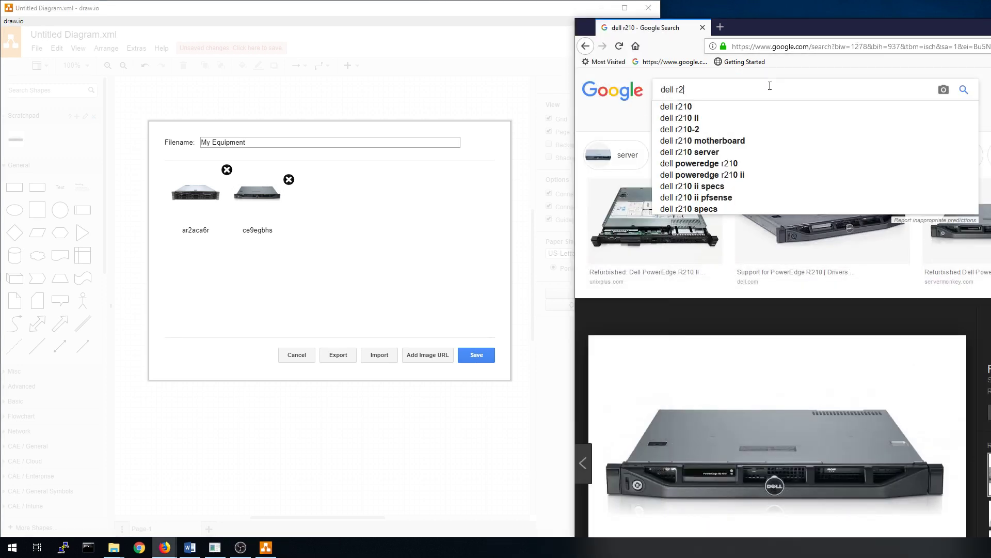
type("510")
key("Return")
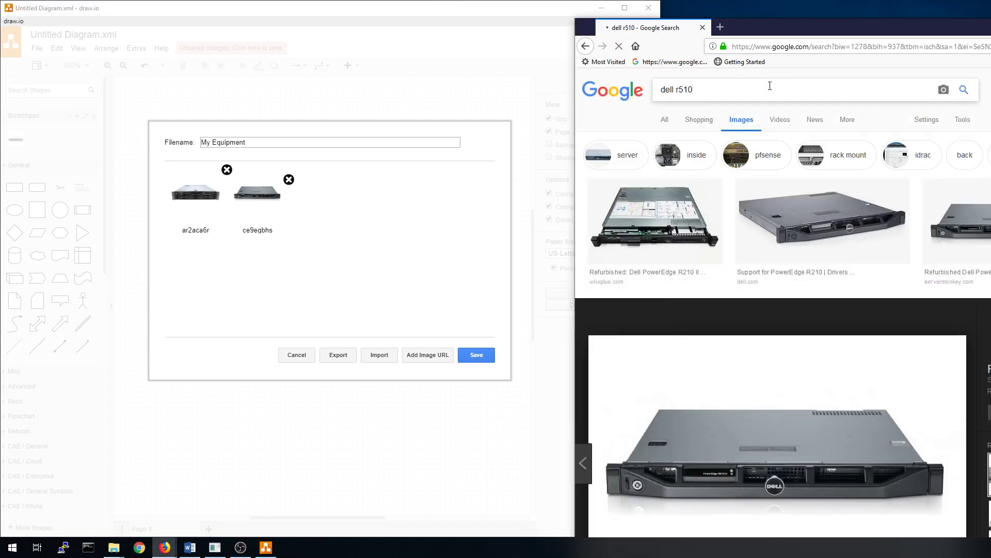
left_click(670, 259)
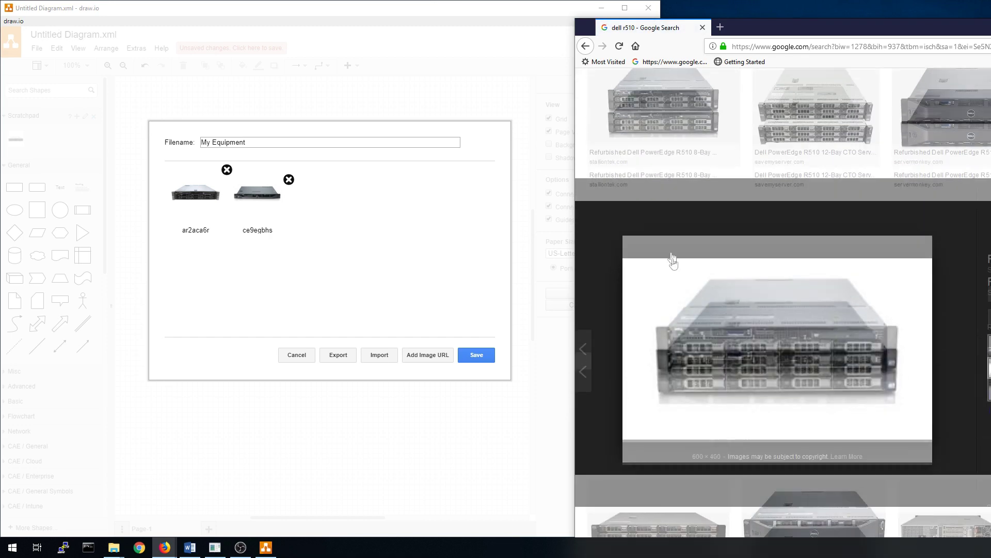
mouse_move(775, 330)
left_mouse_down()
mouse_move(384, 284)
mouse_move(398, 305)
left_mouse_up()
left_click(376, 253)
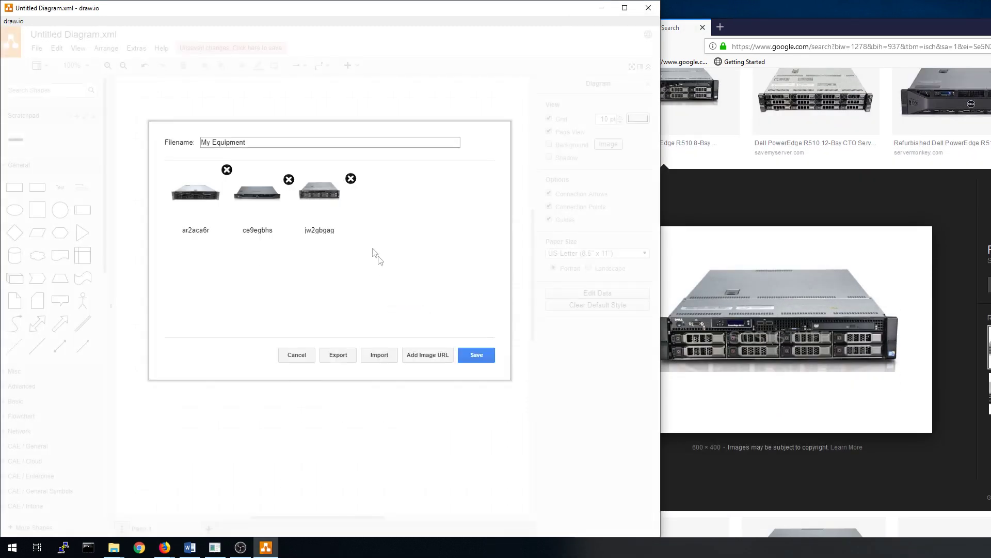
Add a resized Aruba S2500 switch photo to the library and save it as My Equipment
left_click(757, 133)
key("ctrl+a")
key("BackSpace")
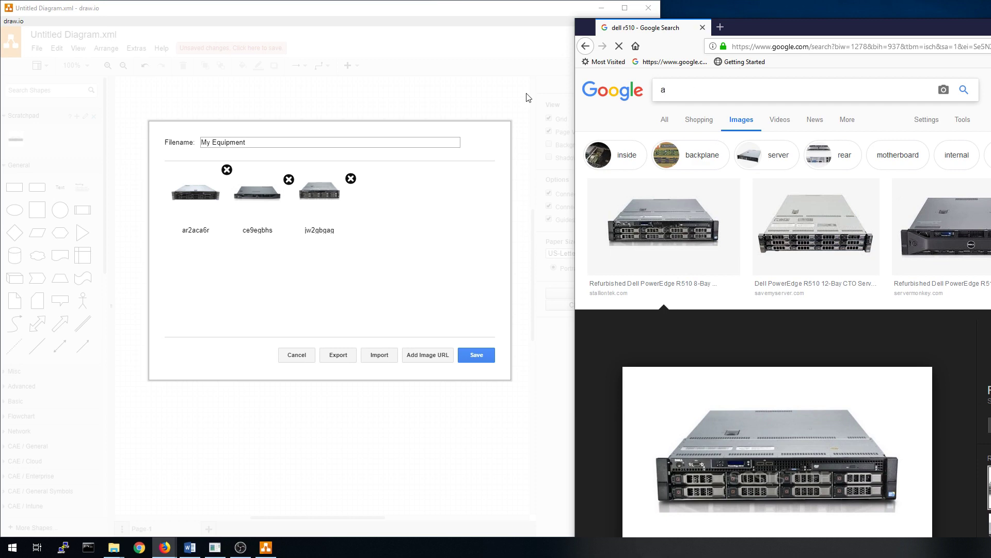
type("aruba s2500")
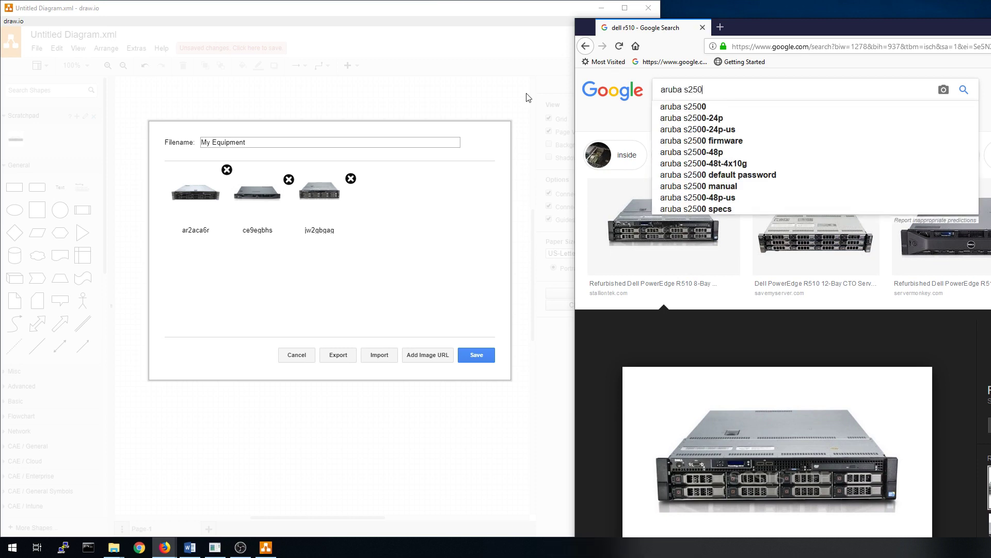
key("Return")
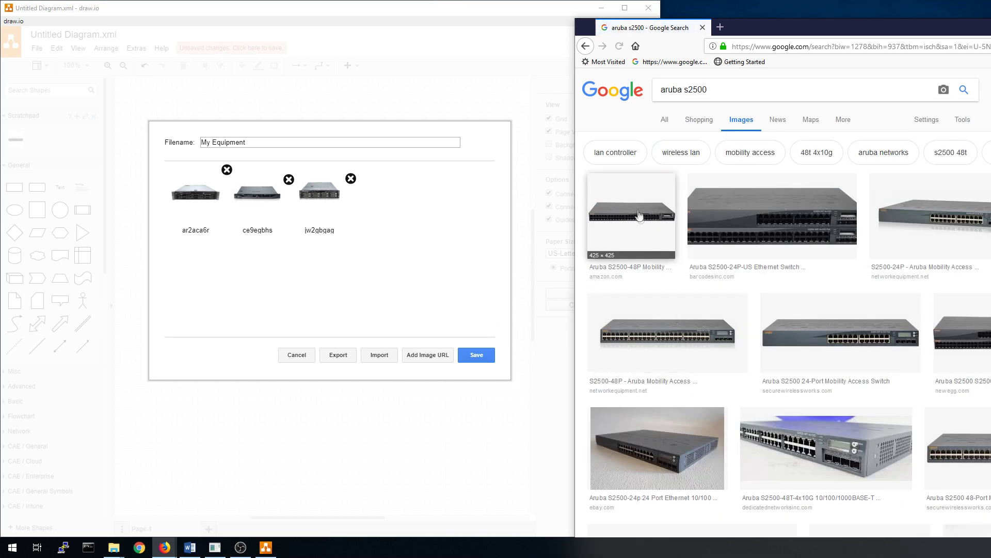
left_click(640, 218)
mouse_move(790, 370)
left_mouse_down()
mouse_move(427, 303)
mouse_move(383, 346)
left_mouse_up()
left_click(369, 247)
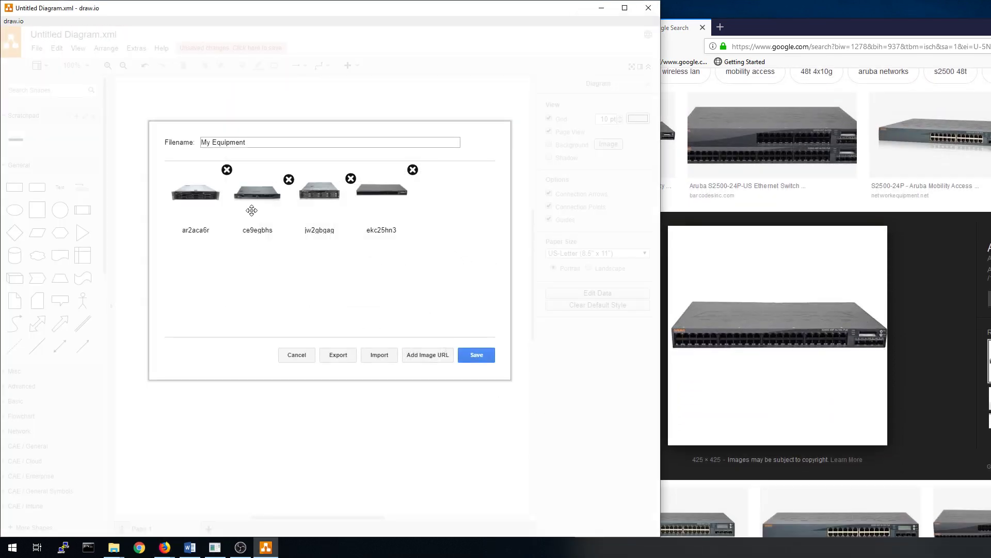
left_click(477, 357)
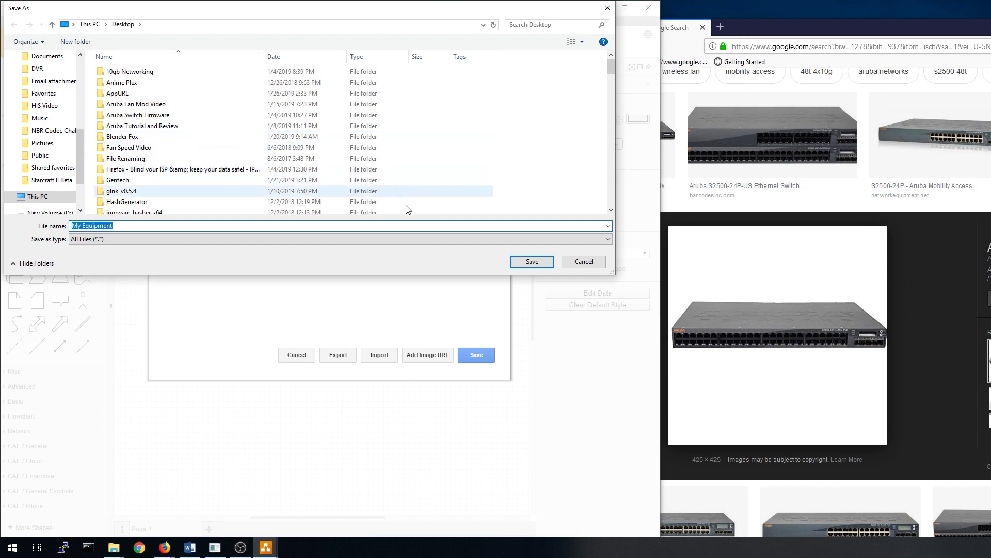
left_click(523, 265)
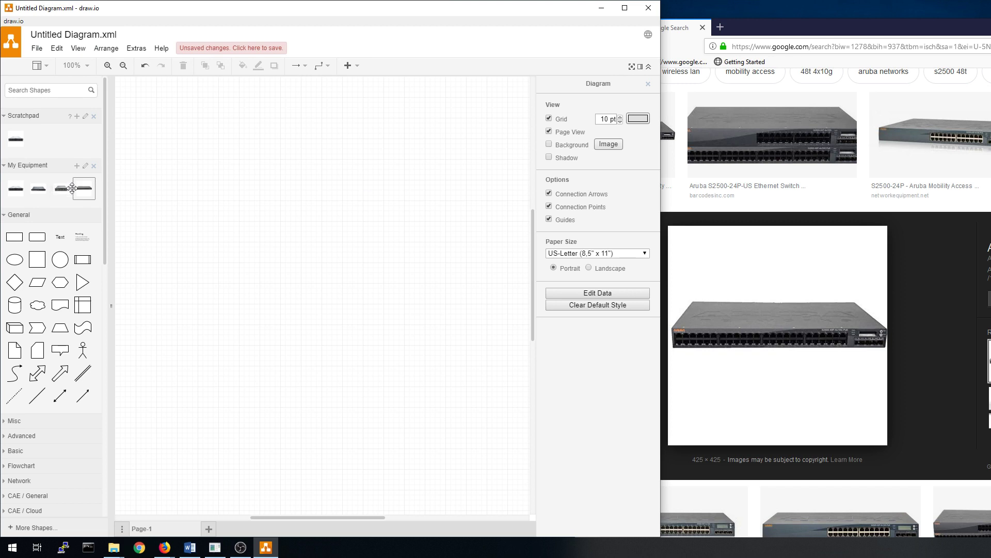
Insert the first My Equipment server image onto the page, then delete it
left_click_drag(104, 157, 105, 128)
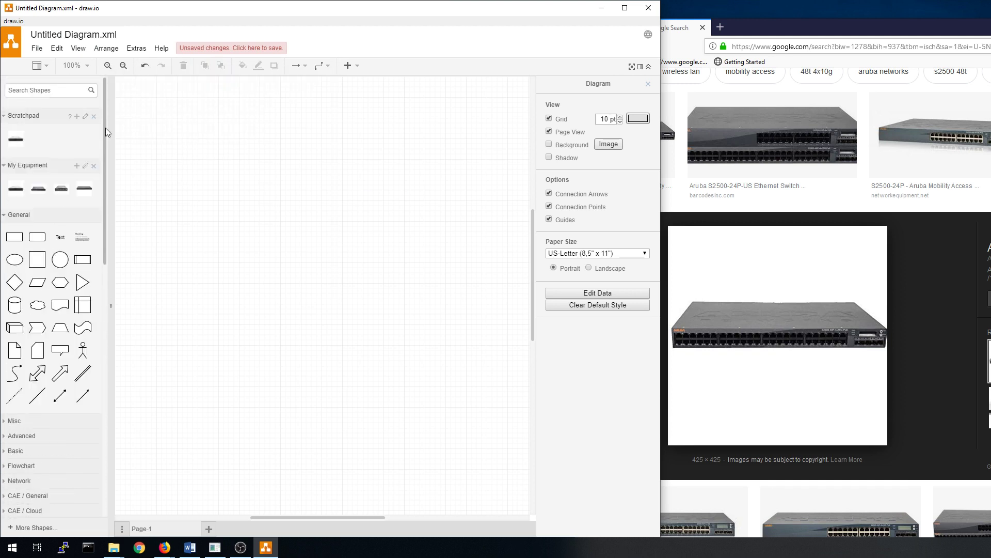
left_click(37, 51)
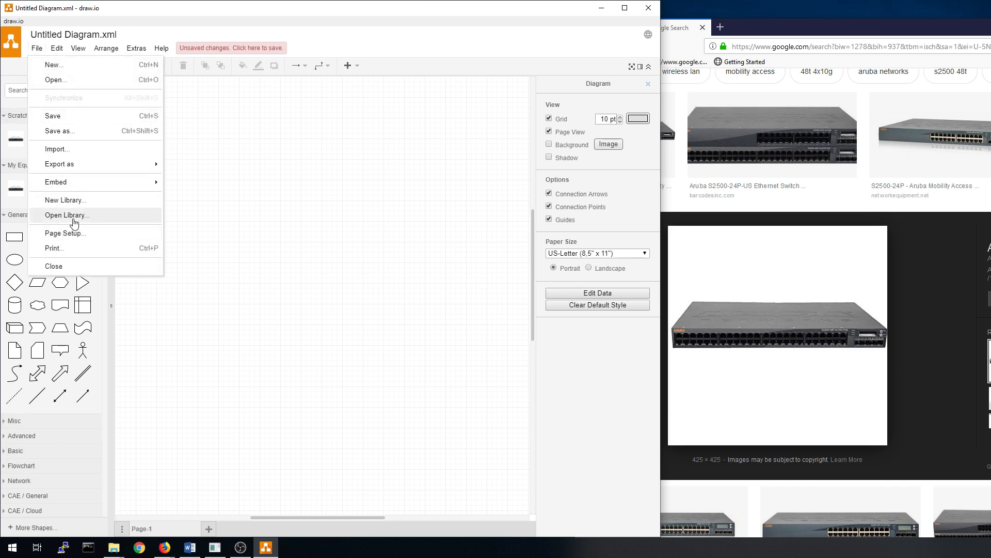
left_click(14, 179)
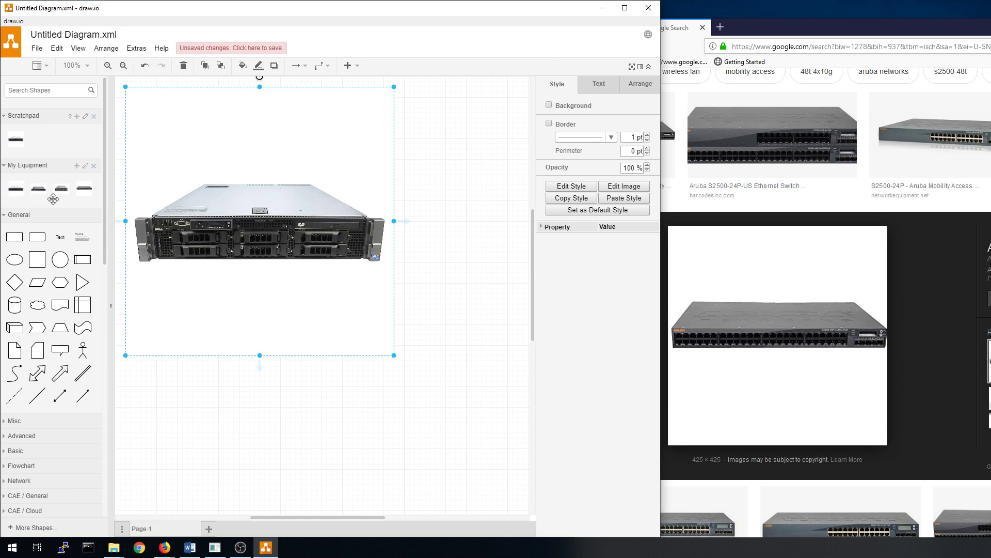
key("Delete")
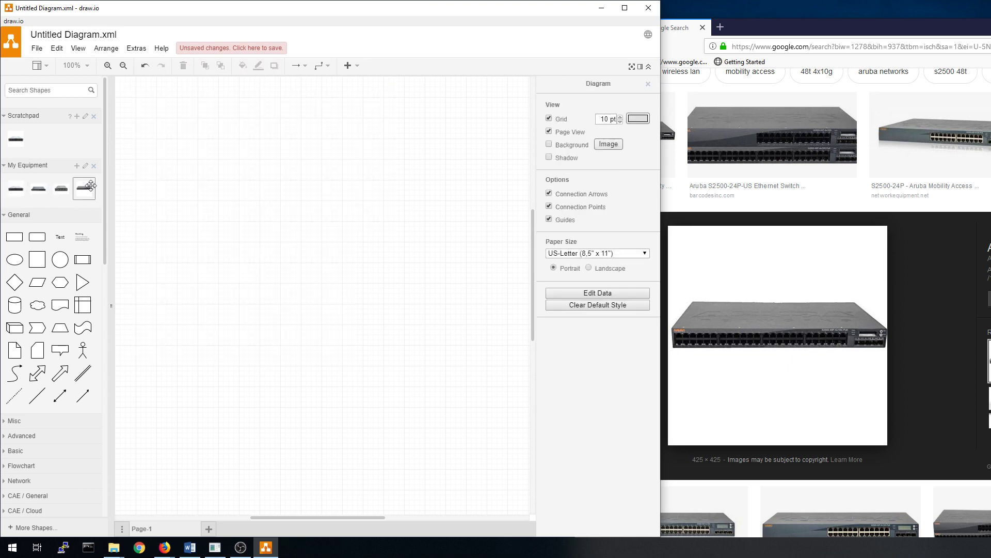
Place shrunken switch and ~190×190 server photos from My Equipment on the page, then minimize draw.io
left_click_drag(83, 188, 333, 310)
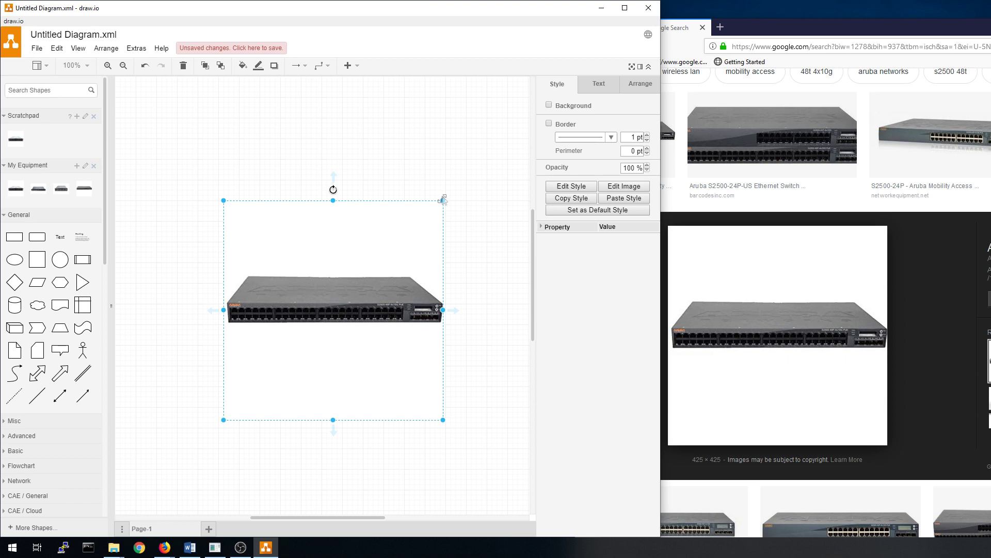
left_click_drag(443, 200, 310, 332)
left_click_drag(253, 404, 337, 293)
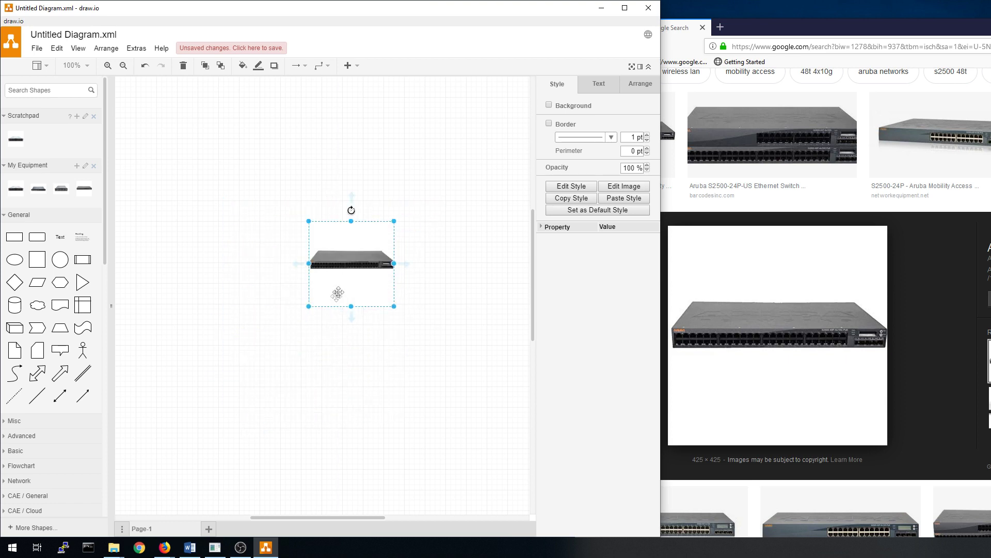
left_click_drag(15, 187, 292, 306)
left_click_drag(431, 198, 260, 368)
left_click_drag(218, 422, 314, 341)
left_click(600, 10)
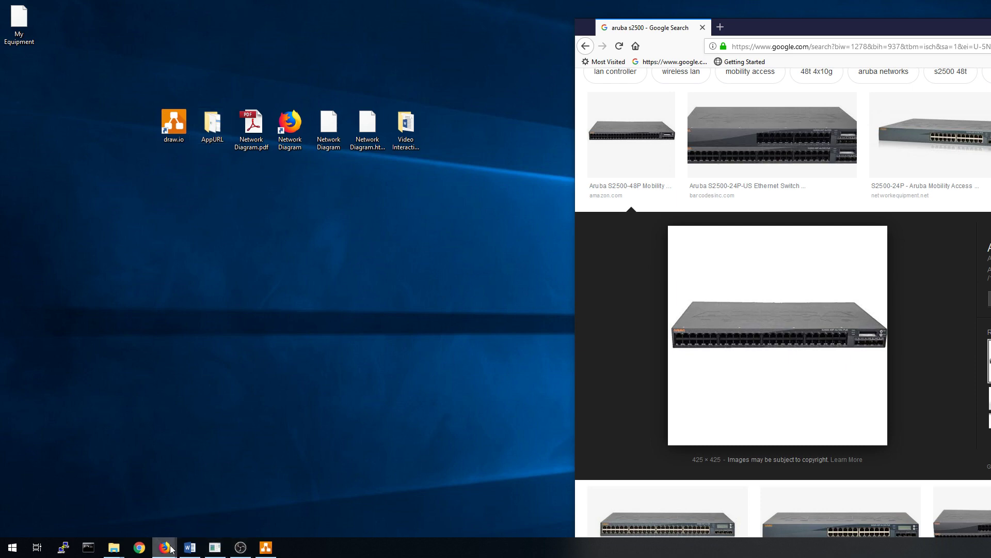
mouse_move(171, 549)
left_click(148, 528)
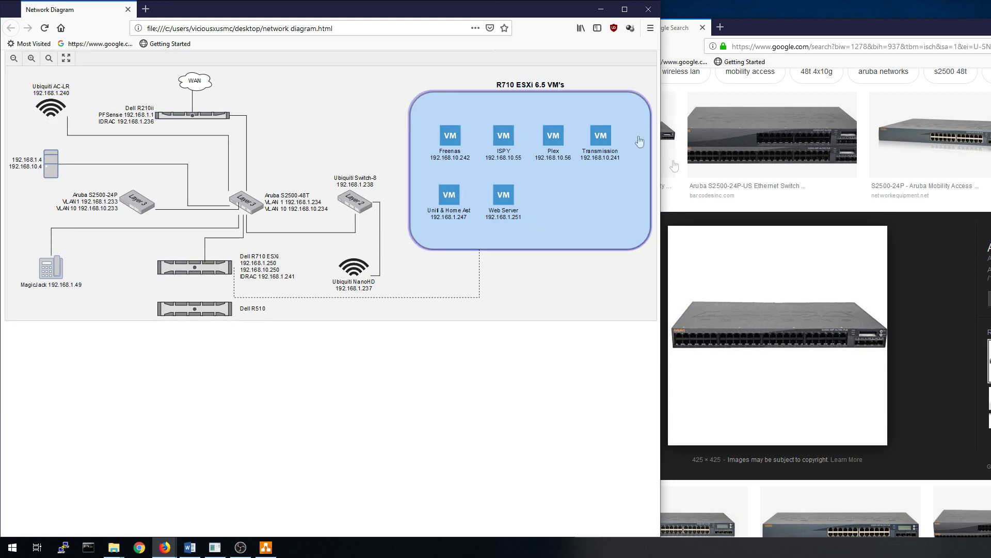
left_click(601, 9)
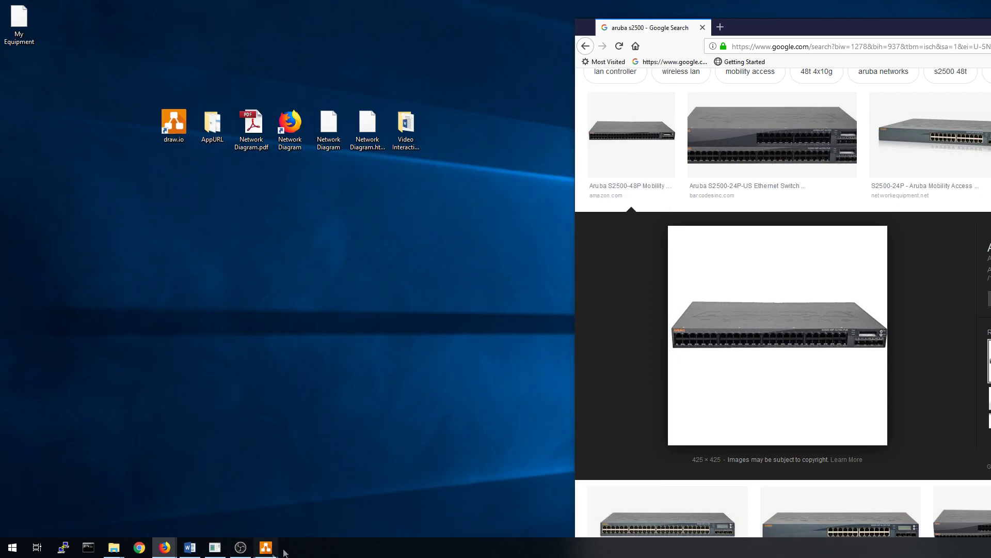
left_click(266, 548)
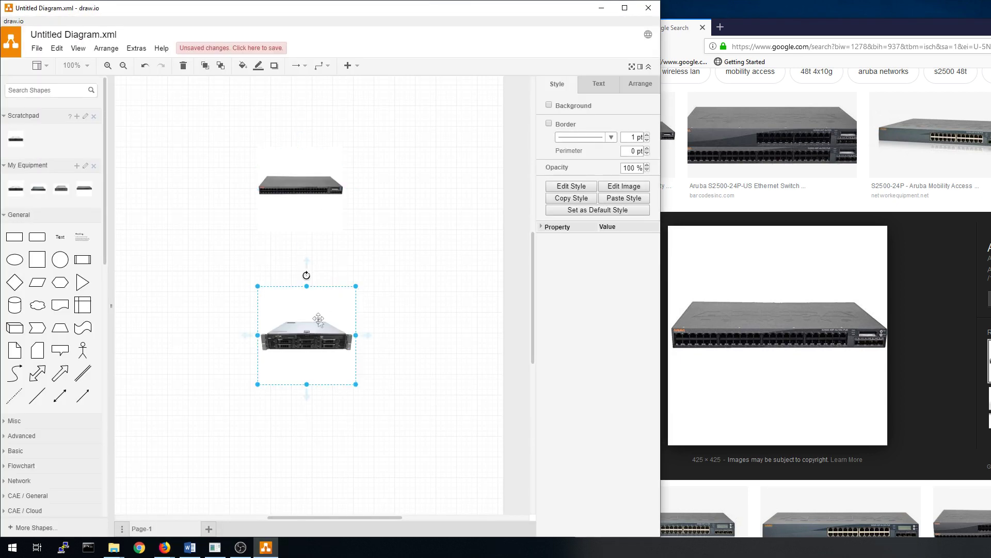
Delete the server and switch photos and stack two Dell rack server shapes on the canvas
key("Delete")
left_click(299, 186)
key("Delete")
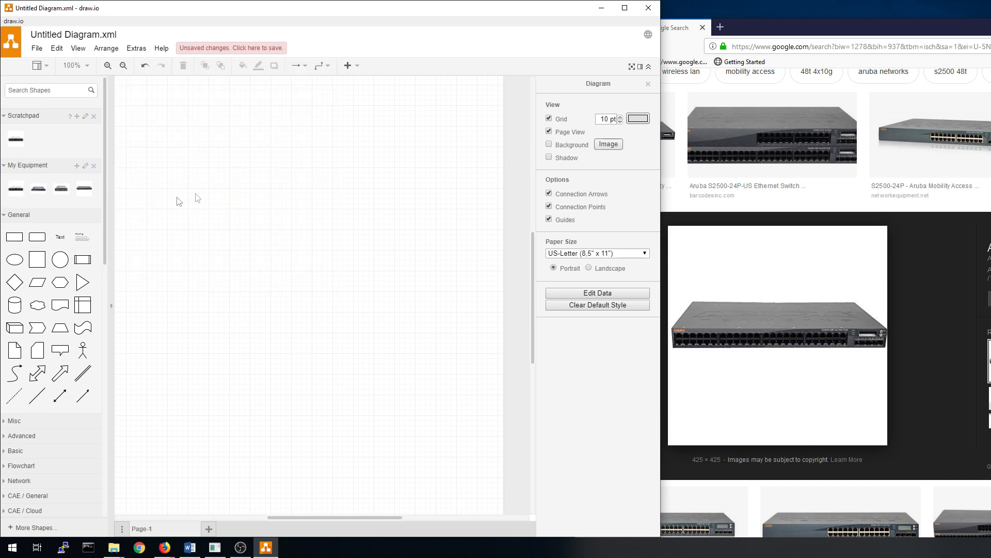
scroll(52, 361, "down", 8)
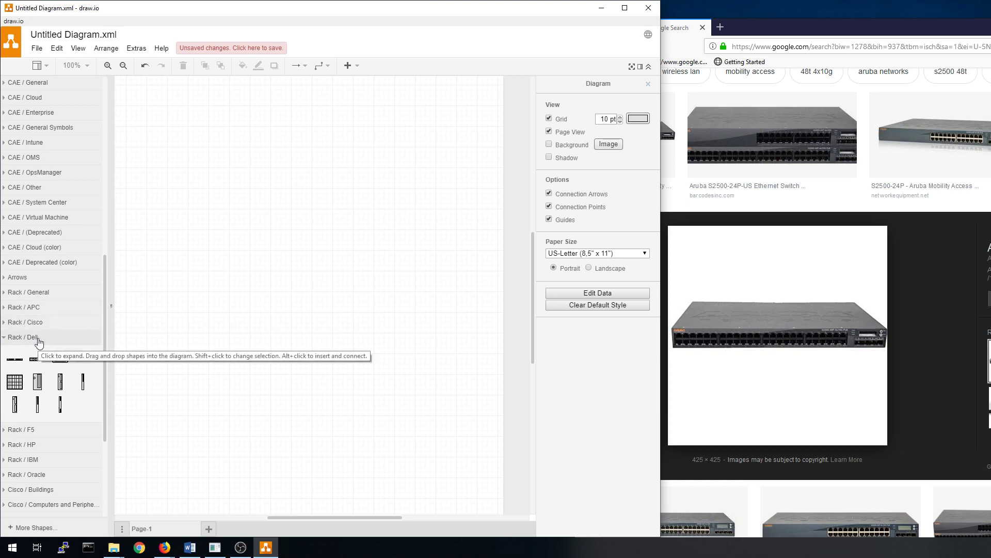
left_click_drag(31, 365, 315, 200)
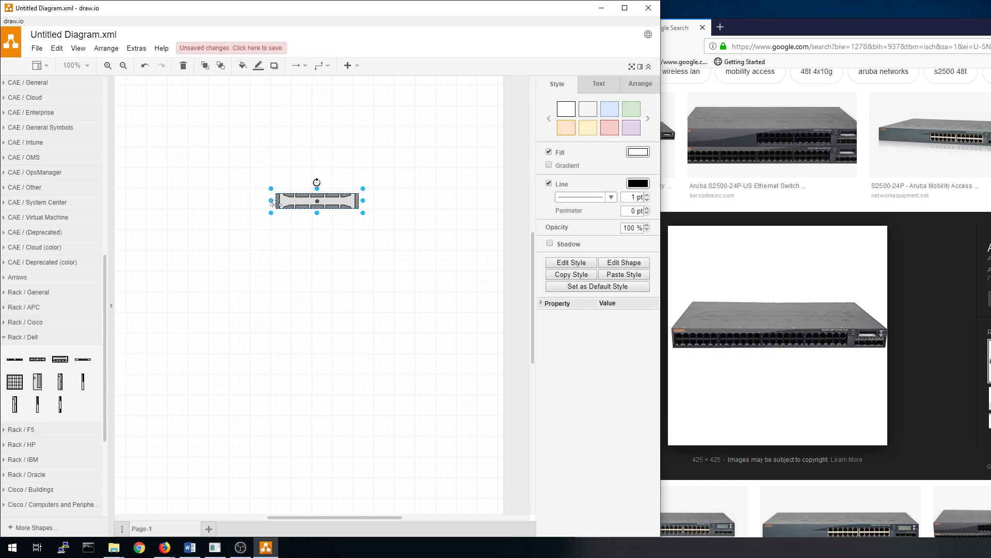
left_click_drag(57, 386, 276, 295)
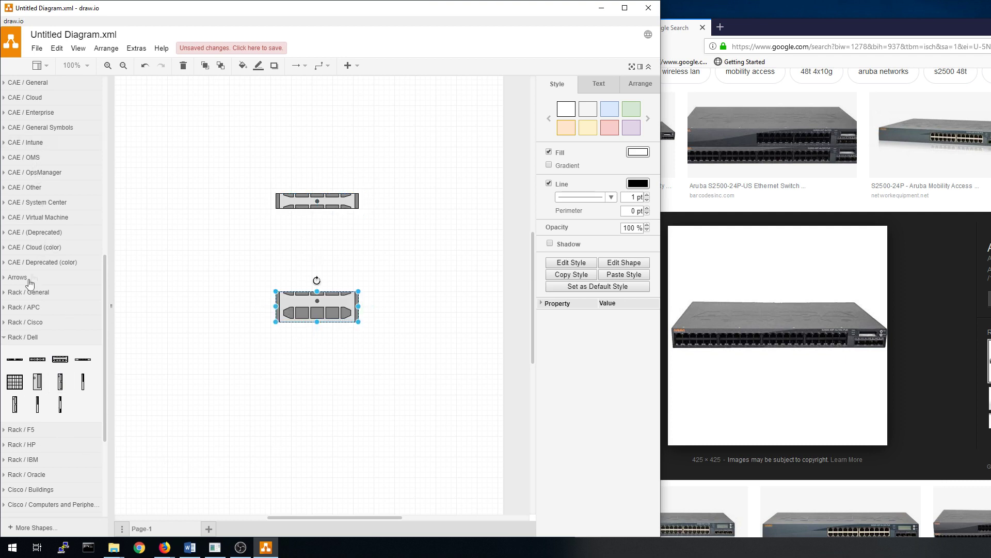
scroll(30, 283, "up", 8)
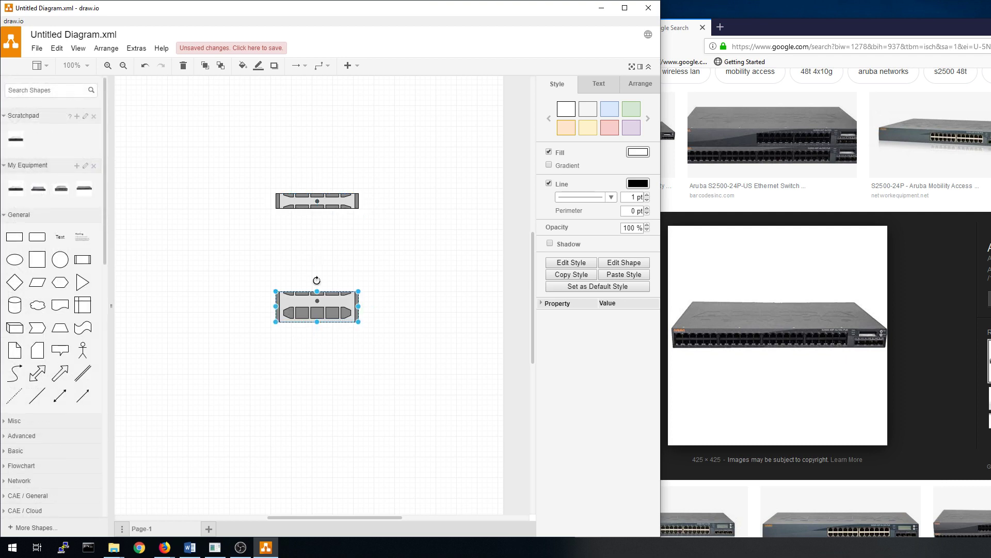
Search the shapes for 'virtual' and load more results until the Windows icon appears
type("vn")
key("Return")
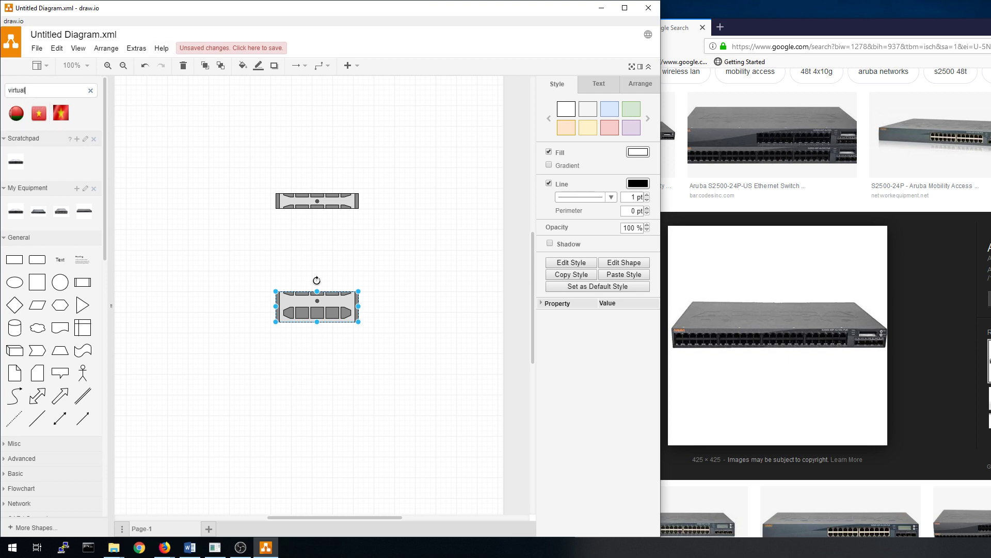
key("Return")
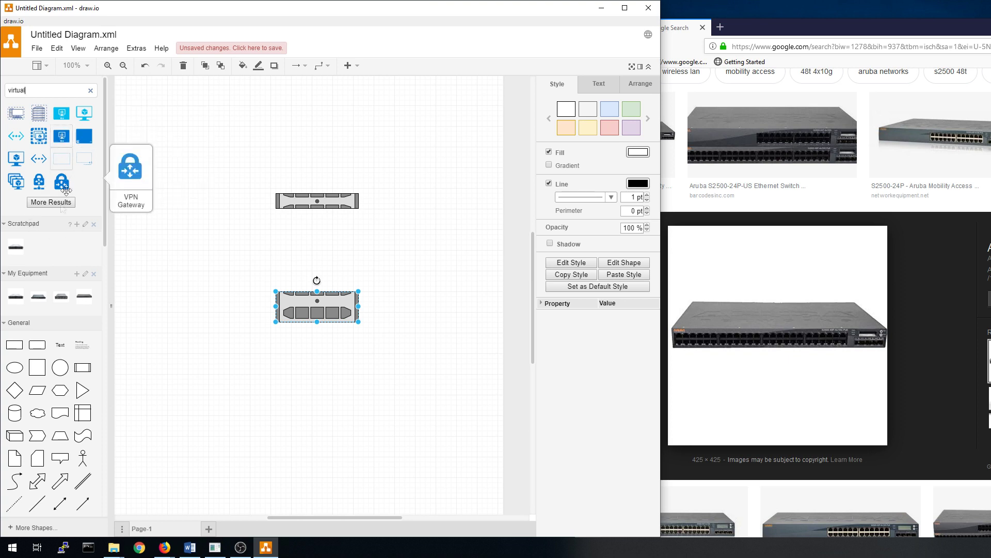
left_click(51, 202)
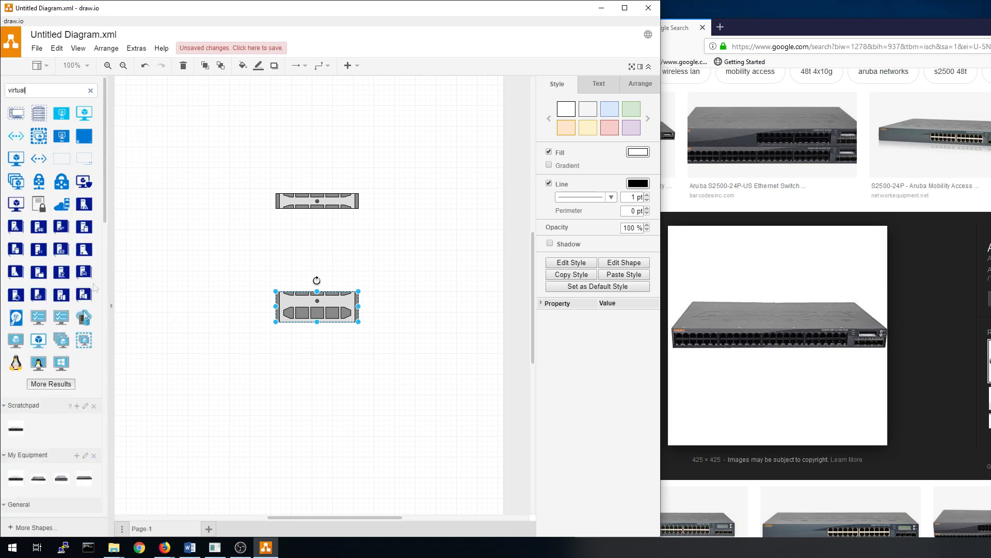
scroll(78, 310, "down", 2)
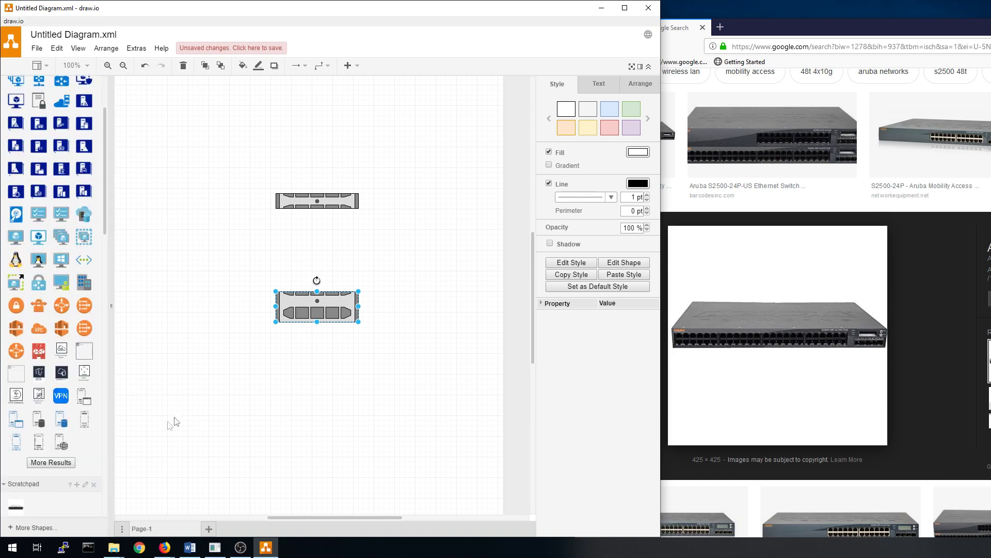
scroll(52, 428, "down", 2)
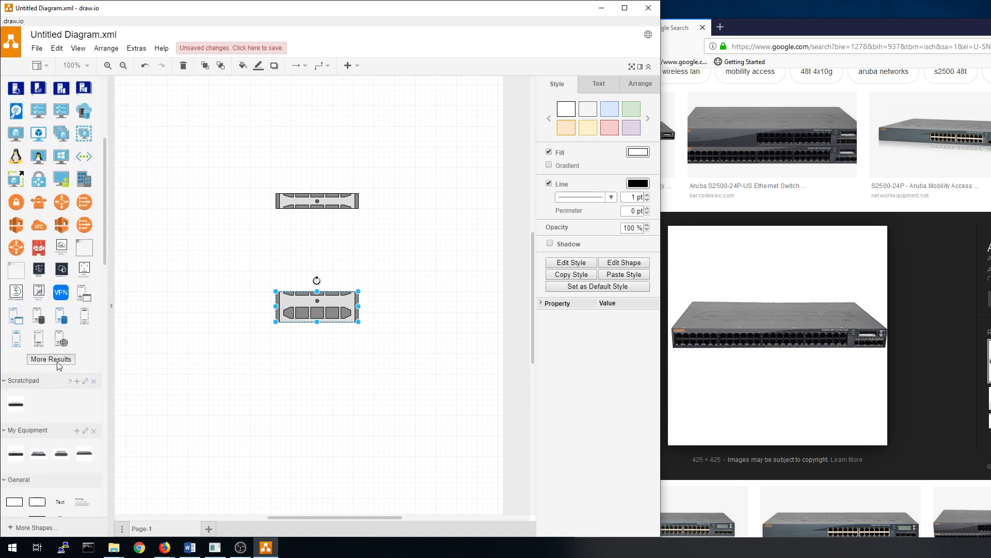
left_click(59, 367)
left_click(63, 453)
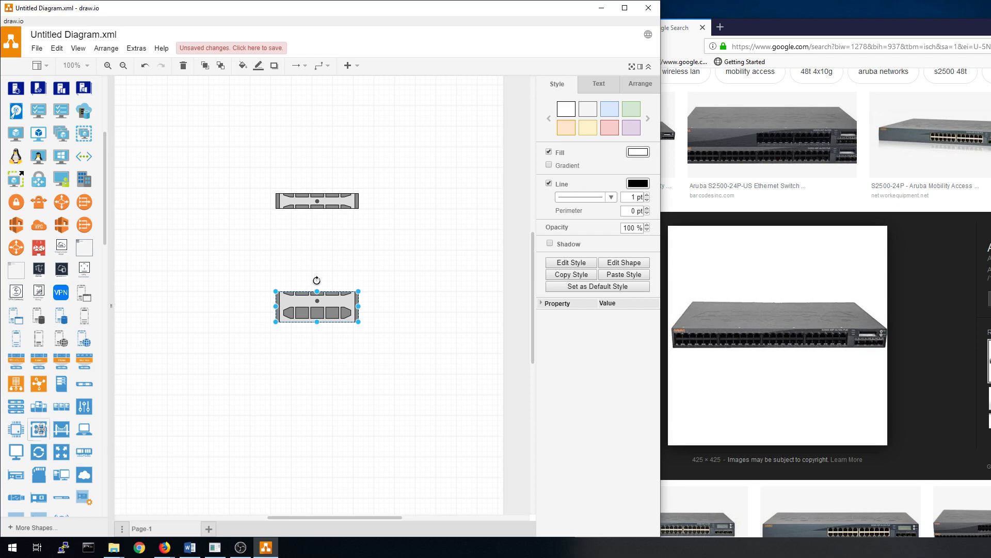
scroll(37, 424, "down", 2)
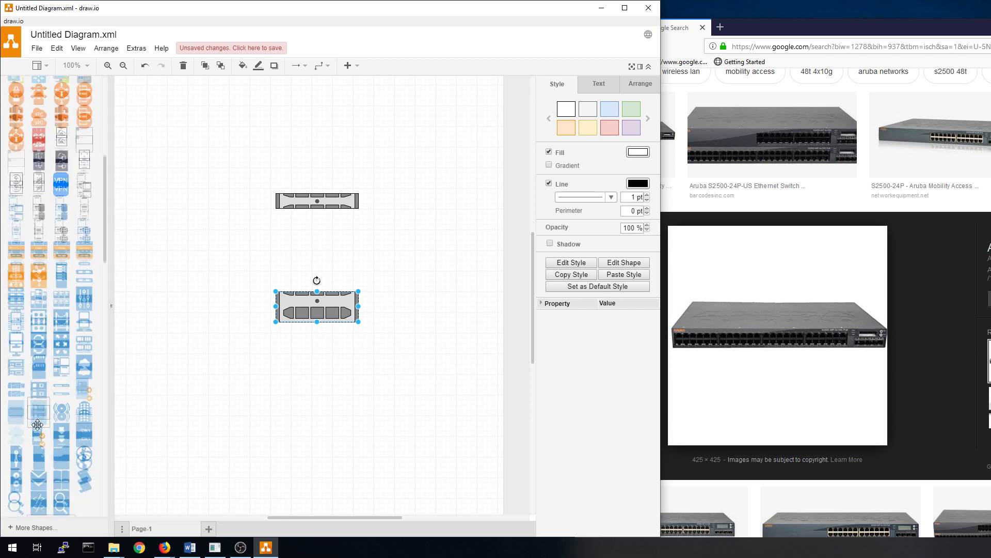
scroll(38, 425, "down", 2)
left_click(61, 427)
scroll(61, 461, "down", 1)
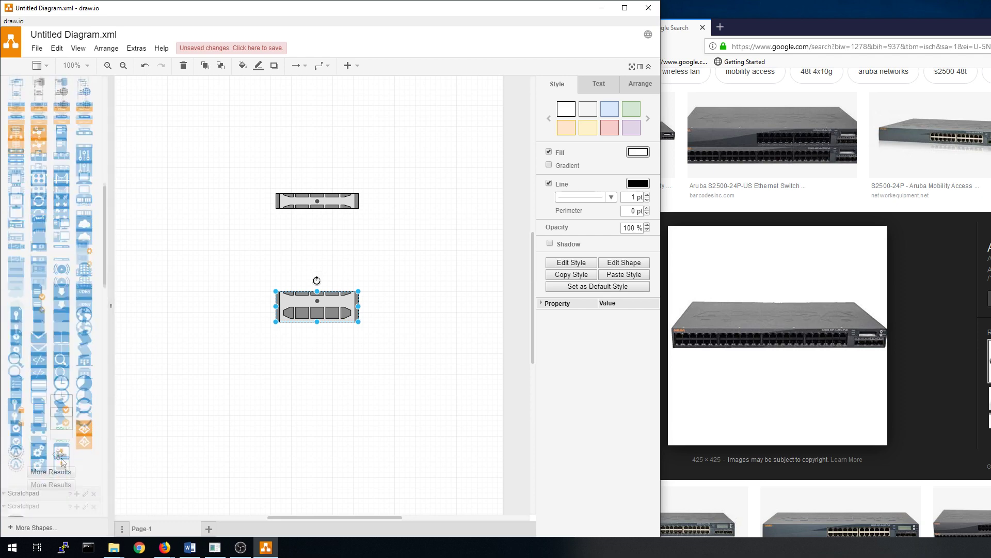
left_click(55, 413)
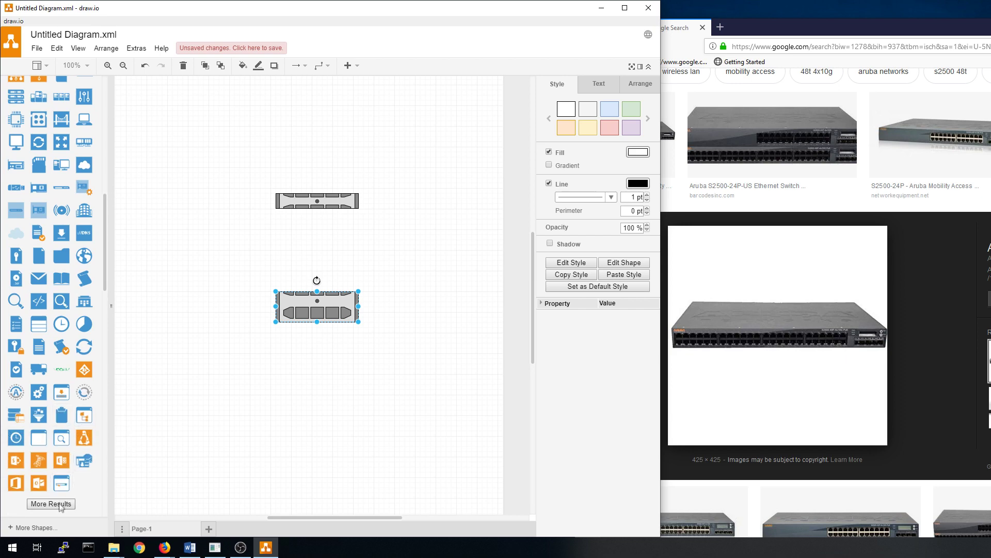
left_click(51, 503)
scroll(77, 413, "down", 4)
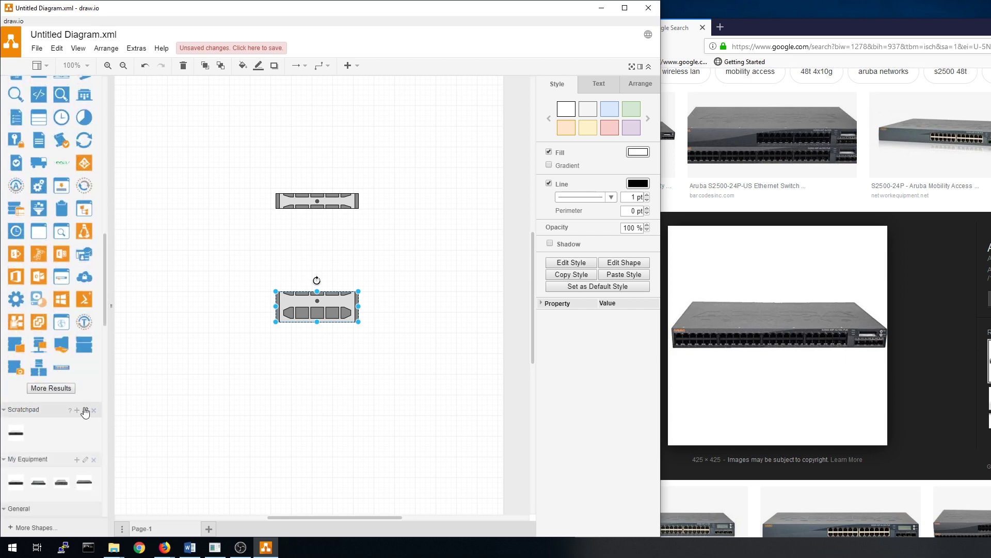
Place three Windows icons in a row beneath the lower rack server
left_click_drag(61, 299, 205, 370)
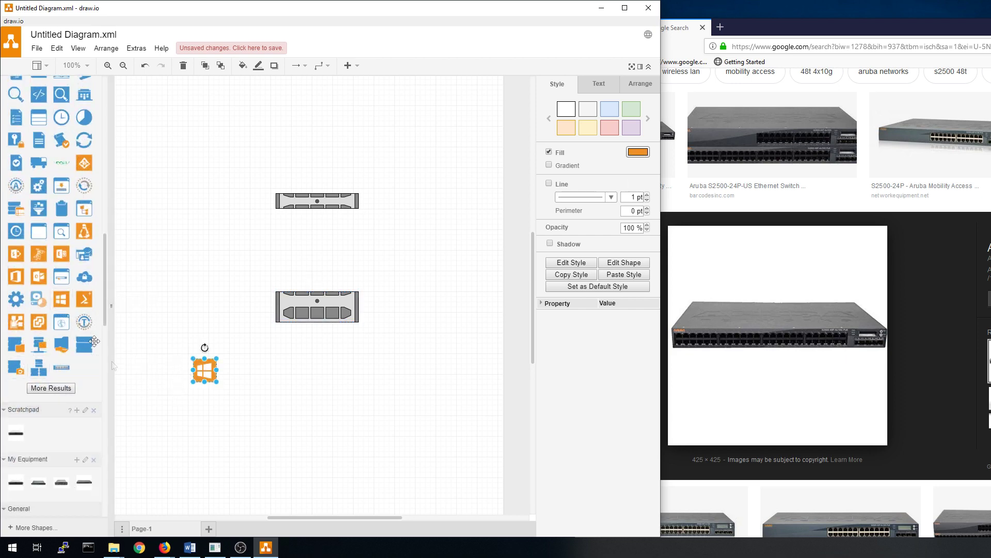
left_click_drag(61, 299, 248, 360)
left_click_drag(61, 299, 306, 365)
left_click(379, 402)
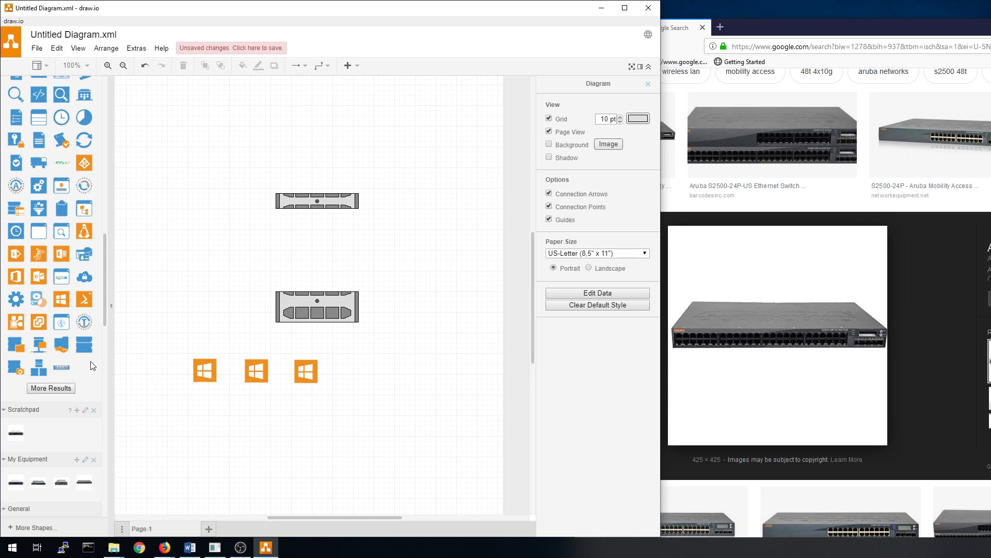
scroll(91, 360, "up", 15)
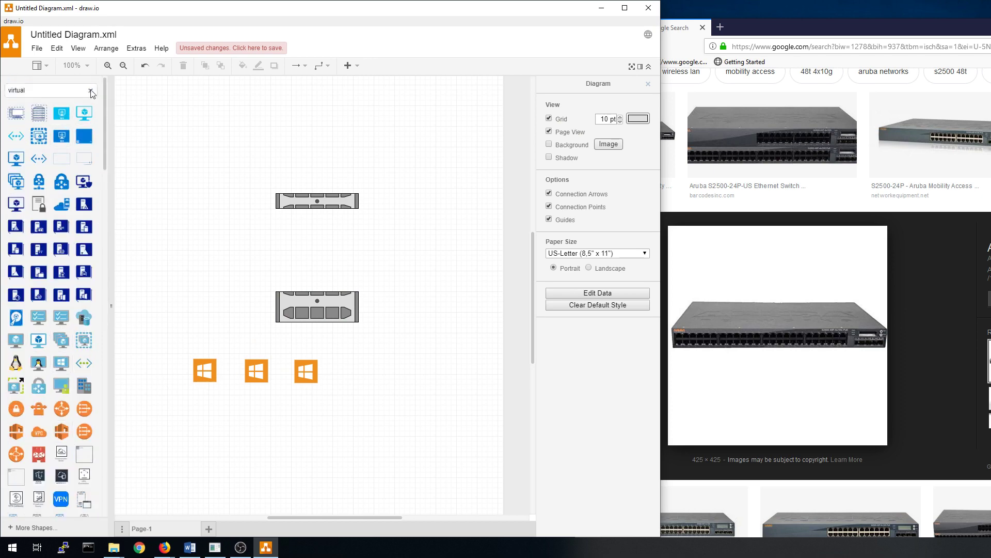
left_click(91, 90)
Add a rounded rectangle from General and size it to about 448 × 250 around the icons
mouse_move(29, 246)
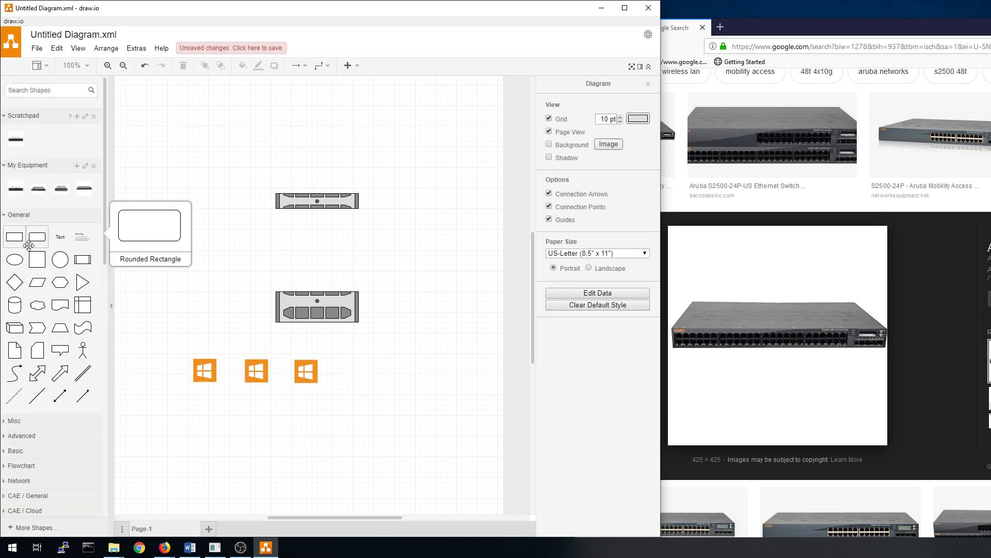
left_click_drag(28, 246, 223, 408)
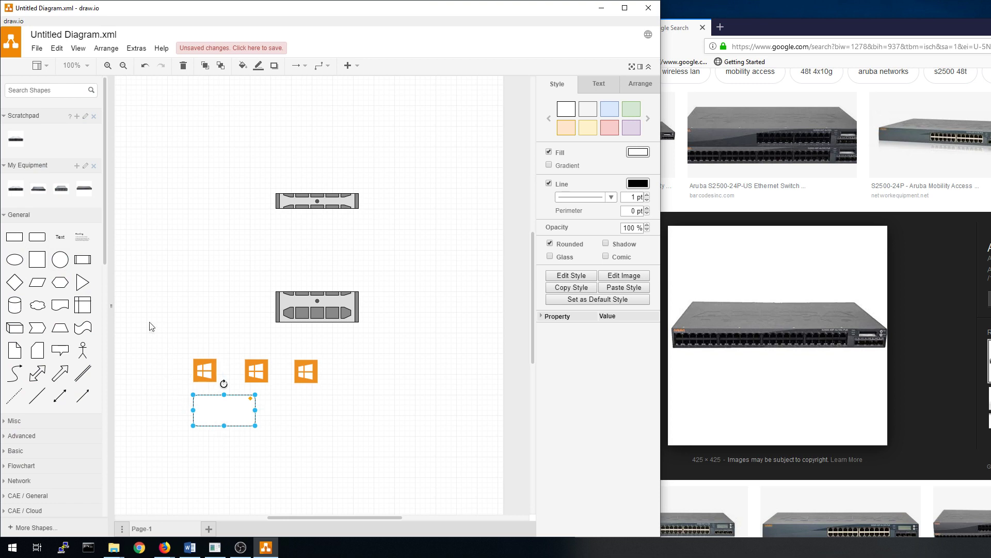
left_click_drag(150, 326, 164, 346)
left_click_drag(221, 418, 374, 445)
mouse_move(274, 389)
left_mouse_down()
mouse_move(270, 401)
mouse_move(279, 402)
left_mouse_up()
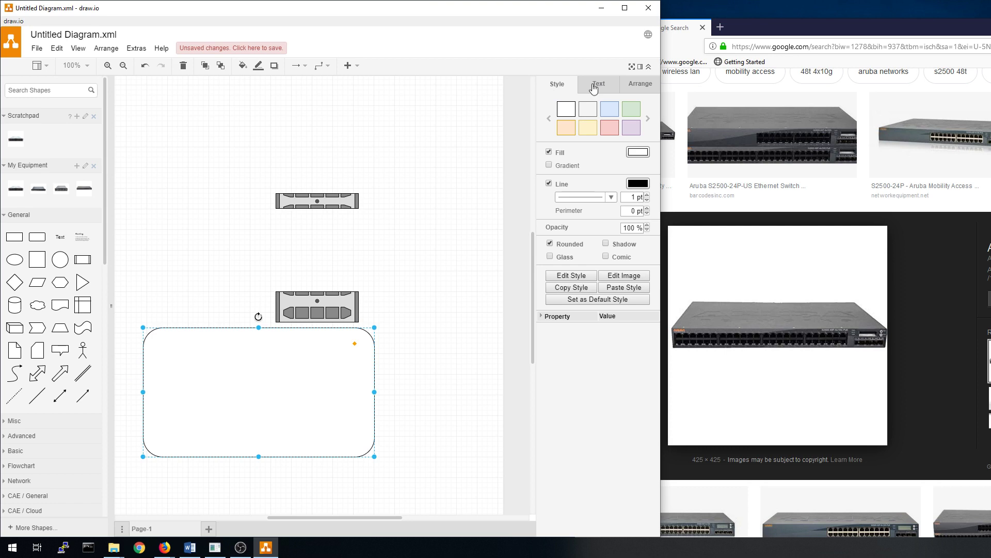
Send the rounded rectangle to the back, behind the Windows icons
left_click(641, 84)
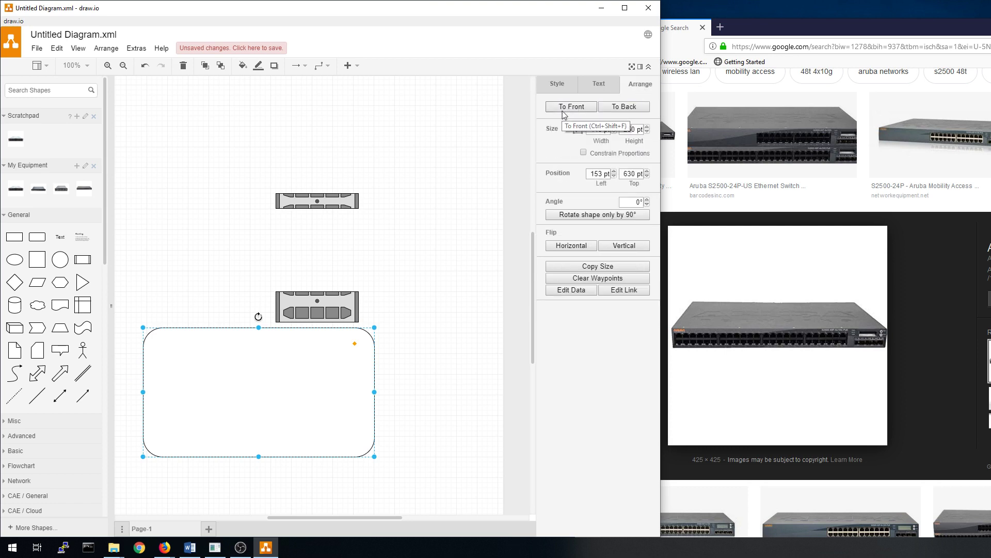
left_click(622, 108)
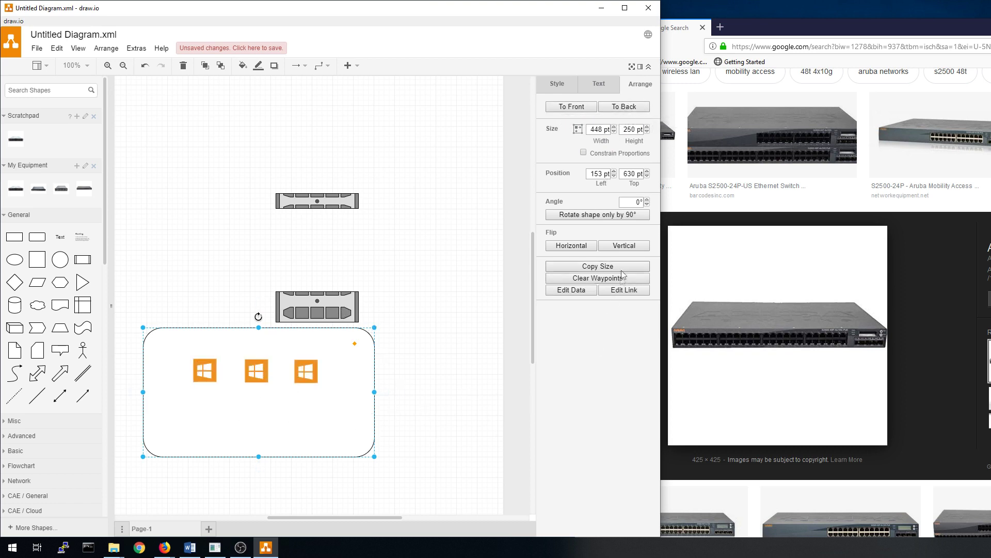
left_click(553, 85)
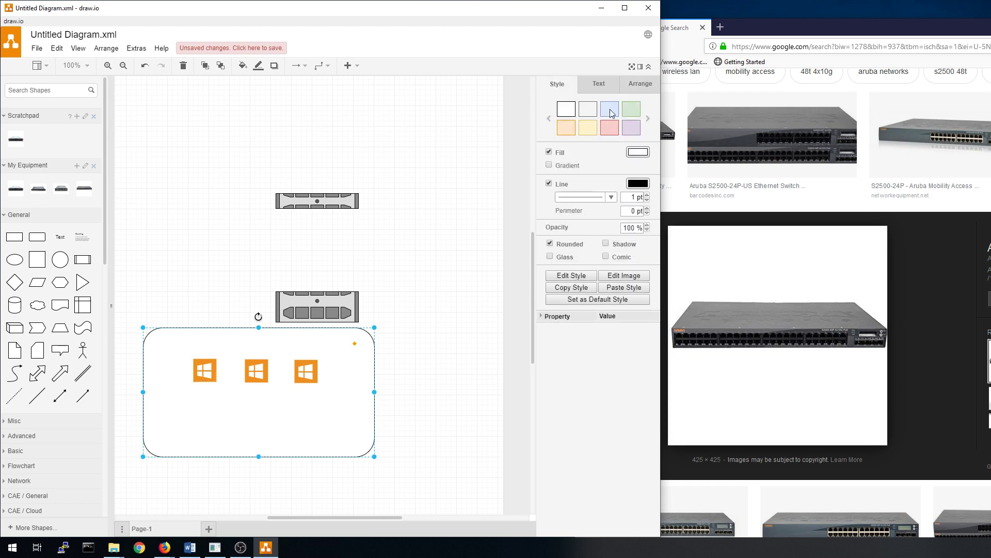
Fill the rounded rectangle with blue
left_click(638, 152)
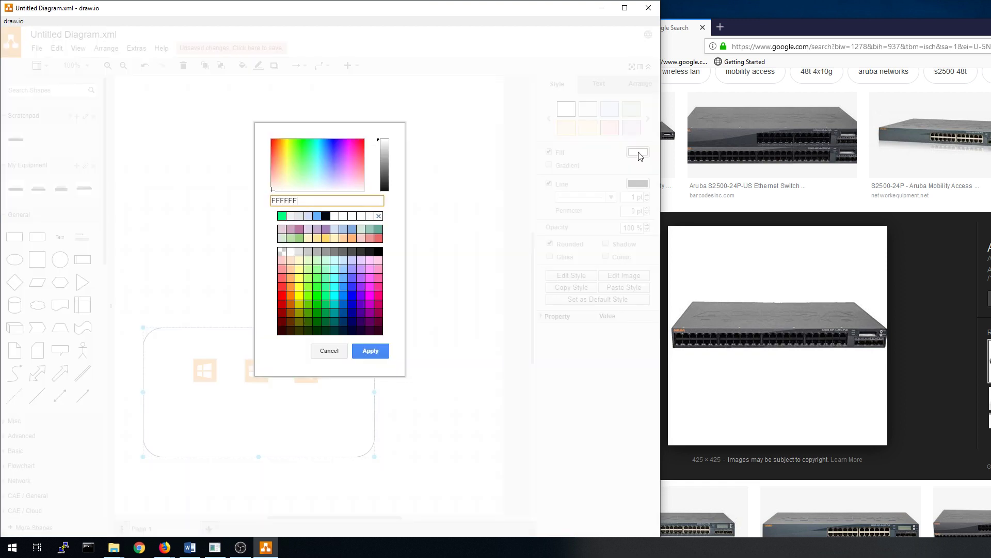
left_click(335, 147)
left_click(369, 351)
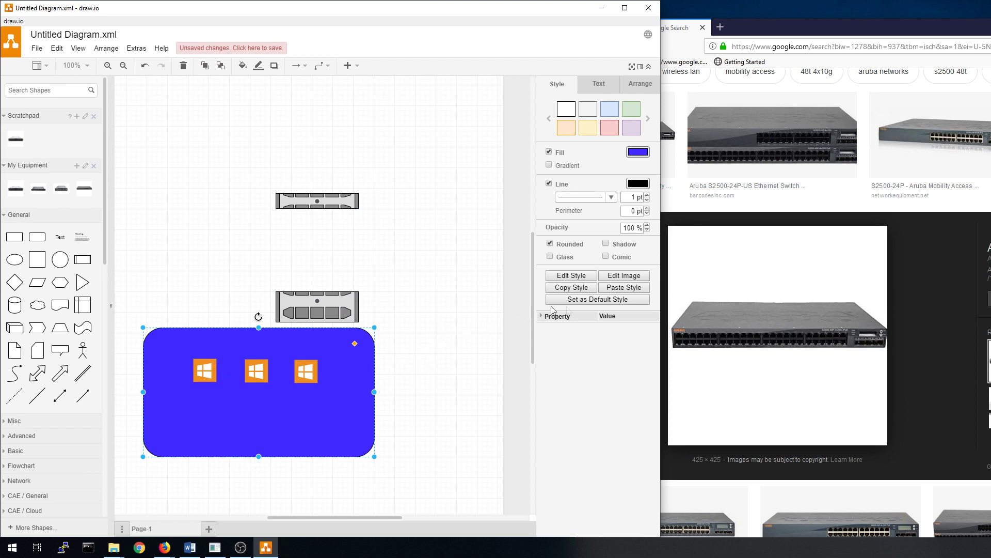
Lower the rectangle's opacity to 40% and begin editing the first Windows icon's label
left_click(647, 230)
left_click(647, 230)
left_click(647, 230)
left_click(647, 230)
left_click(647, 230)
left_click(647, 230)
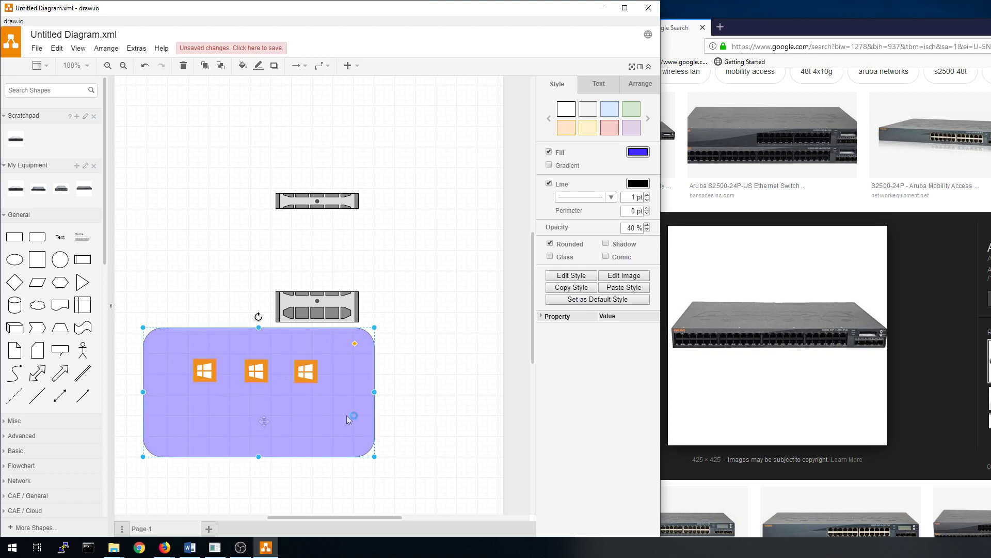
left_click(202, 368)
double_click(202, 368)
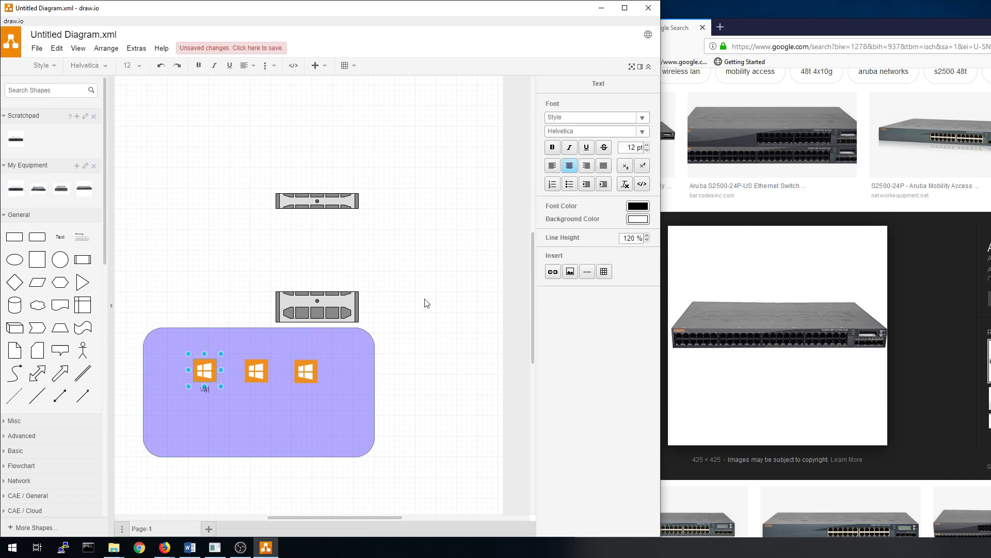
Finish the labels so the first two Windows icons read VM1 and VM2
double_click(254, 371)
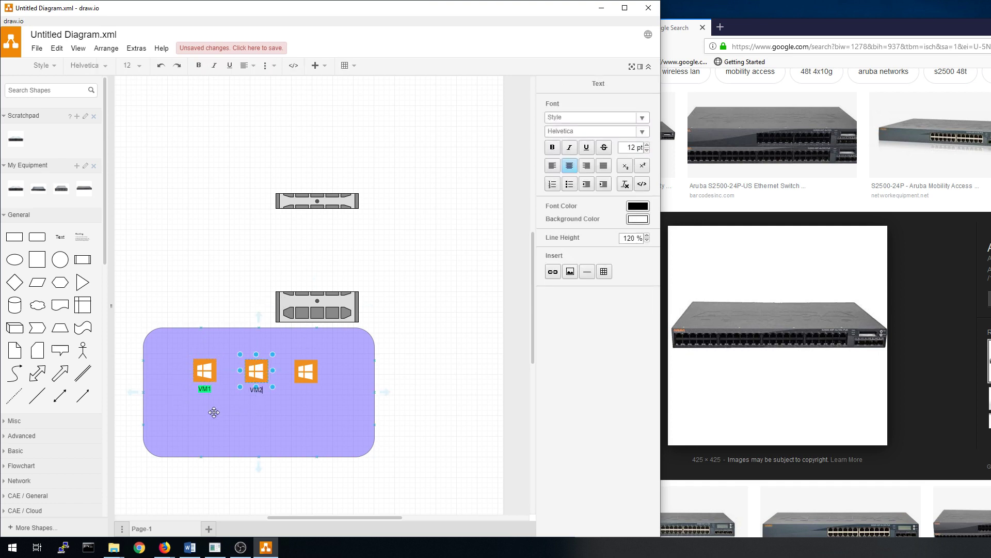
left_click(324, 430)
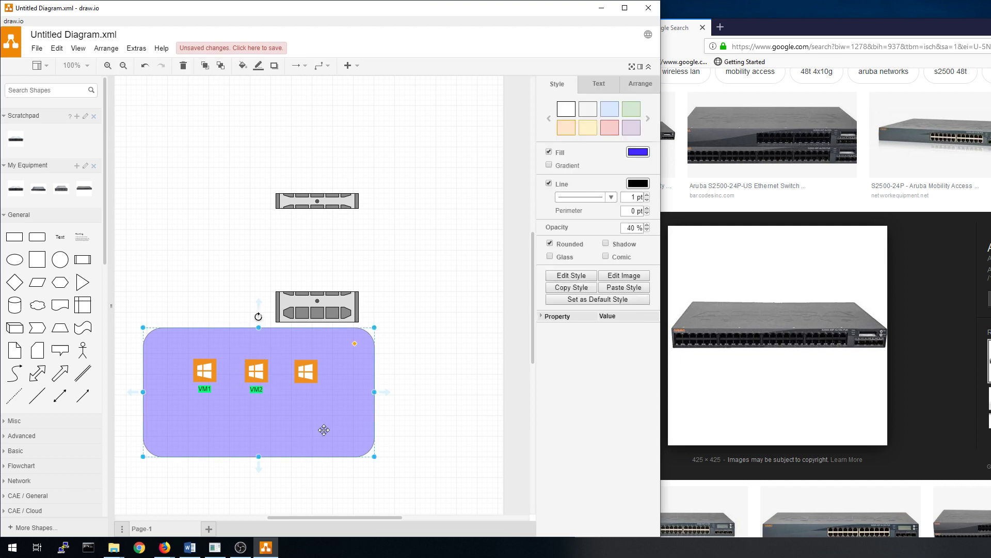
left_click(305, 66)
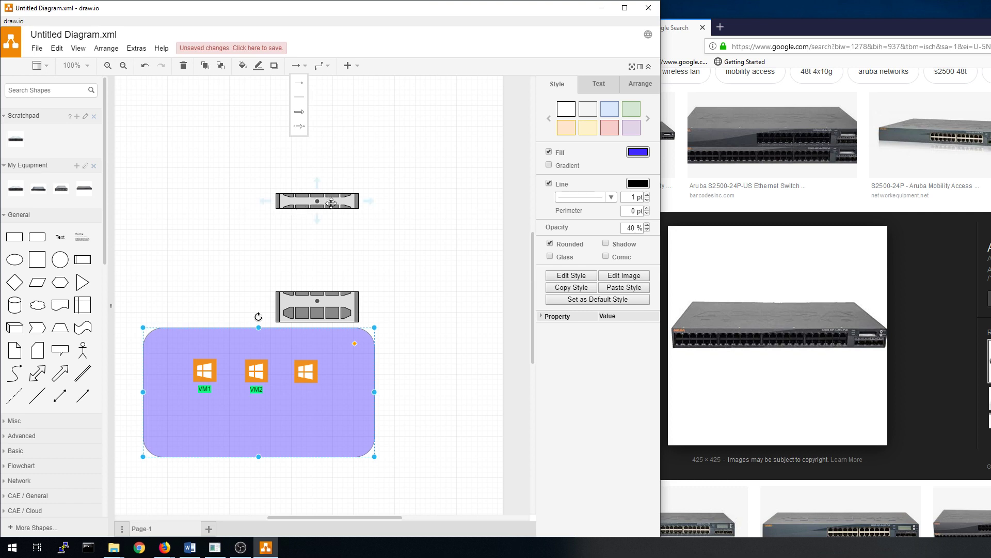
Move the upper Dell rack shape about 125 px to the left
left_click_drag(332, 203, 268, 203)
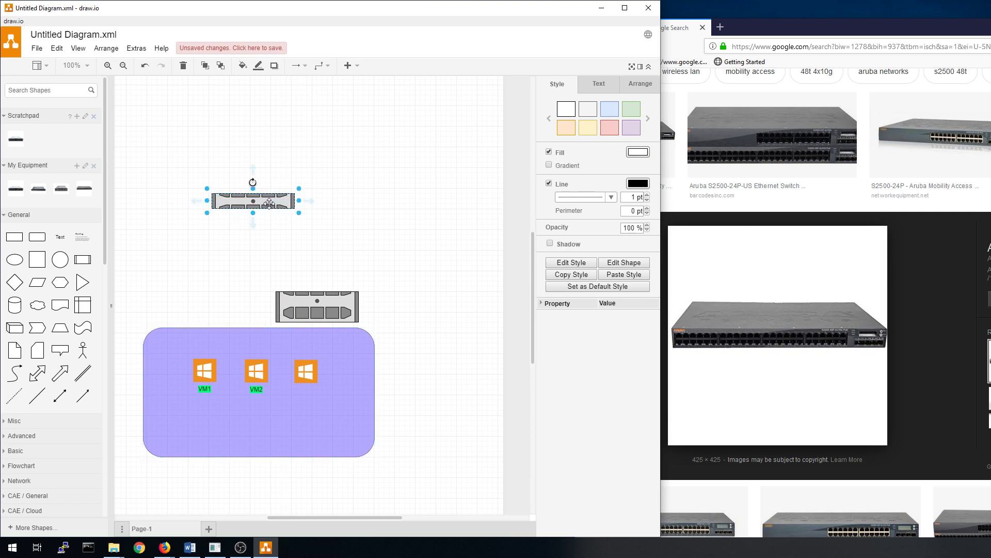